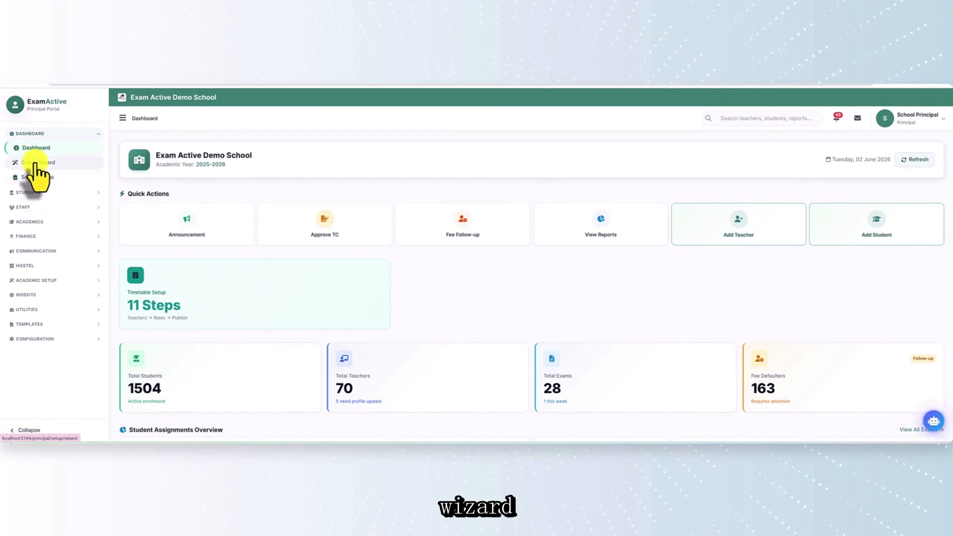
Open the Classes stage of the School Setup Wizard and look through the class list from LKG to Class 12
{"action": "left_click", "coordinate": [35, 163]}
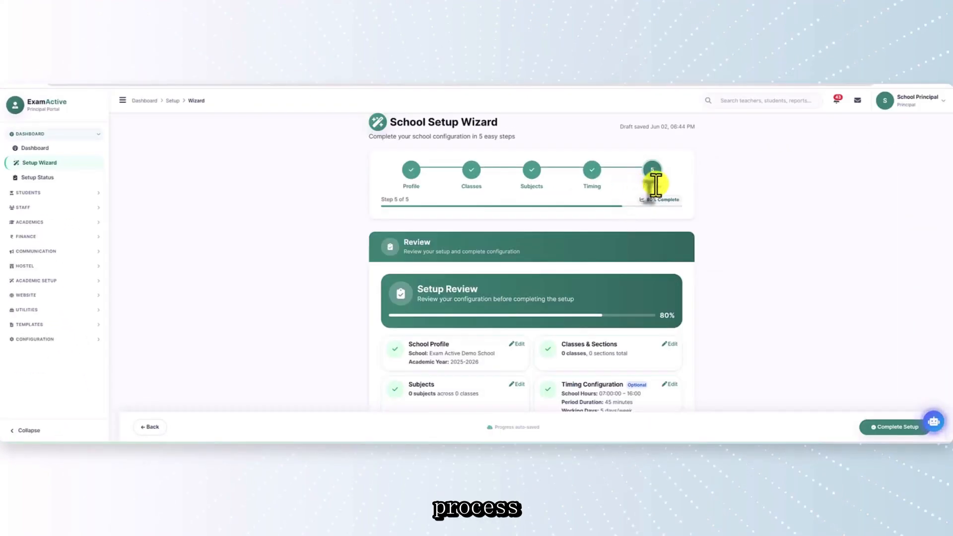
{"action": "left_click", "coordinate": [470, 184]}
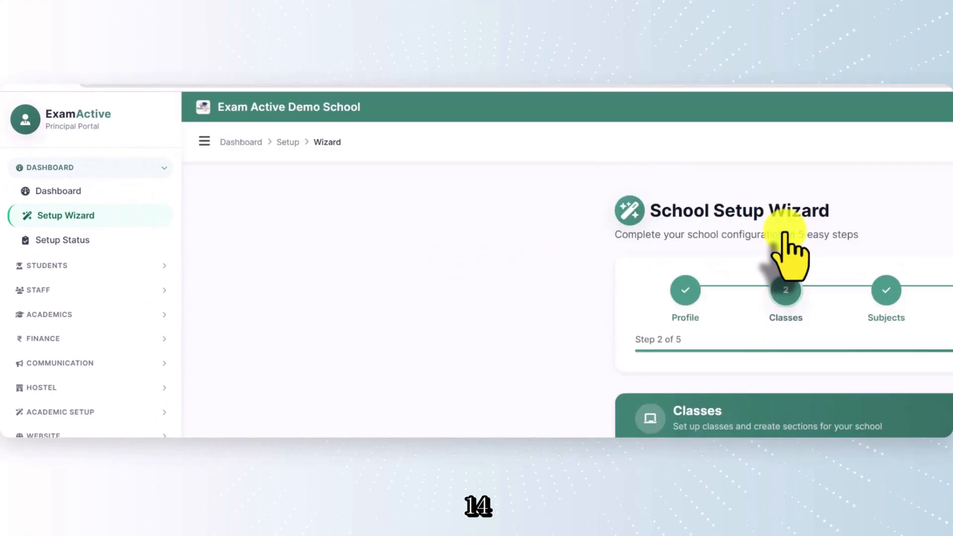
{"action": "scroll", "coordinate": [759, 405], "scroll_direction": "down", "scroll_amount": 3}
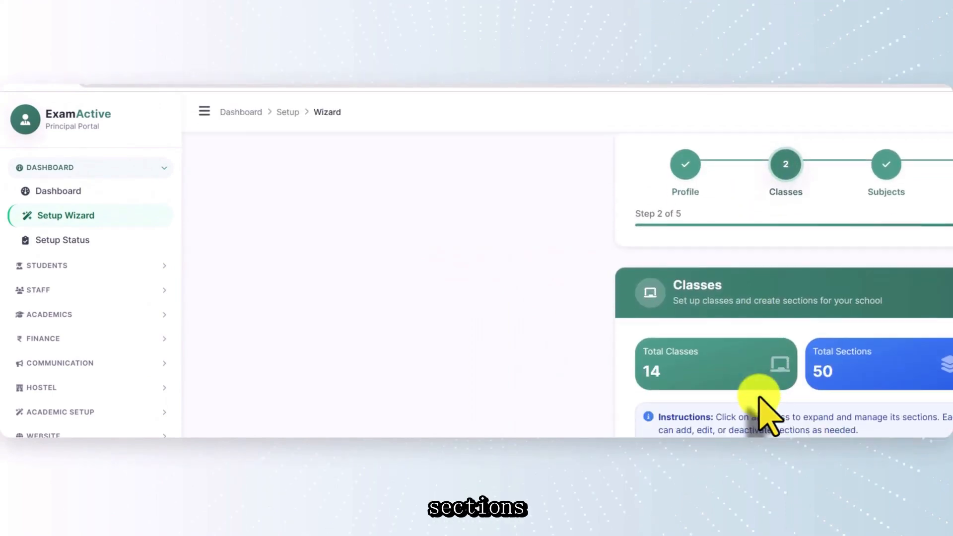
{"action": "scroll", "coordinate": [759, 397], "scroll_direction": "down", "scroll_amount": 2}
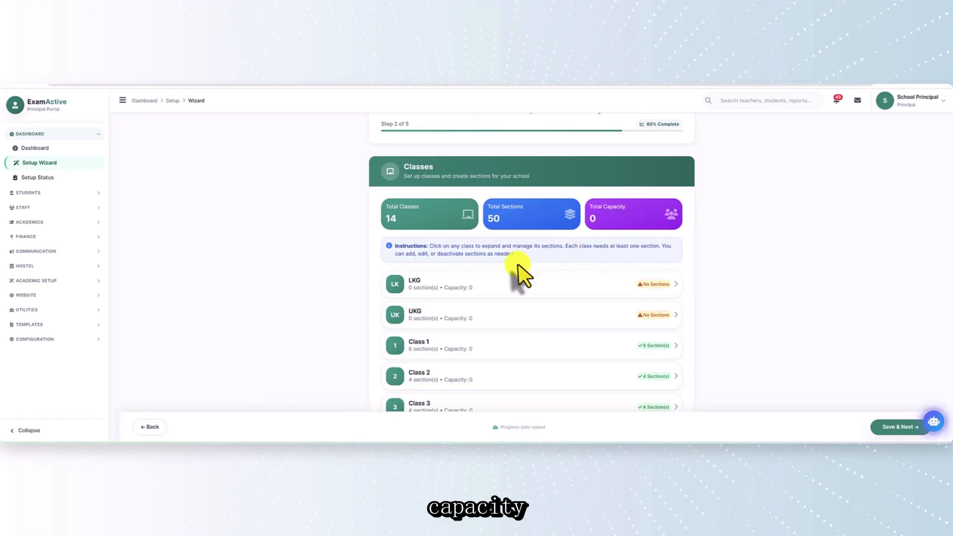
{"action": "scroll", "coordinate": [517, 264], "scroll_direction": "down", "scroll_amount": 1}
{"action": "scroll", "coordinate": [517, 268], "scroll_direction": "down", "scroll_amount": 1}
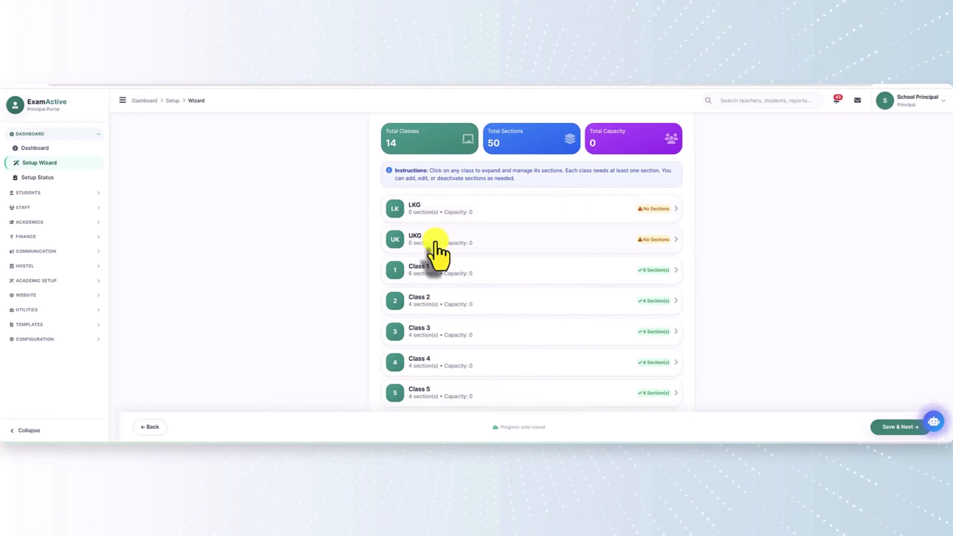
{"action": "scroll", "coordinate": [444, 298], "scroll_direction": "down", "scroll_amount": 8}
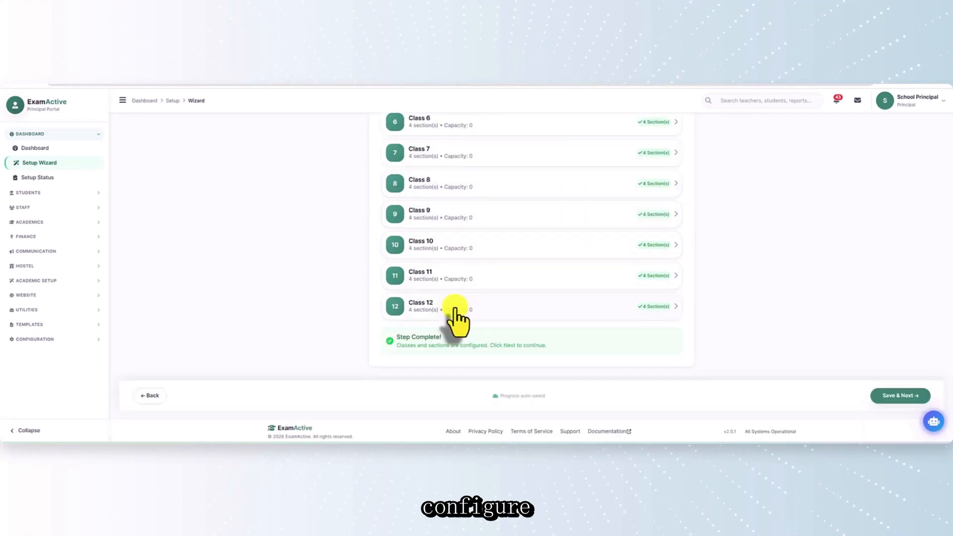
{"action": "scroll", "coordinate": [511, 307], "scroll_direction": "up", "scroll_amount": 8}
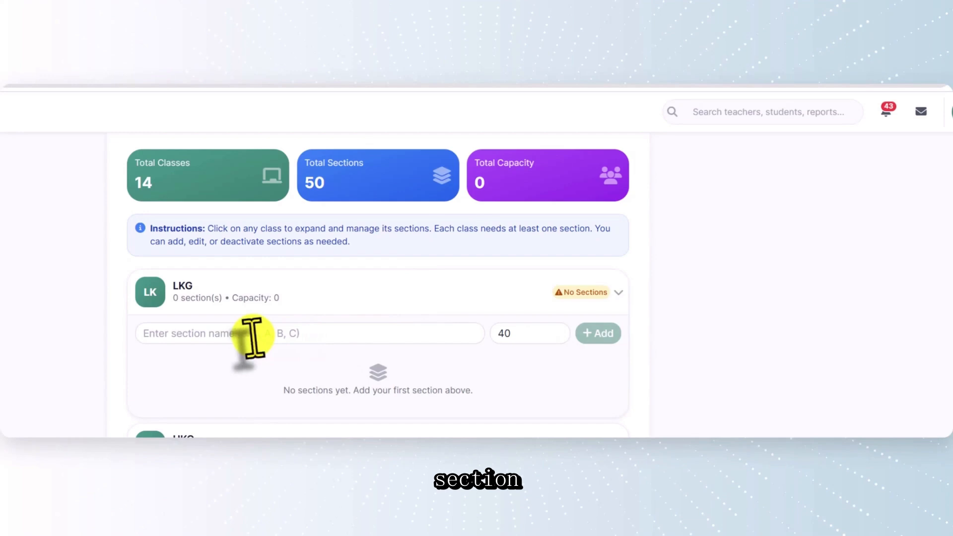
Add sections A, "B,C" and B to the LKG class, with a capacity of 25 for A and B
{"action": "left_click", "coordinate": [253, 335]}
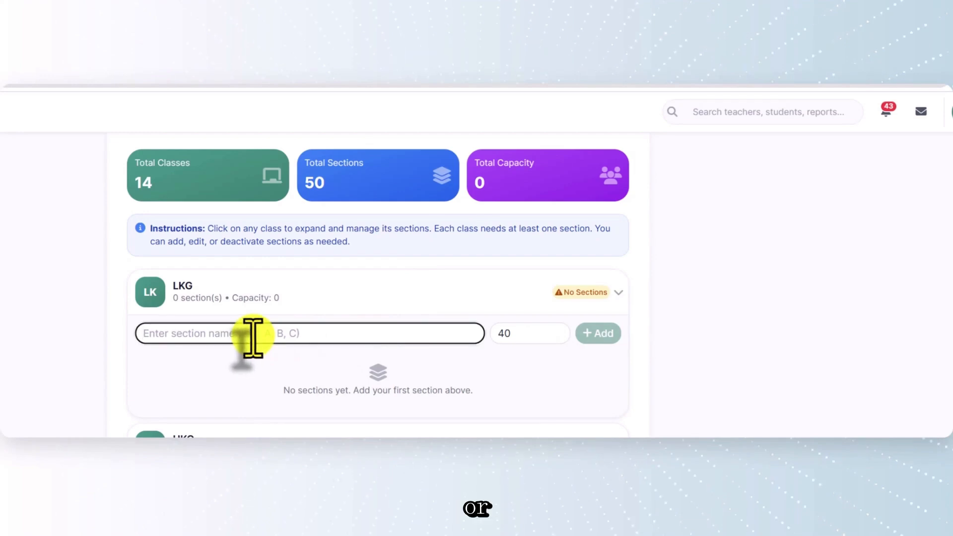
{"action": "type", "text": "A"}
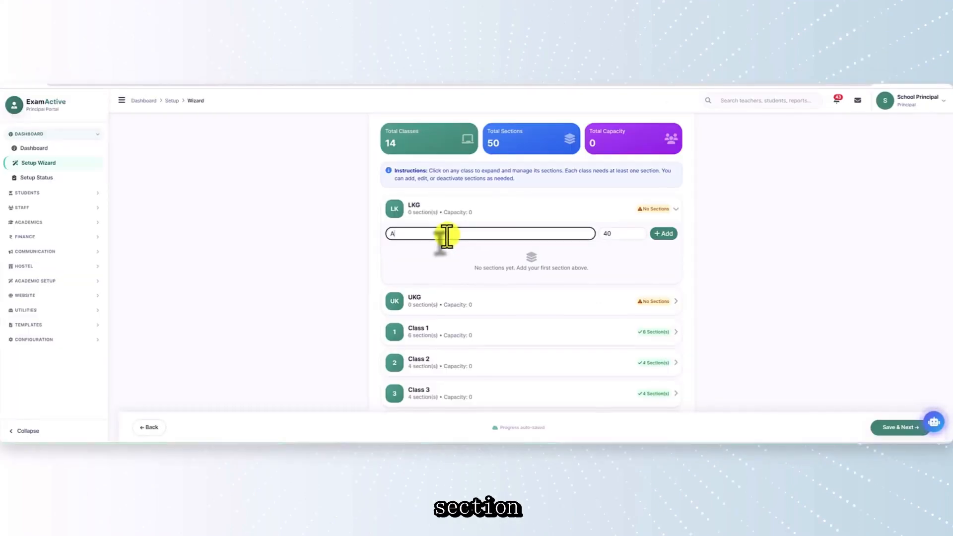
{"action": "key", "text": "Tab"}
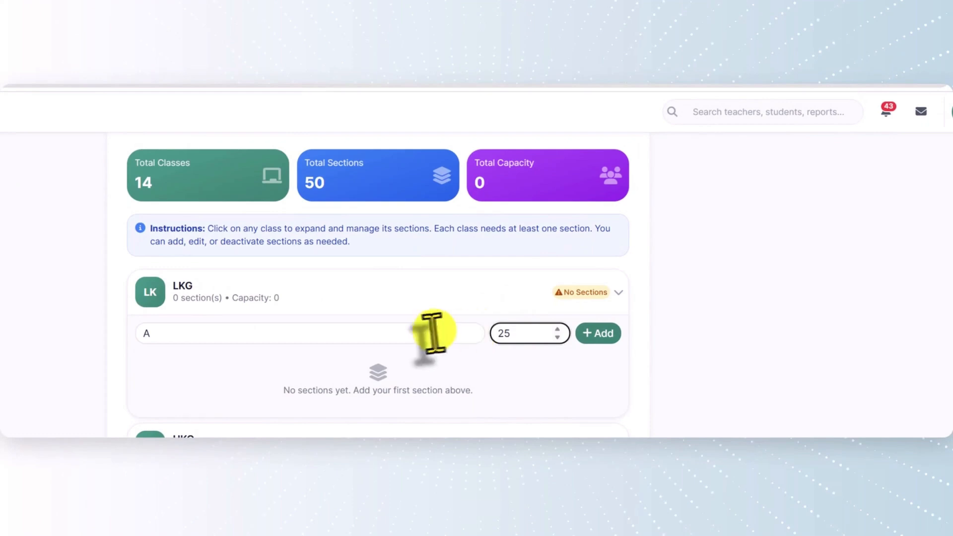
{"action": "left_click", "coordinate": [600, 333]}
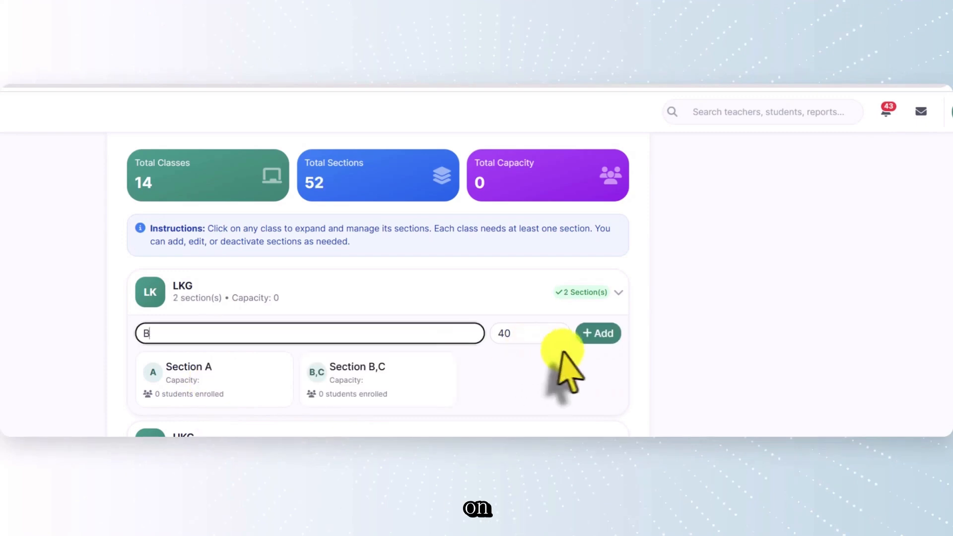
{"action": "left_click_drag", "start_coordinate": [520, 334], "coordinate": [457, 334]}
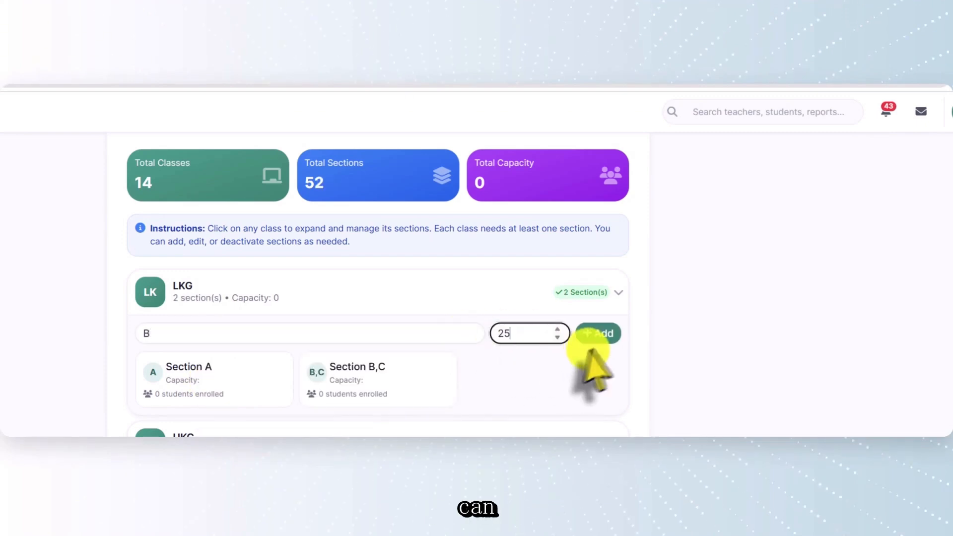
{"action": "left_click", "coordinate": [598, 334]}
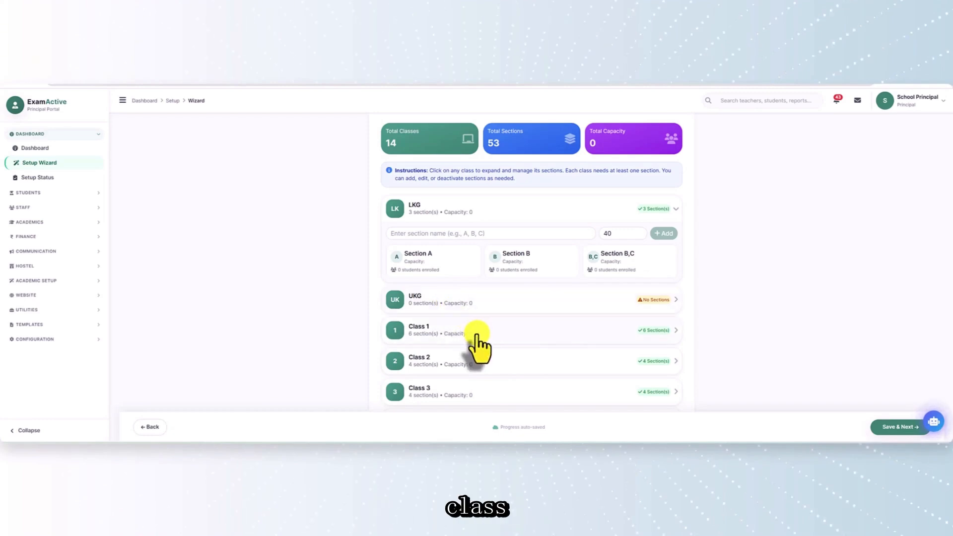
Expand Class 1 and examine how its sections are named, including section RUBY
{"action": "left_click", "coordinate": [566, 335]}
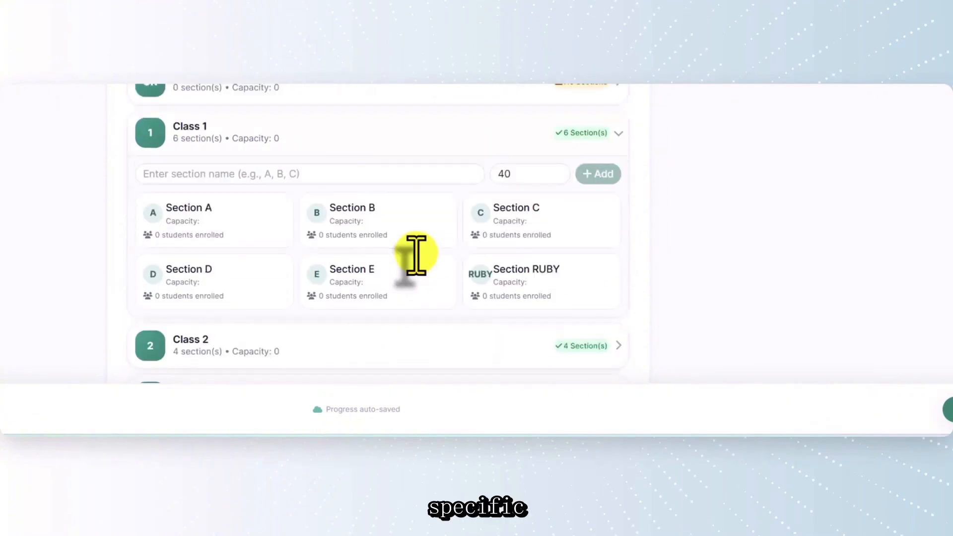
{"action": "scroll", "coordinate": [415, 255], "scroll_direction": "down", "scroll_amount": 2}
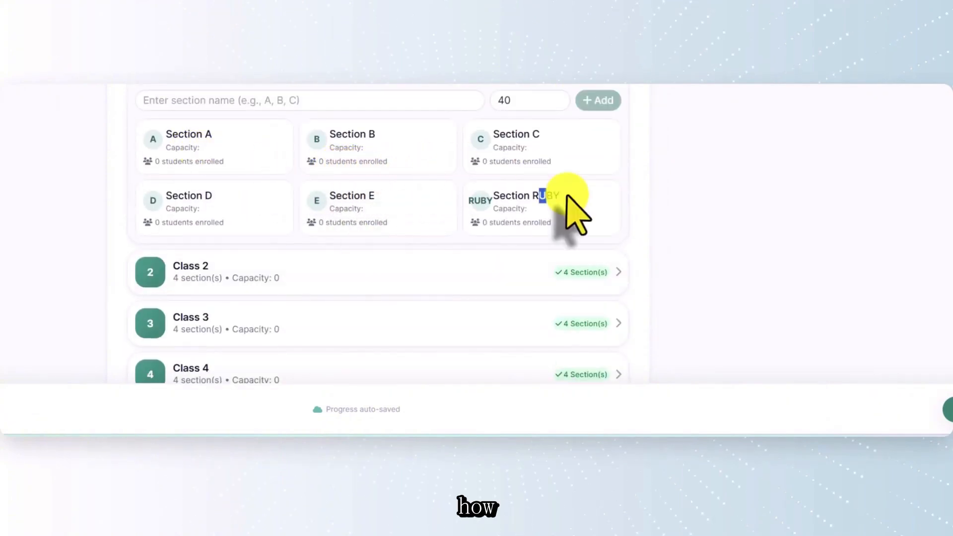
{"action": "double_click", "coordinate": [536, 196]}
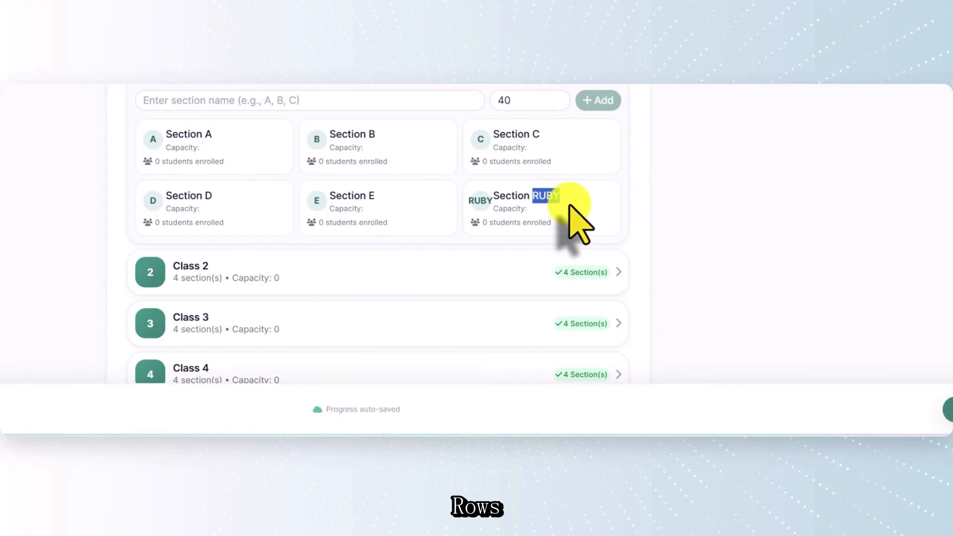
{"action": "scroll", "coordinate": [570, 339], "scroll_direction": "up", "scroll_amount": 3}
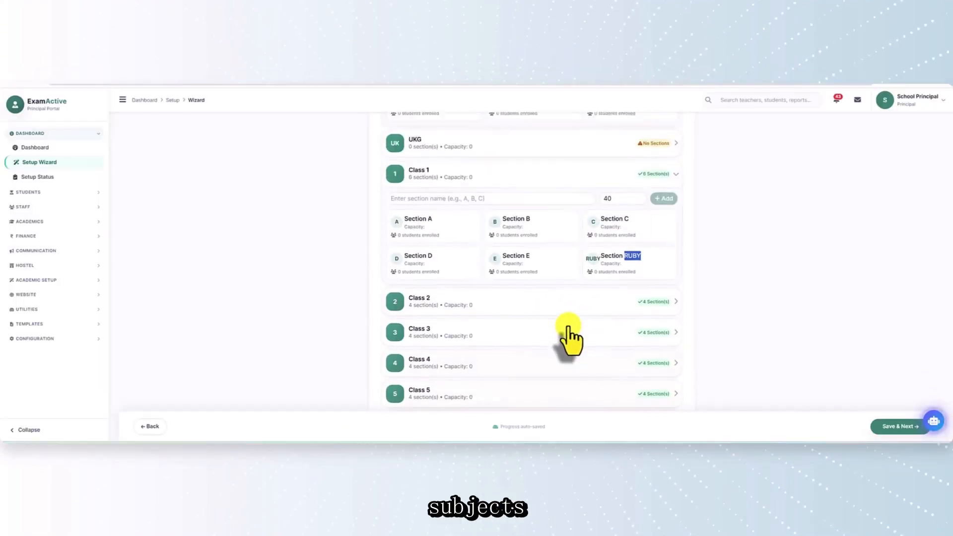
{"action": "scroll", "coordinate": [571, 339], "scroll_direction": "up", "scroll_amount": 6}
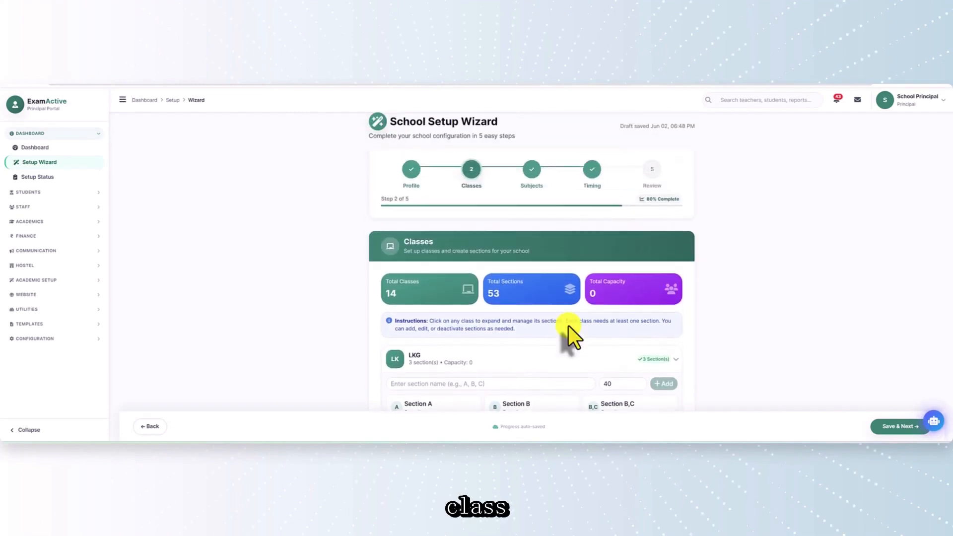
{"action": "scroll", "coordinate": [567, 326], "scroll_direction": "up", "scroll_amount": 2}
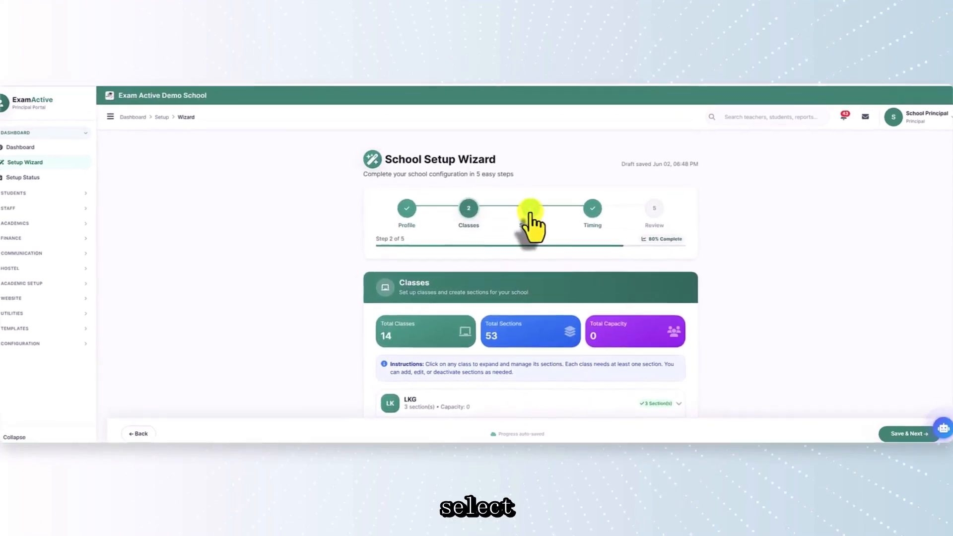
Go to the wizard's Subjects stage and choose Class 10 for subject assignment
{"action": "left_click", "coordinate": [530, 210]}
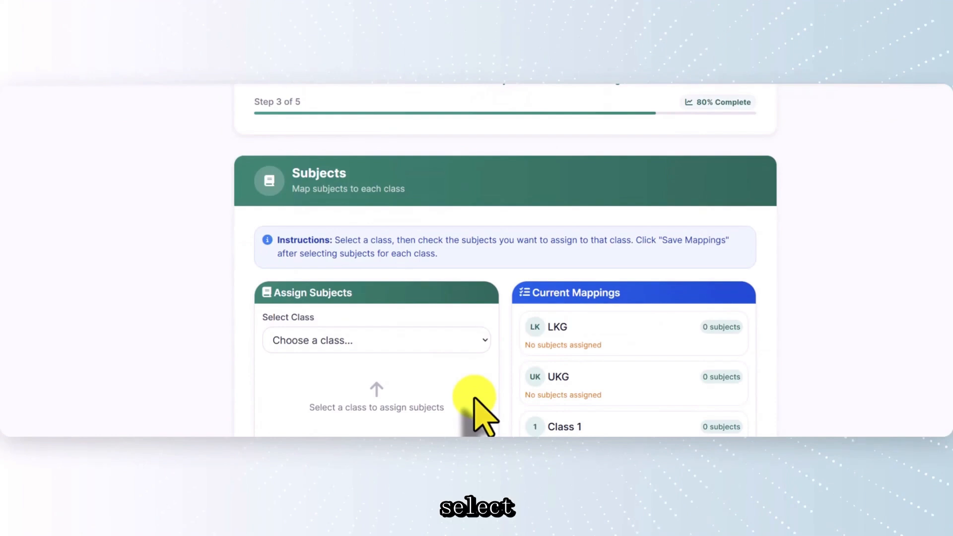
{"action": "left_click", "coordinate": [453, 342]}
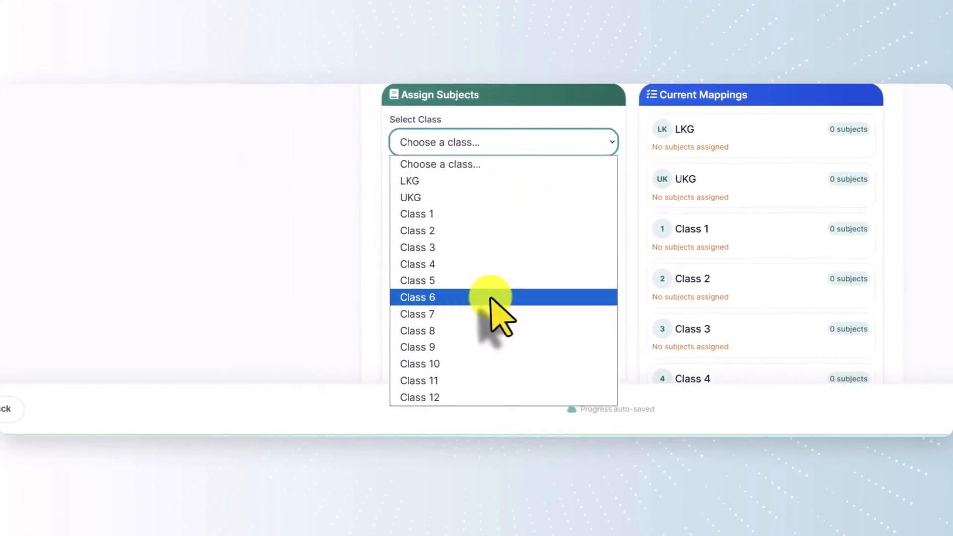
{"action": "left_click", "coordinate": [491, 363]}
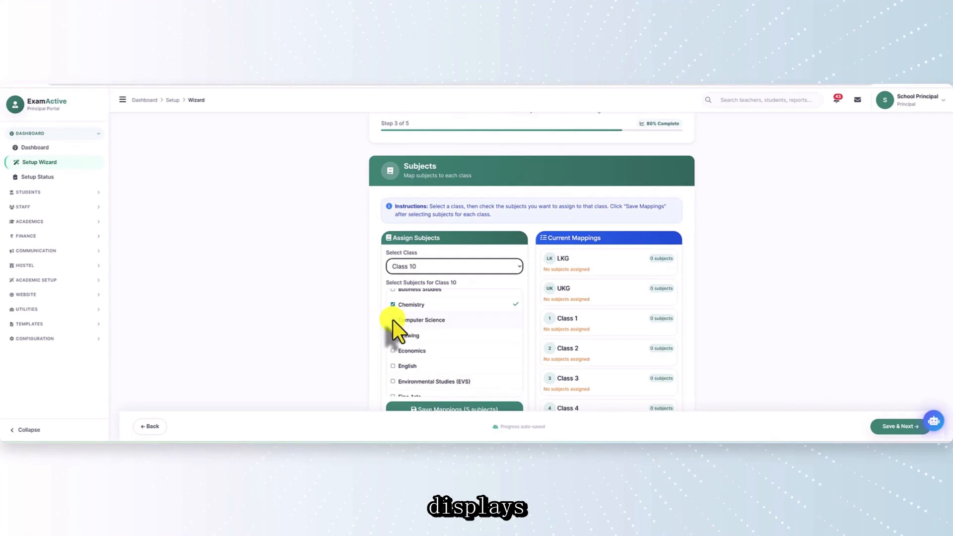
Check Class 10's current mapping, add Computer Science to its subjects and save the mappings
{"action": "scroll", "coordinate": [554, 357], "scroll_direction": "down", "scroll_amount": 5}
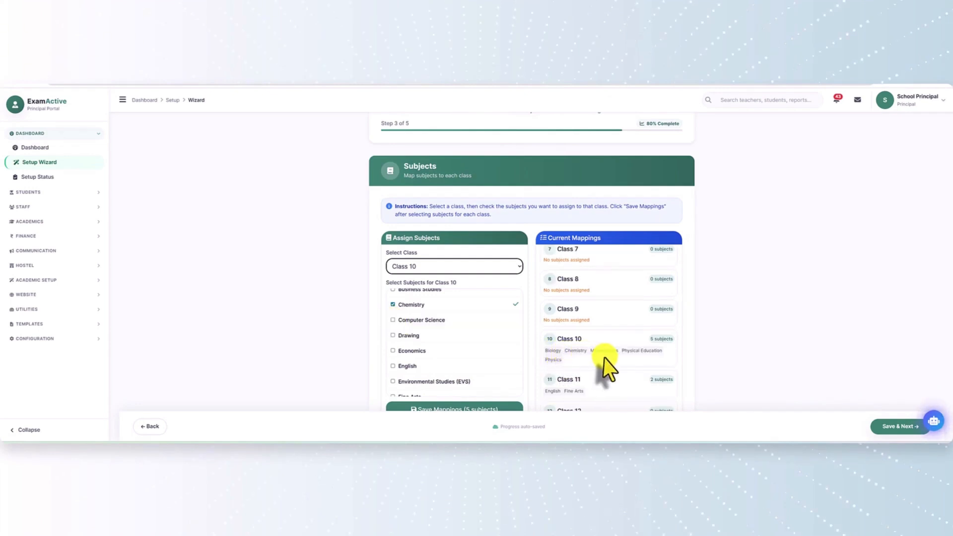
{"action": "left_click_drag", "start_coordinate": [650, 339], "coordinate": [673, 340]}
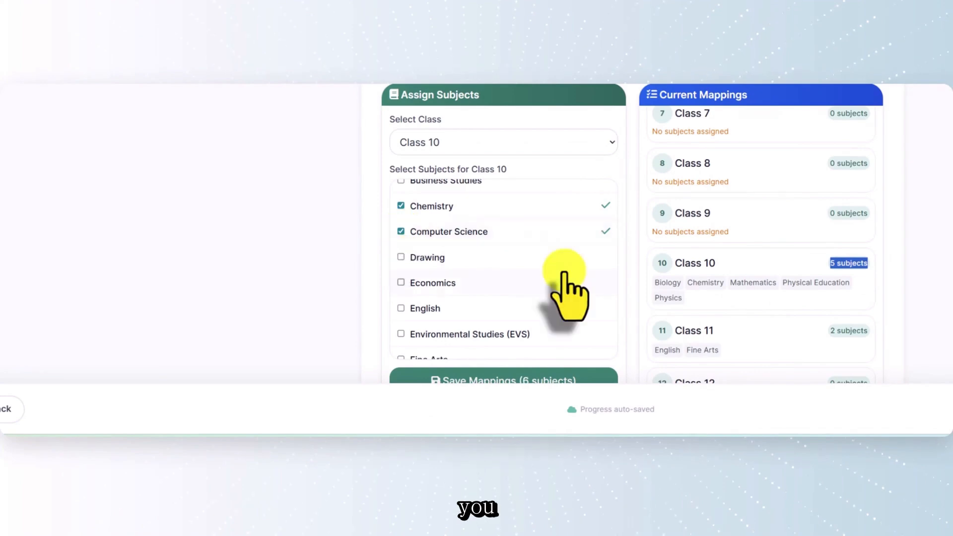
{"action": "scroll", "coordinate": [564, 276], "scroll_direction": "down", "scroll_amount": 2}
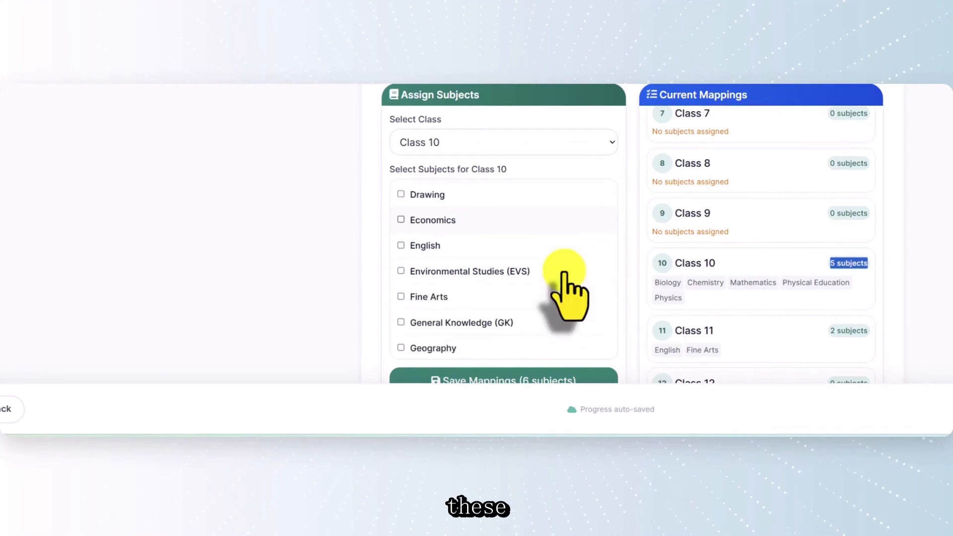
{"action": "left_click", "coordinate": [506, 379]}
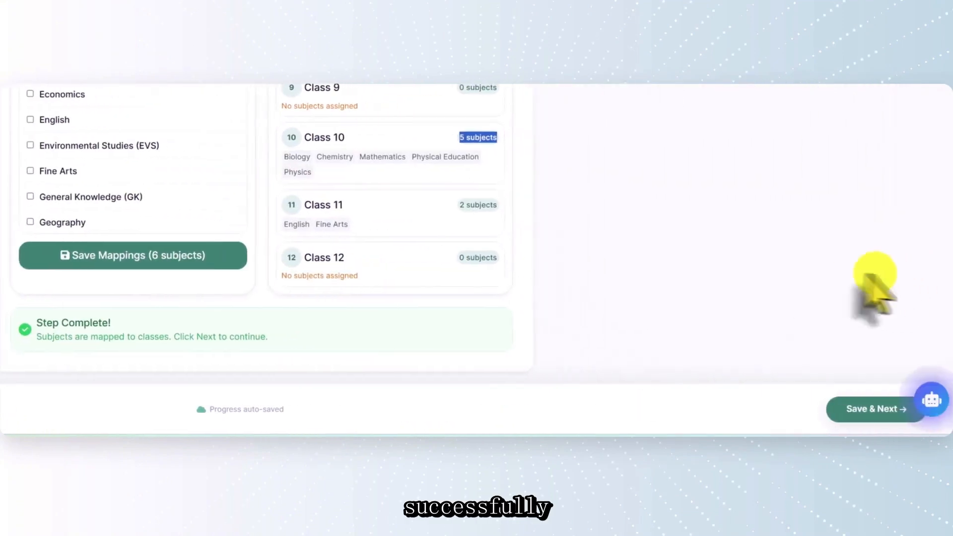
{"action": "left_click", "coordinate": [135, 256]}
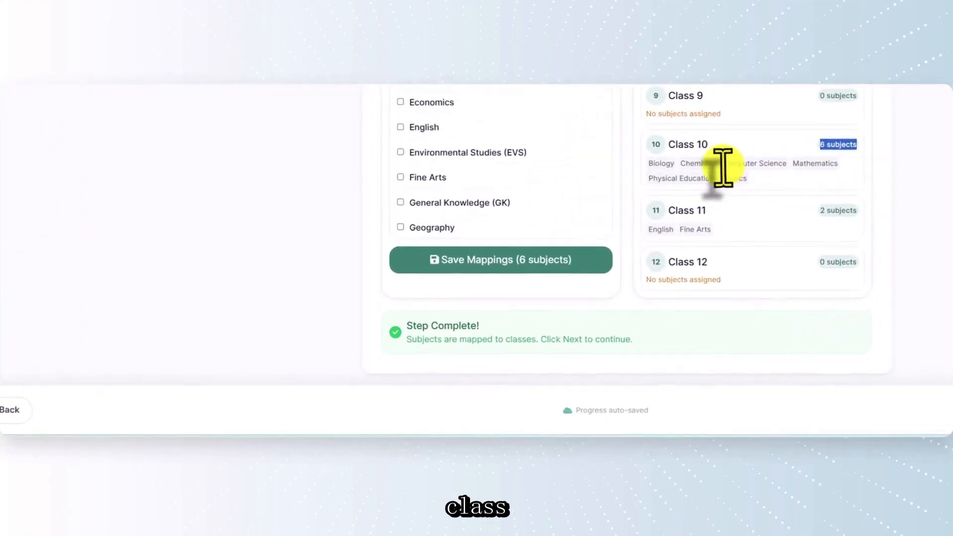
Examine the subjects listed for Class 10 in the current mappings
{"action": "left_click_drag", "start_coordinate": [722, 167], "coordinate": [790, 166]}
{"action": "left_click", "coordinate": [779, 176]}
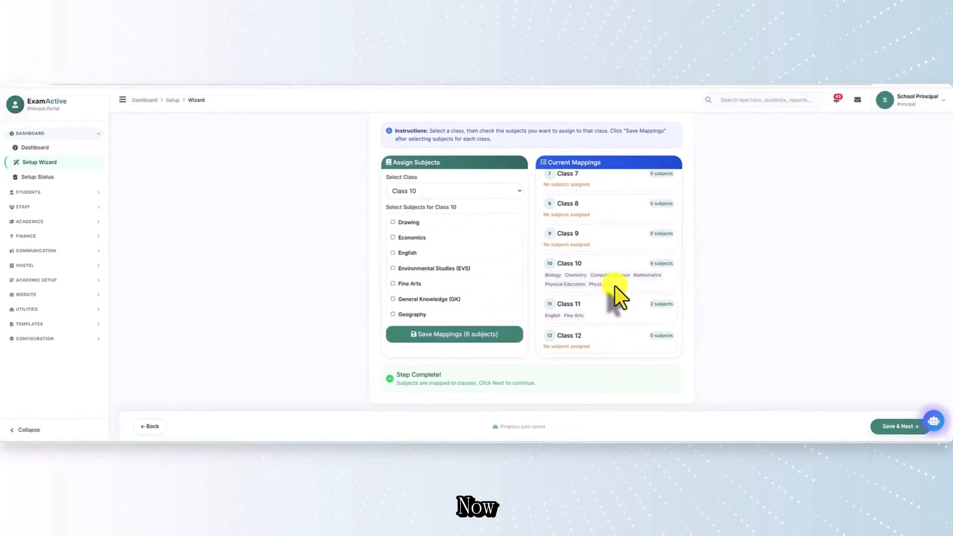
{"action": "scroll", "coordinate": [615, 286], "scroll_direction": "up", "scroll_amount": 3}
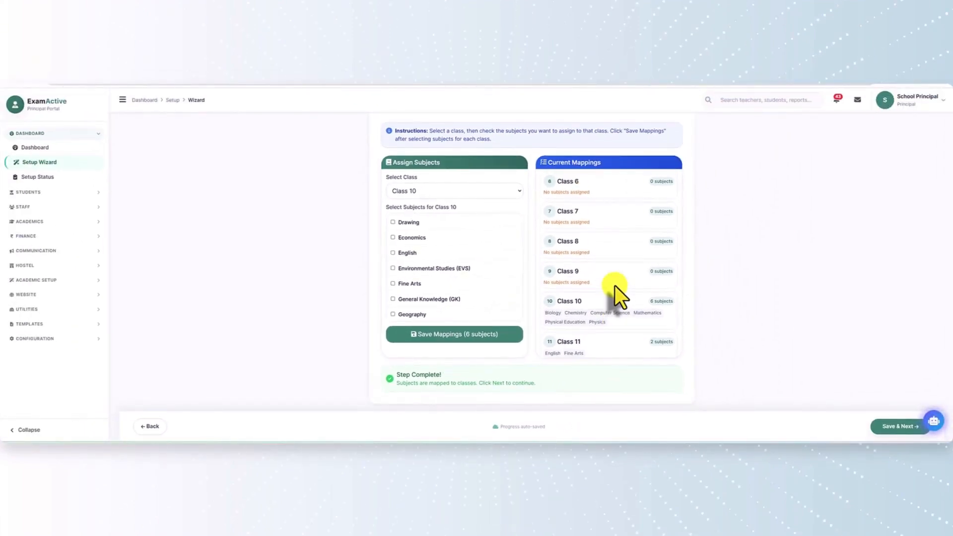
Go to the wizard's Timing stage and start a new timing group named Elementry
{"action": "left_click", "coordinate": [479, 165]}
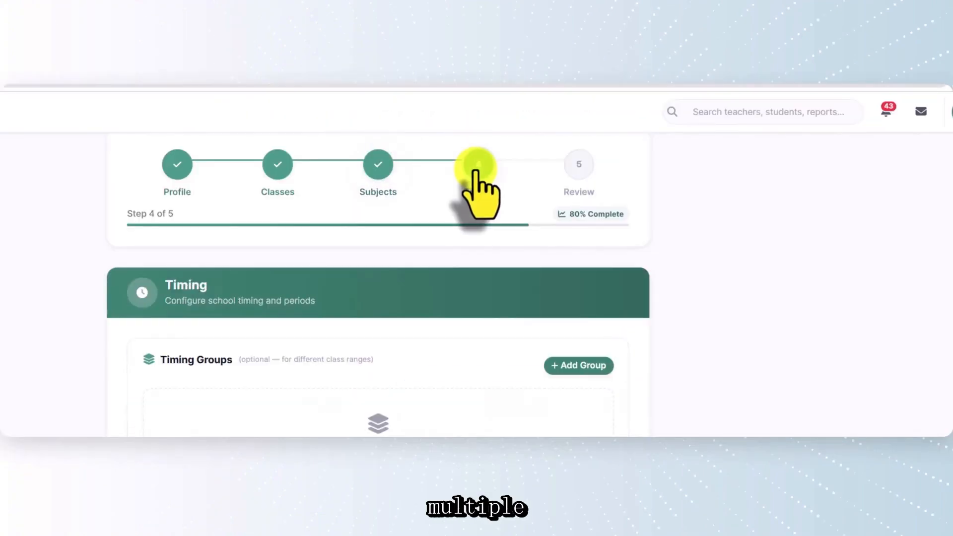
{"action": "scroll", "coordinate": [670, 416], "scroll_direction": "down", "scroll_amount": 2}
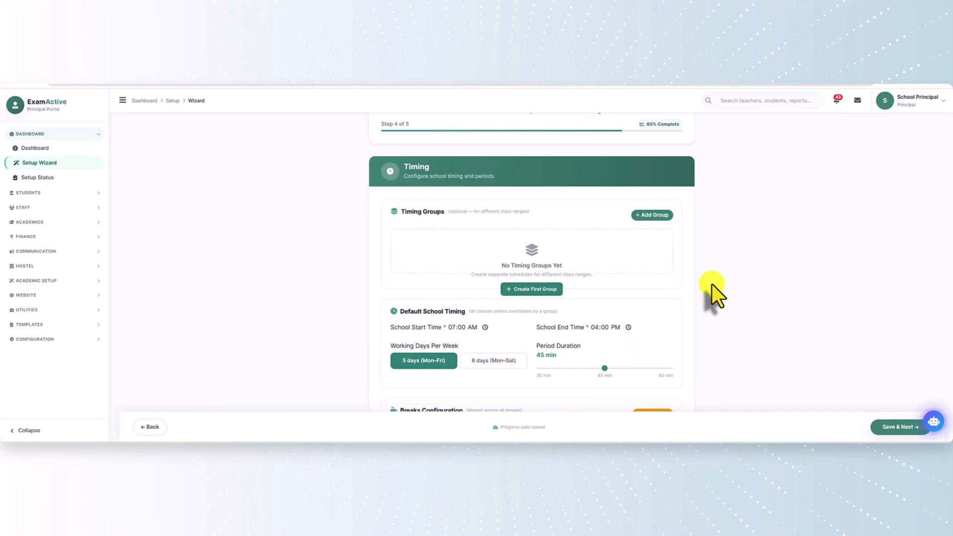
{"action": "scroll", "coordinate": [711, 283], "scroll_direction": "down", "scroll_amount": 1}
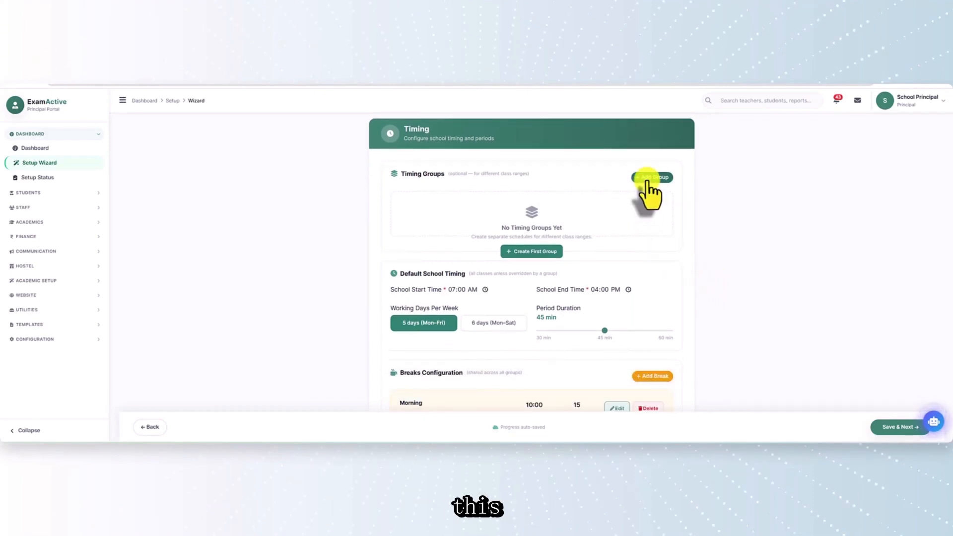
{"action": "left_click", "coordinate": [524, 251]}
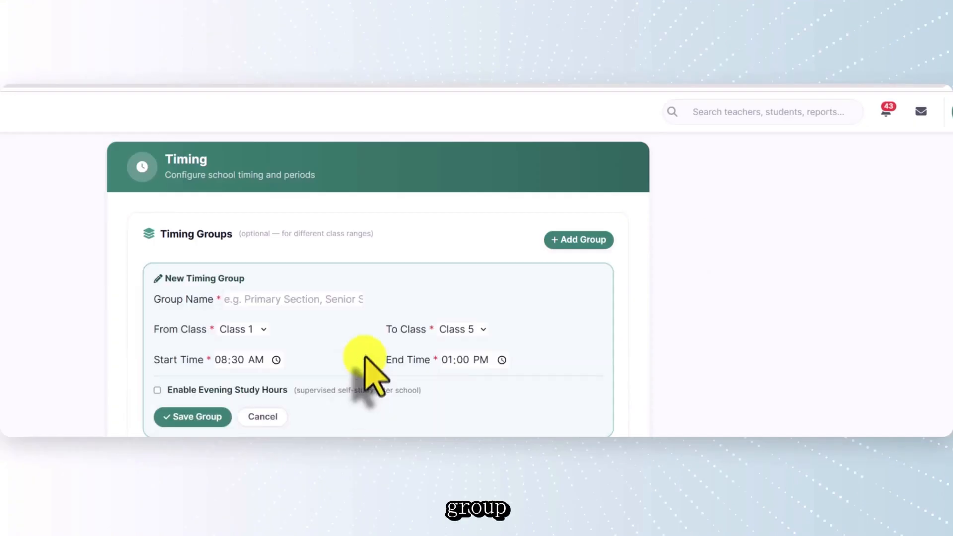
{"action": "left_click", "coordinate": [251, 298]}
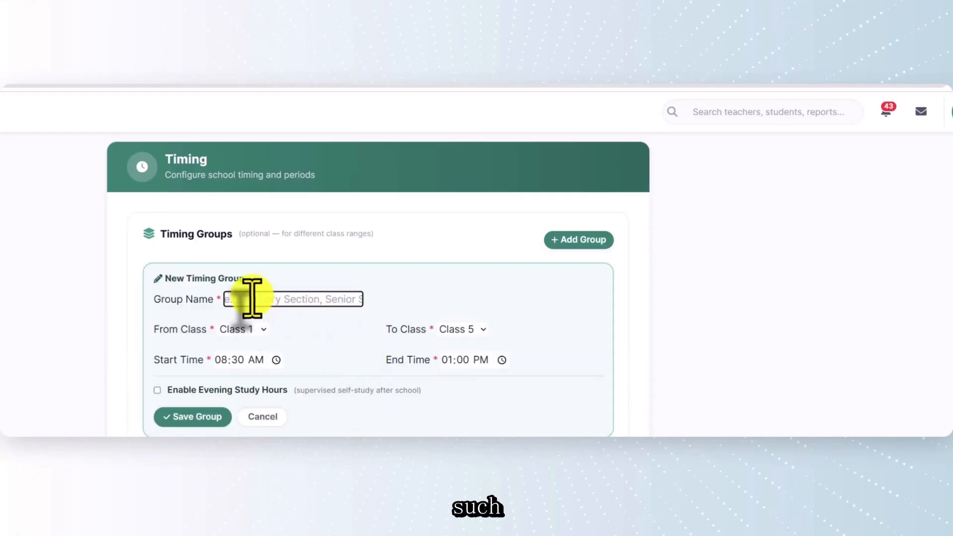
{"action": "type", "text": "E"}
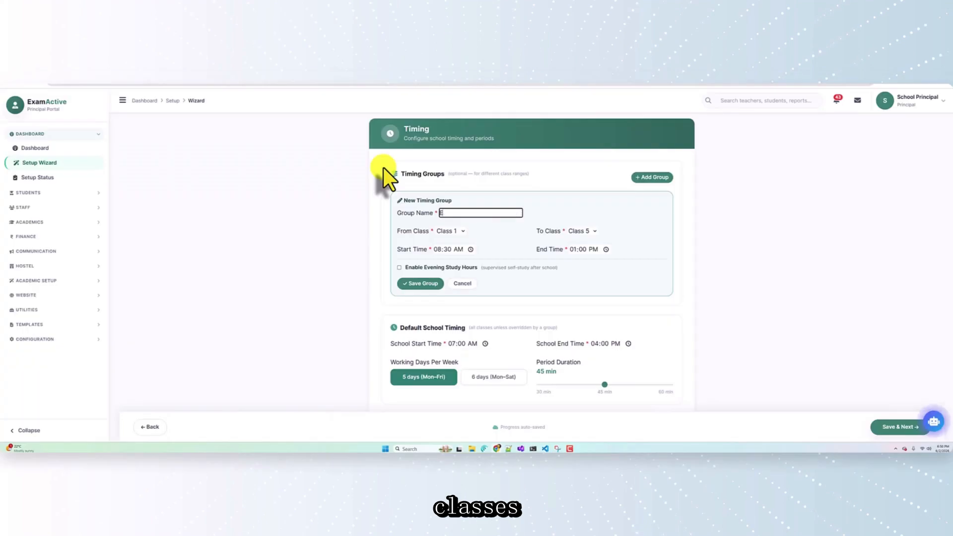
{"action": "type", "text": "lementry"}
{"action": "key", "text": "Tab"}
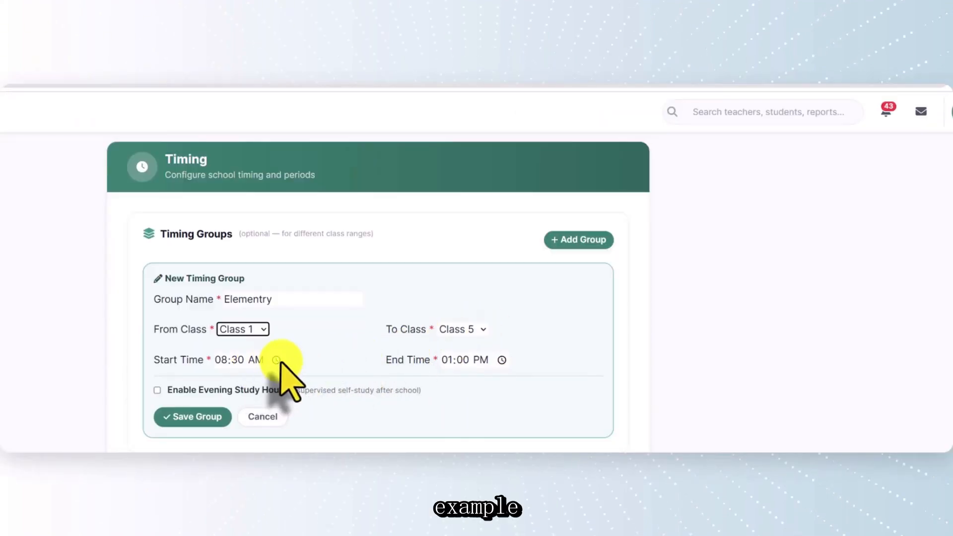
Set the Elementry group's start time to 09:00 AM, save the group and check its edit form without changing anything
{"action": "left_click", "coordinate": [277, 360]}
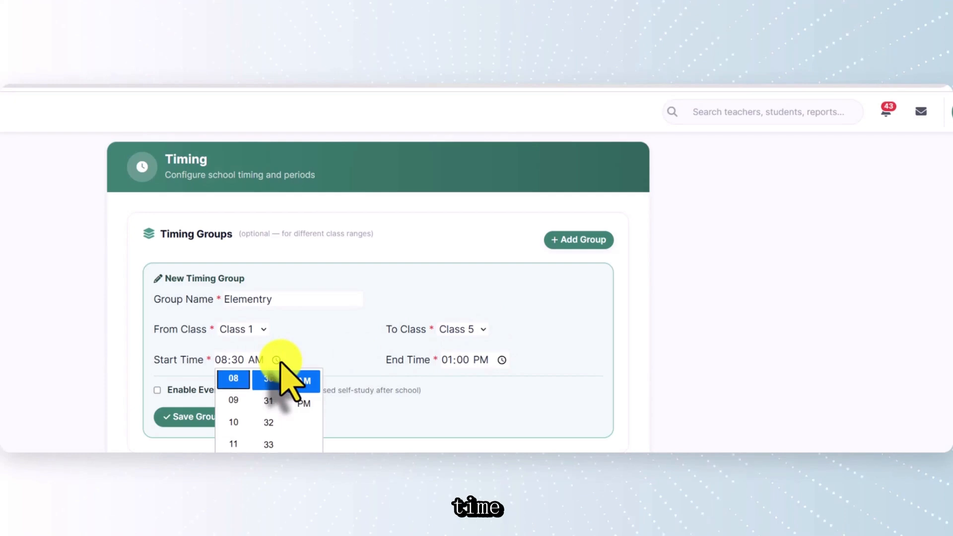
{"action": "left_click", "coordinate": [232, 400]}
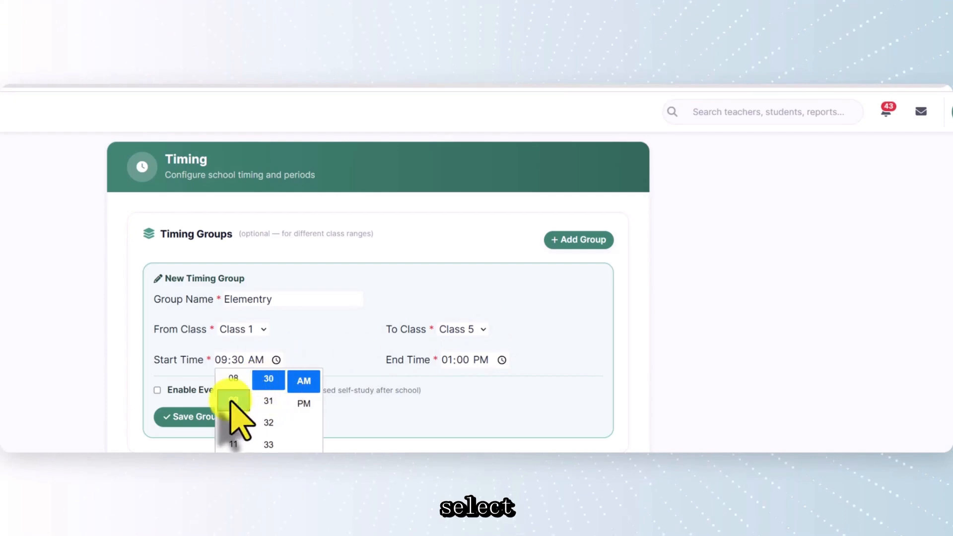
{"action": "left_click", "coordinate": [268, 401]}
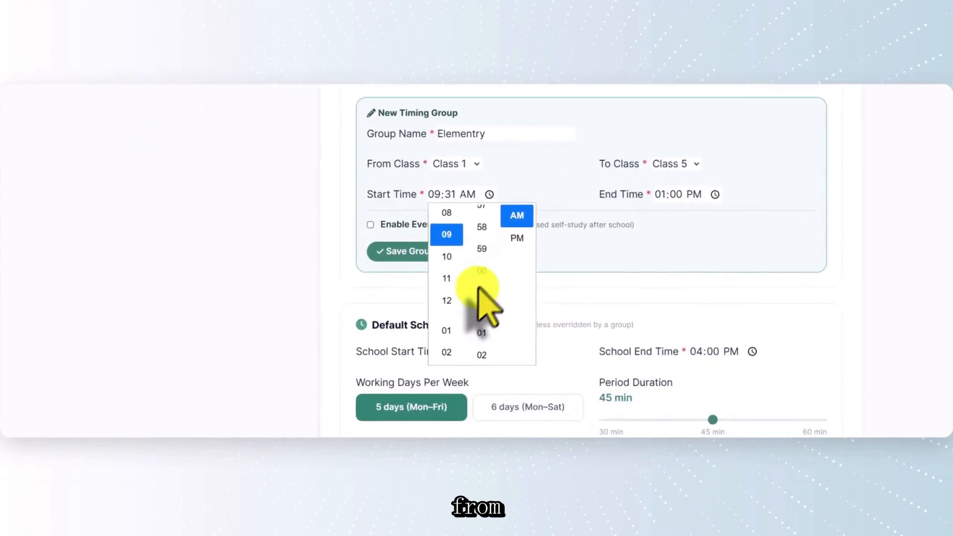
{"action": "left_click", "coordinate": [292, 418]}
{"action": "left_click", "coordinate": [562, 185]}
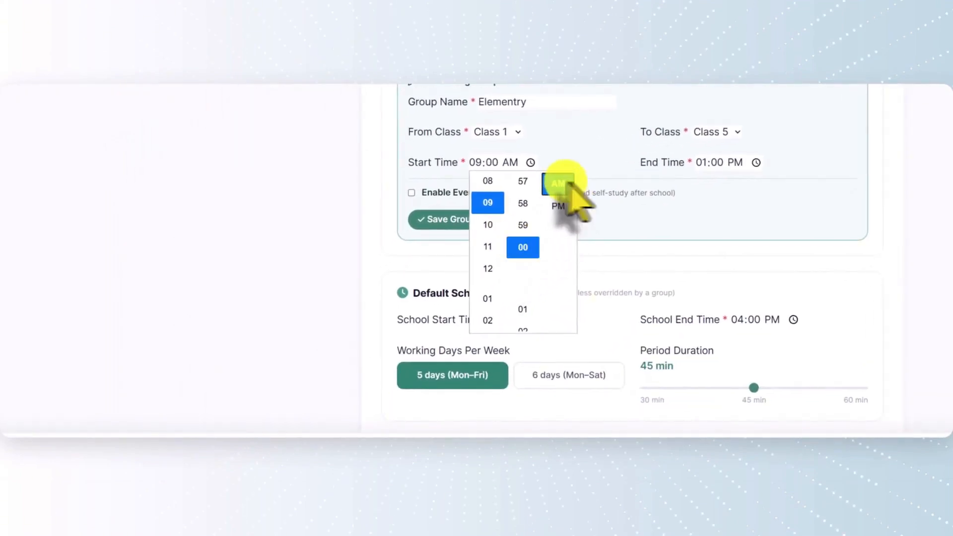
{"action": "left_click", "coordinate": [663, 213]}
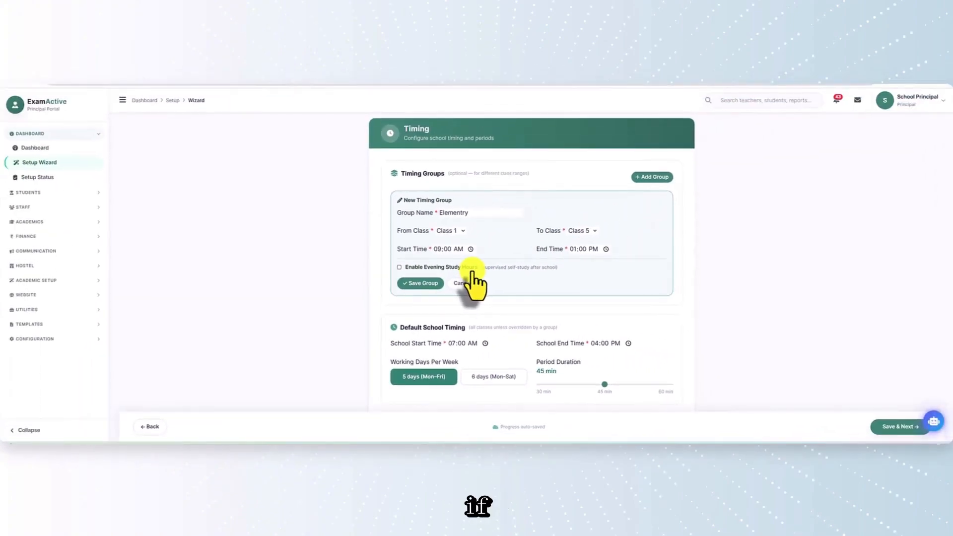
{"action": "left_click", "coordinate": [419, 282]}
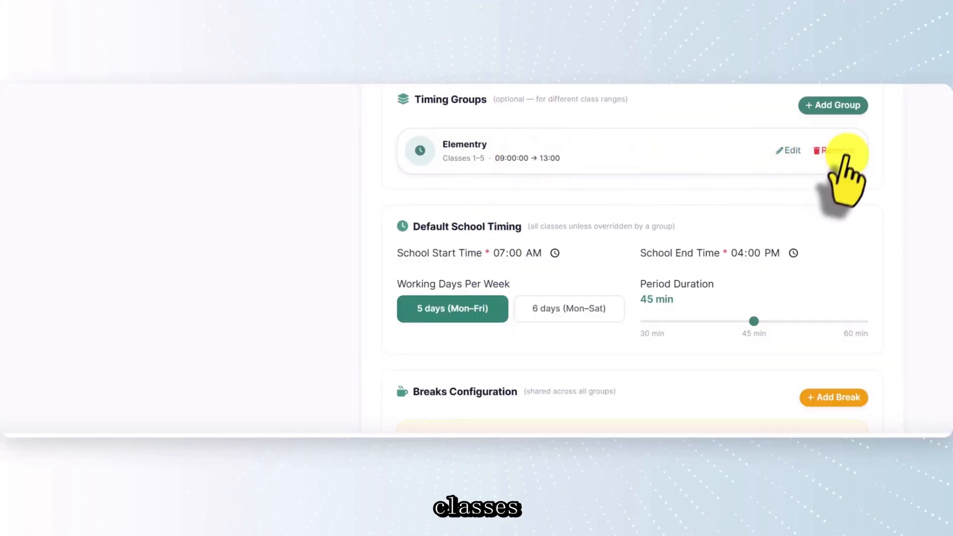
{"action": "left_click", "coordinate": [788, 150]}
{"action": "left_click", "coordinate": [518, 283]}
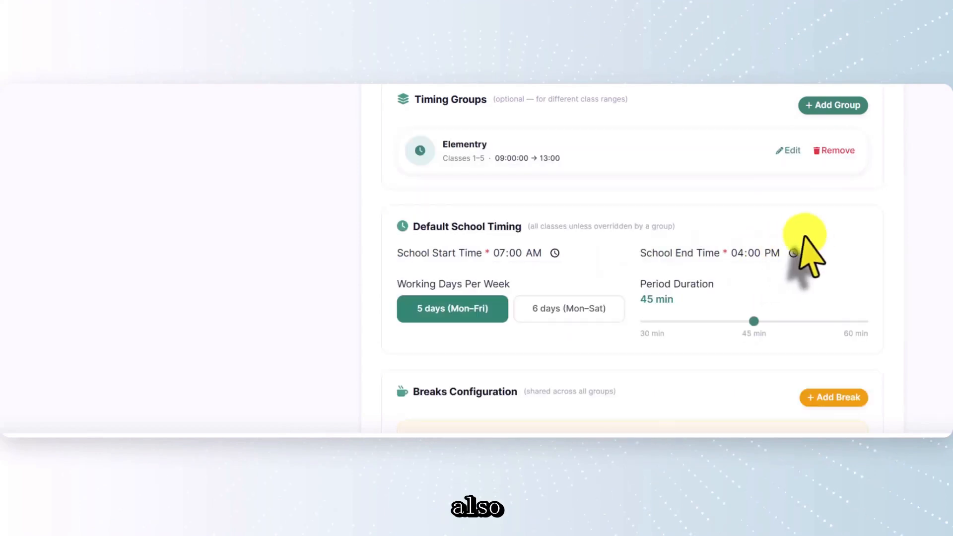
Set the default school start time to 08:00 AM, try a longer period duration and set it back to 45 min
{"action": "scroll", "coordinate": [804, 252], "scroll_direction": "down", "scroll_amount": 1}
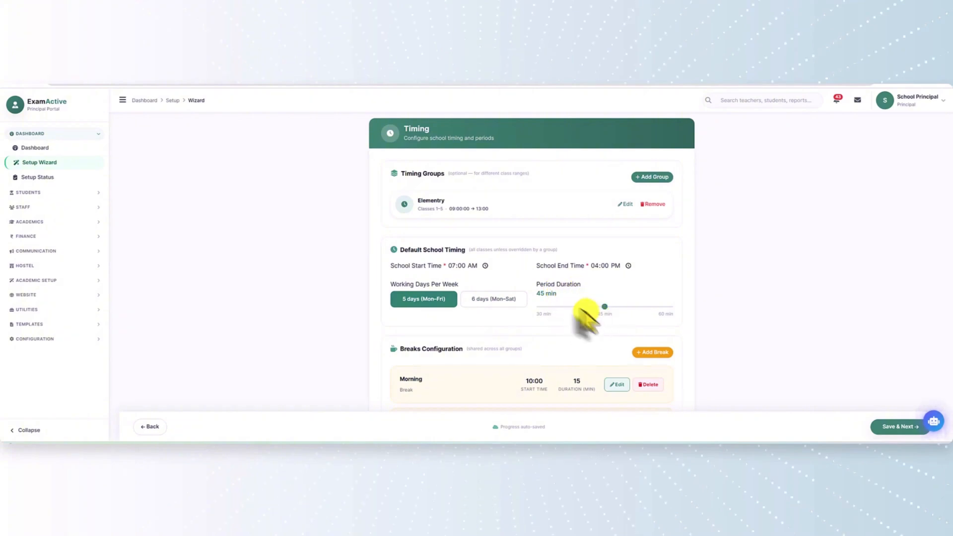
{"action": "left_click", "coordinate": [548, 197]}
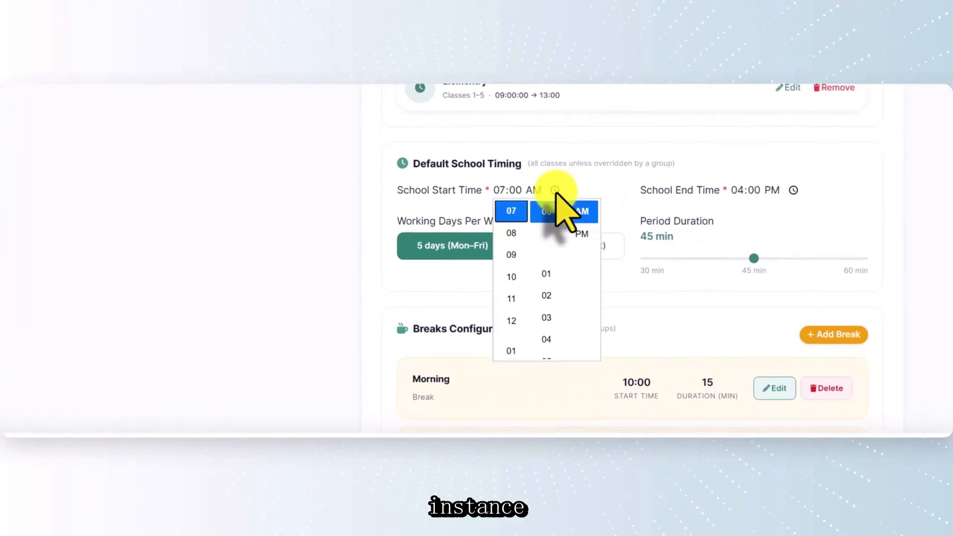
{"action": "left_click", "coordinate": [512, 233]}
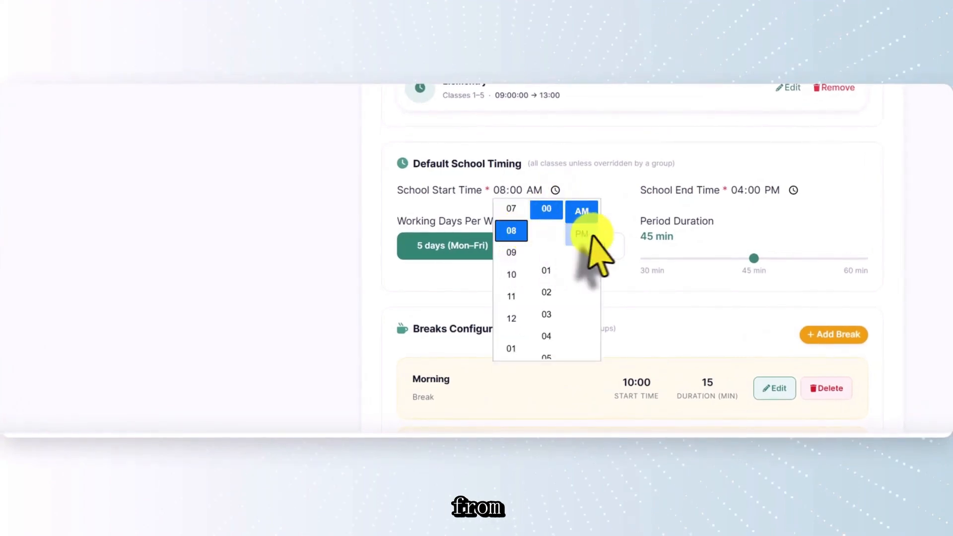
{"action": "left_click", "coordinate": [739, 191]}
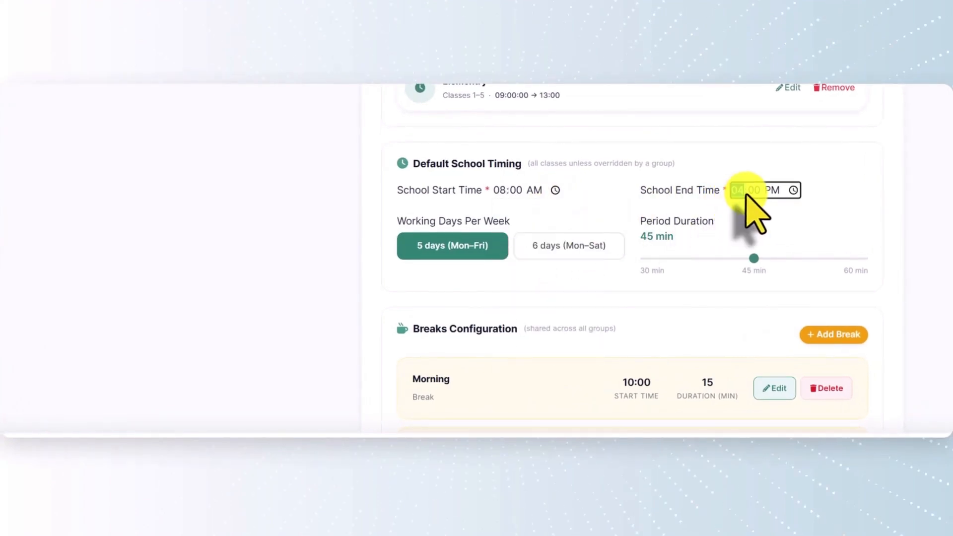
{"action": "left_click", "coordinate": [750, 212]}
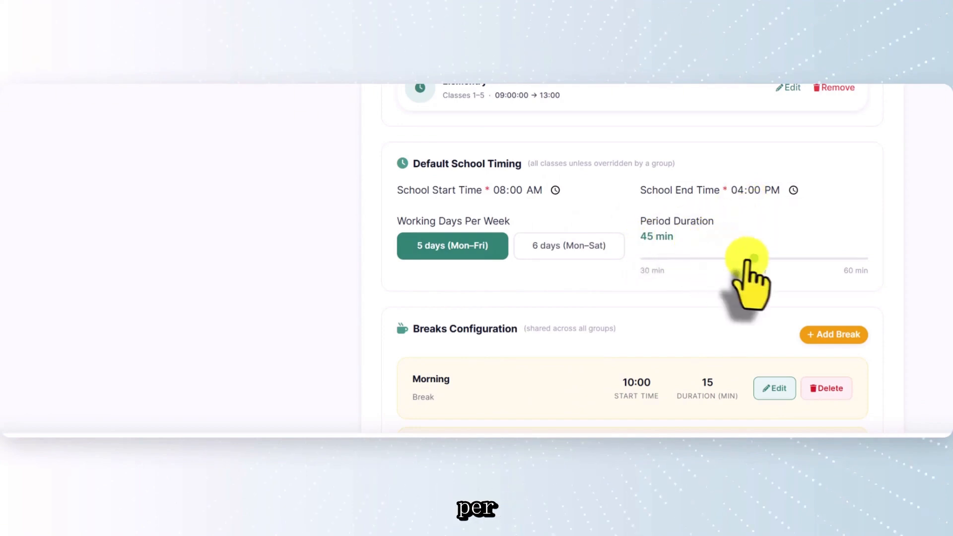
{"action": "left_click_drag", "start_coordinate": [758, 258], "coordinate": [855, 263]}
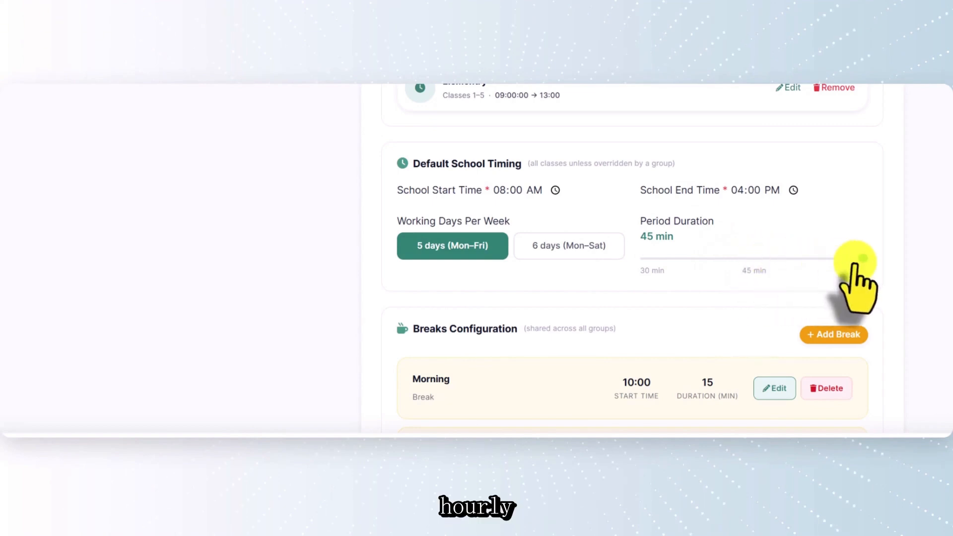
{"action": "left_click", "coordinate": [754, 258]}
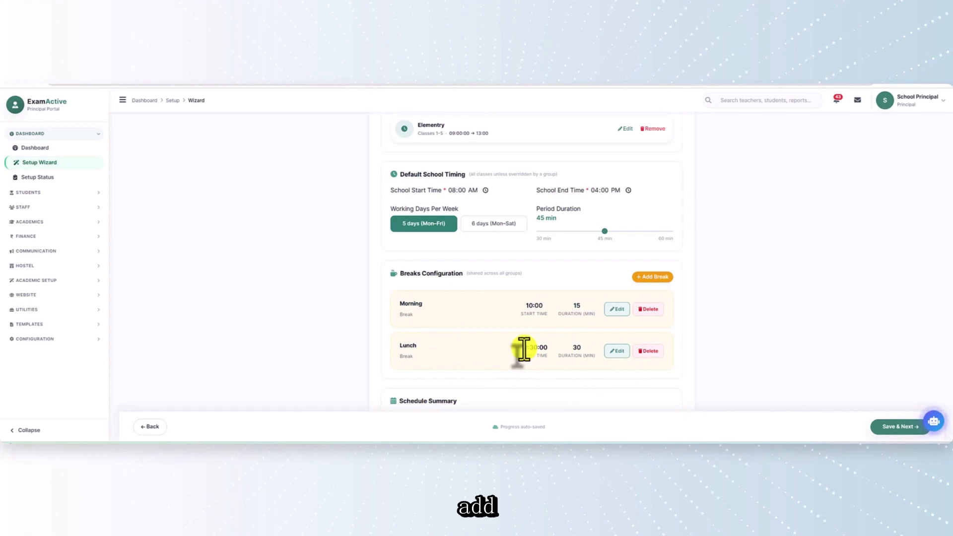
Add a third break, delete it again and save the timing configuration
{"action": "scroll", "coordinate": [524, 349], "scroll_direction": "down", "scroll_amount": 2}
{"action": "left_click", "coordinate": [649, 204]}
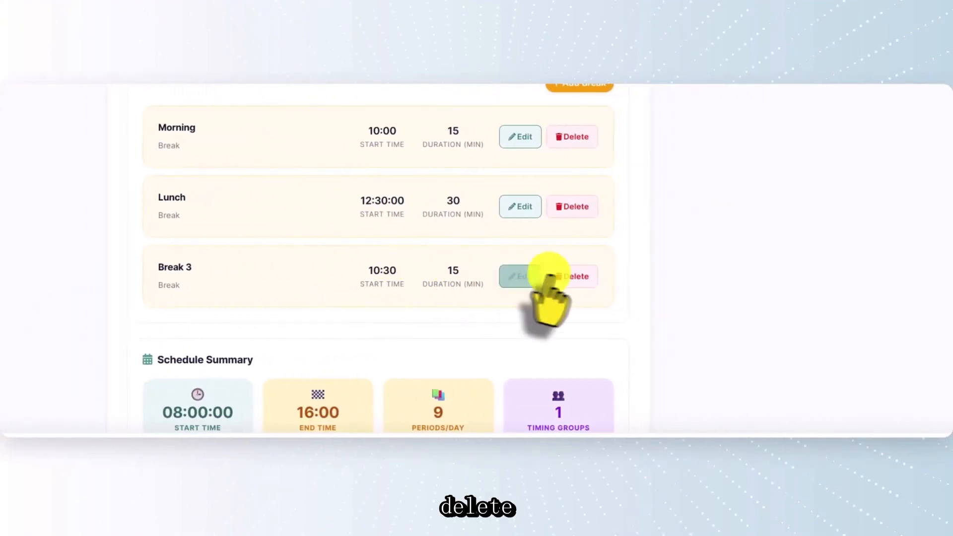
{"action": "scroll", "coordinate": [574, 274], "scroll_direction": "down", "scroll_amount": 5}
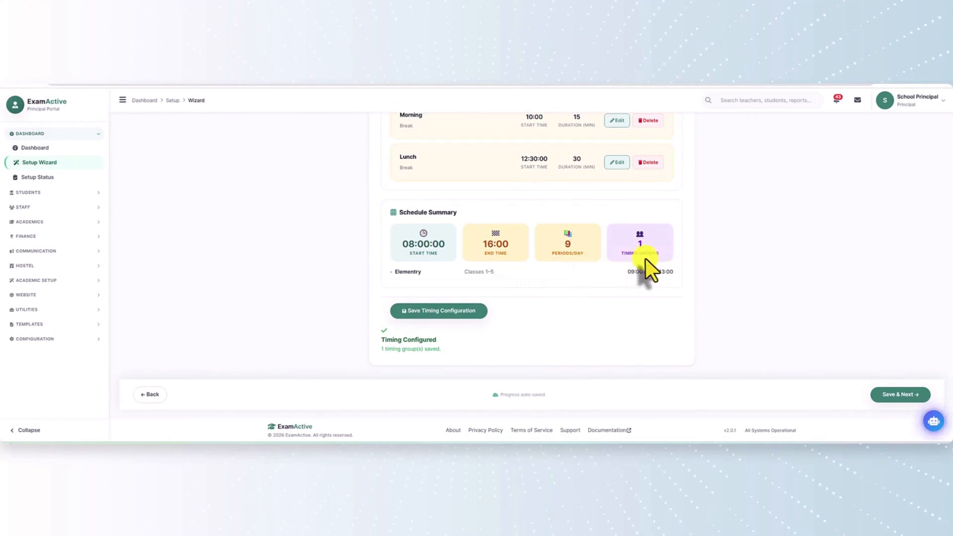
{"action": "left_click", "coordinate": [450, 313]}
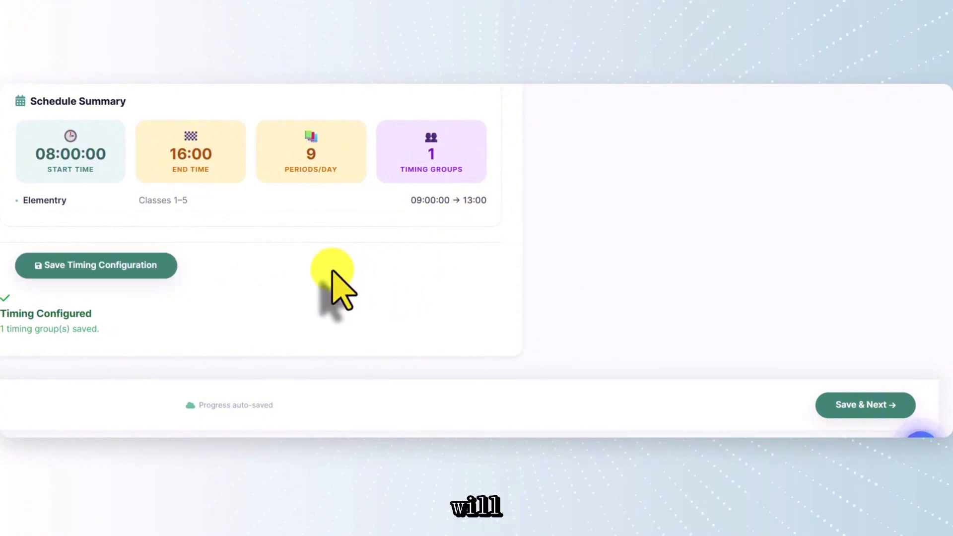
Go to the wizard's Review stage and examine the setup summary, including the optional payment gateway and SMS provider entries
{"action": "scroll", "coordinate": [552, 276], "scroll_direction": "up", "scroll_amount": 10}
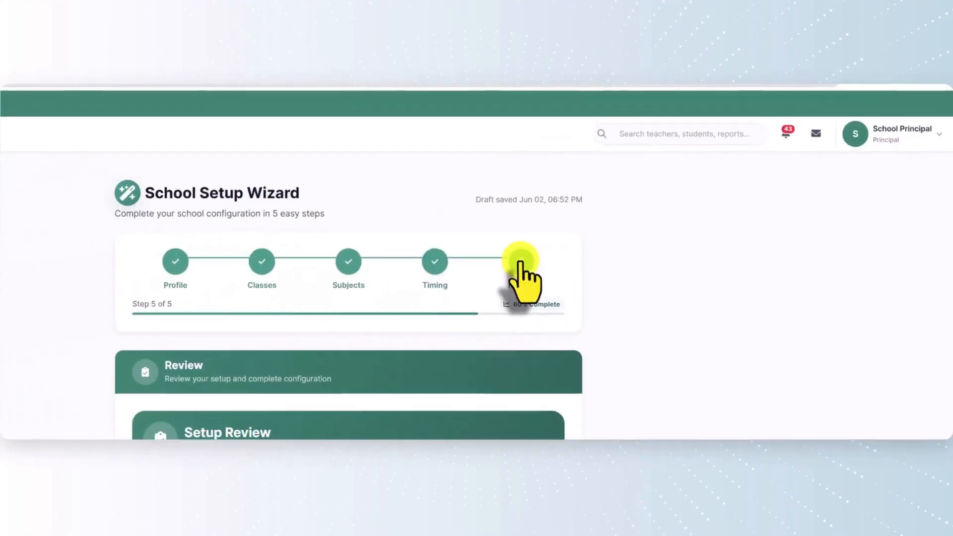
{"action": "scroll", "coordinate": [605, 312], "scroll_direction": "down", "scroll_amount": 4}
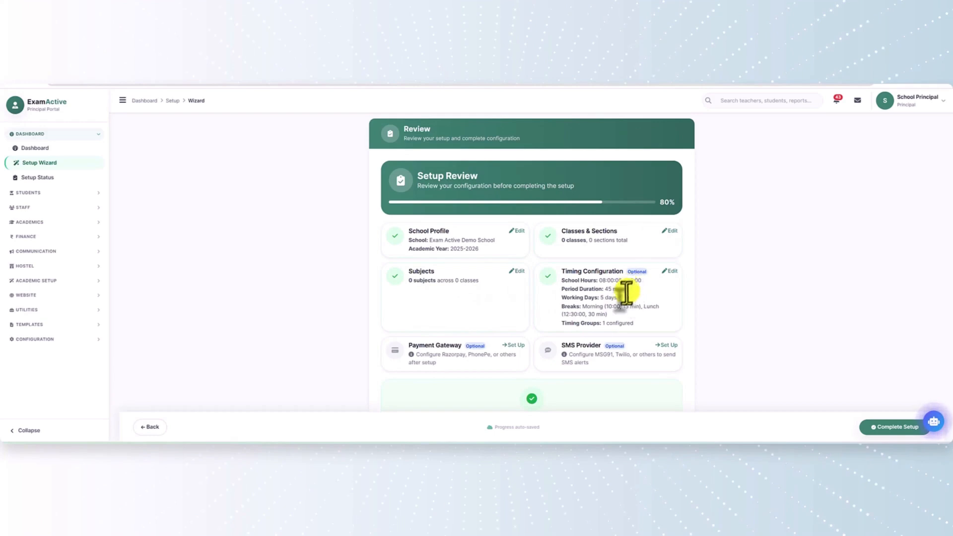
{"action": "scroll", "coordinate": [630, 311], "scroll_direction": "down", "scroll_amount": 2}
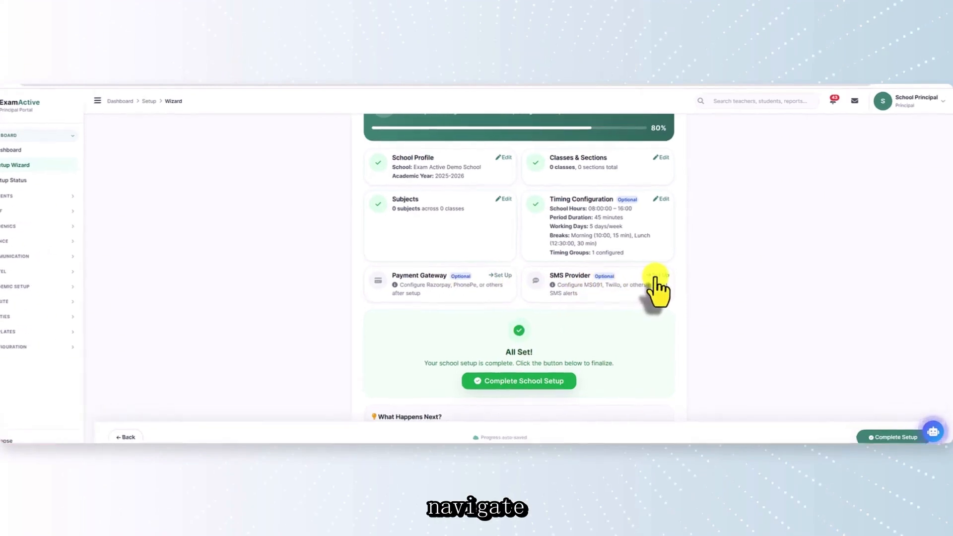
Open the SMS provider setup, choose MSG91 as provider in a new configuration and visit the MSG91 website
{"action": "left_click", "coordinate": [656, 276]}
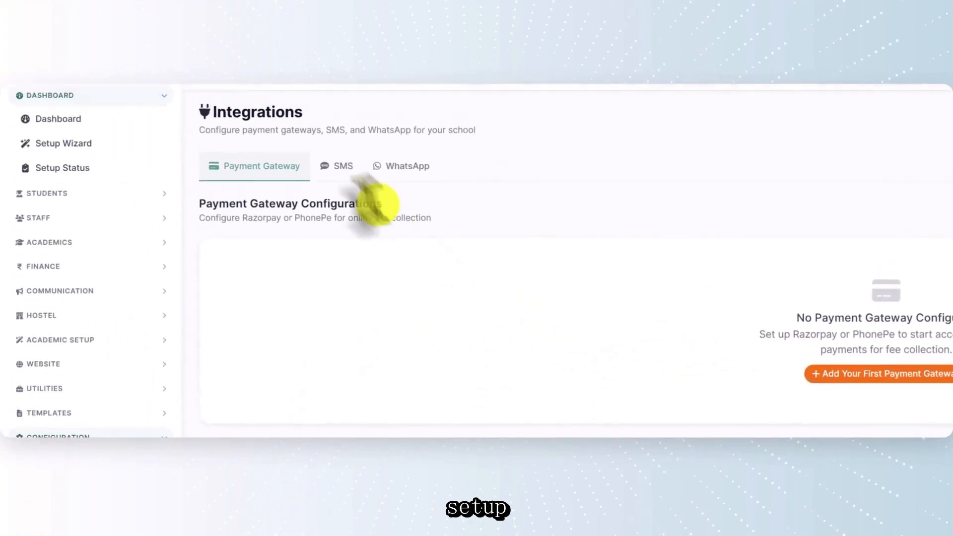
{"action": "left_click", "coordinate": [341, 167]}
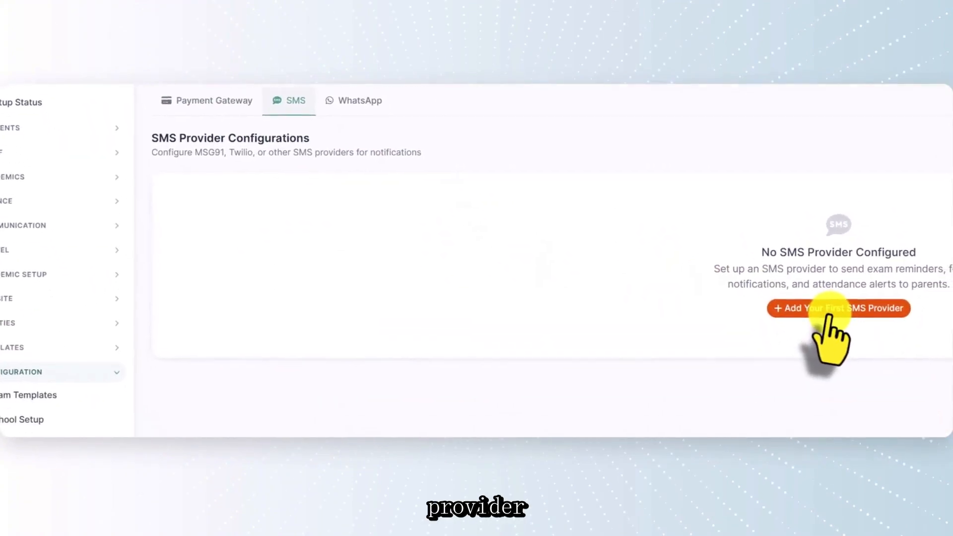
{"action": "left_click", "coordinate": [873, 417]}
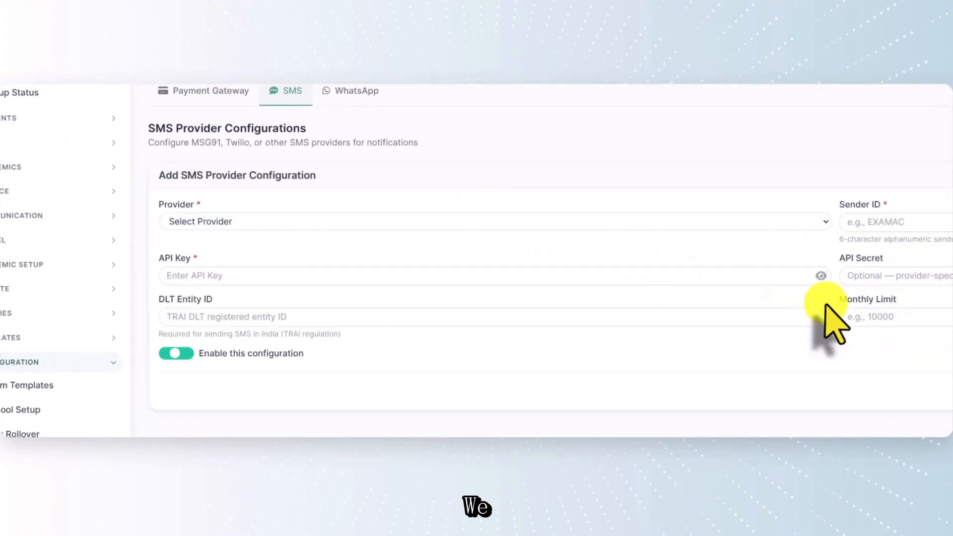
{"action": "left_click", "coordinate": [821, 222]}
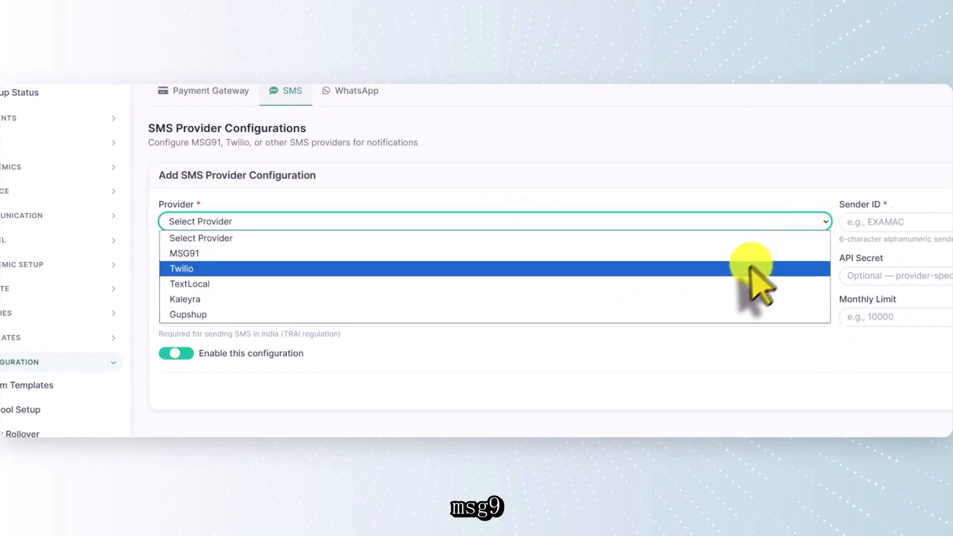
{"action": "left_click", "coordinate": [682, 253]}
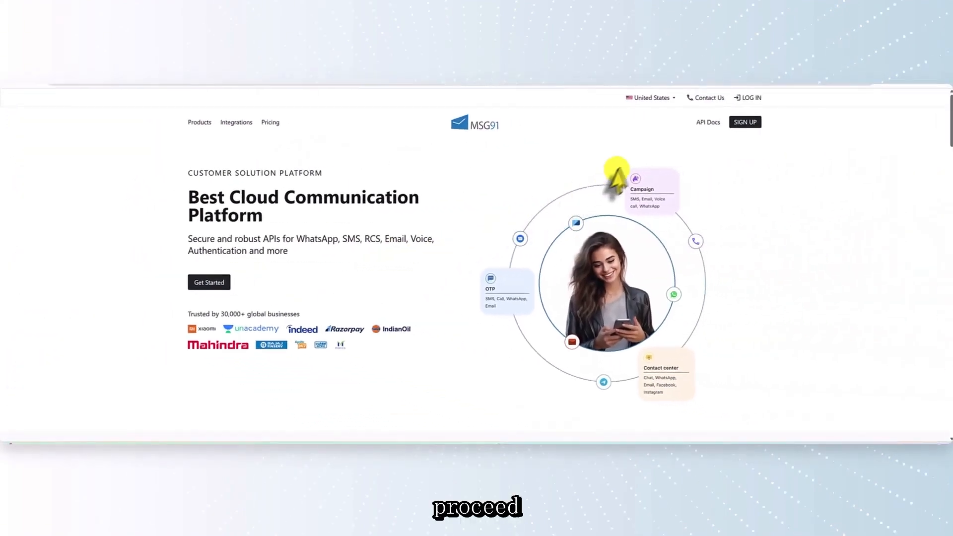
{"action": "left_click", "coordinate": [669, 99]}
{"action": "left_click", "coordinate": [656, 120]}
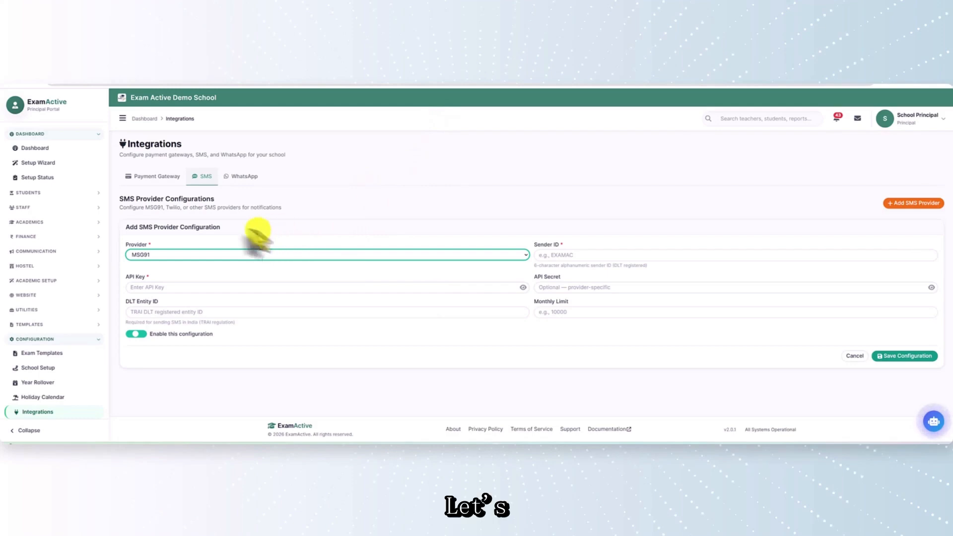
Open the payment gateway setup from the wizard's review, examine a new configuration's provider options and return to the review
{"action": "left_click", "coordinate": [50, 166]}
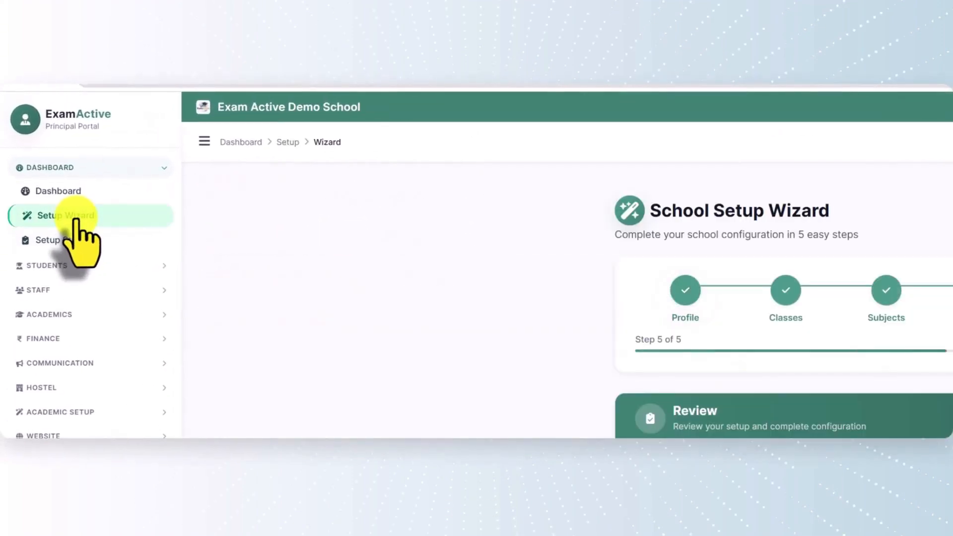
{"action": "scroll", "coordinate": [893, 430], "scroll_direction": "down", "scroll_amount": 8}
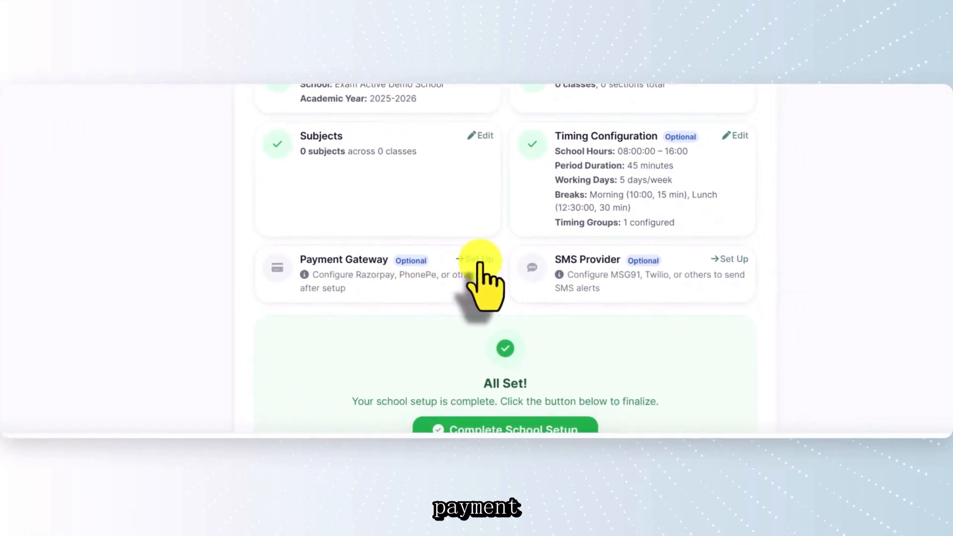
{"action": "left_click", "coordinate": [479, 260]}
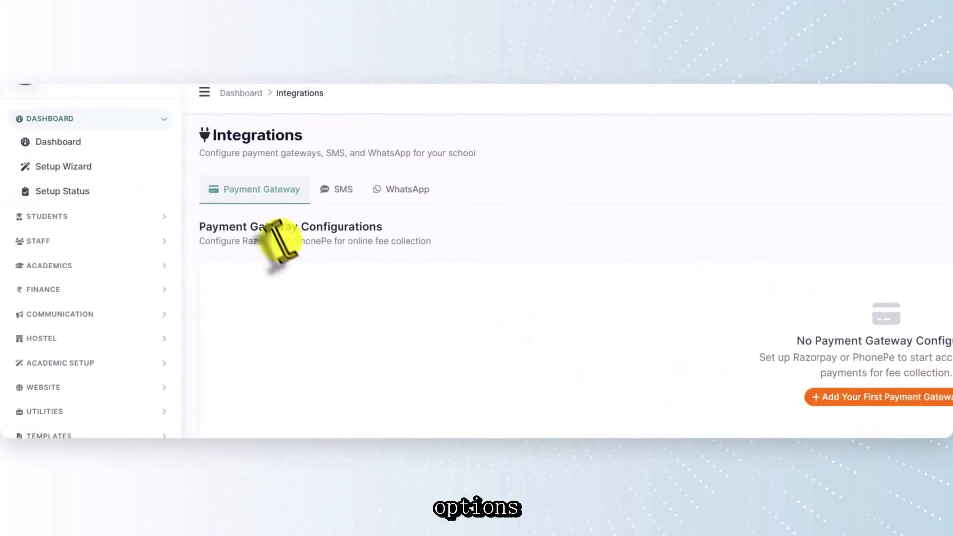
{"action": "left_click", "coordinate": [847, 396]}
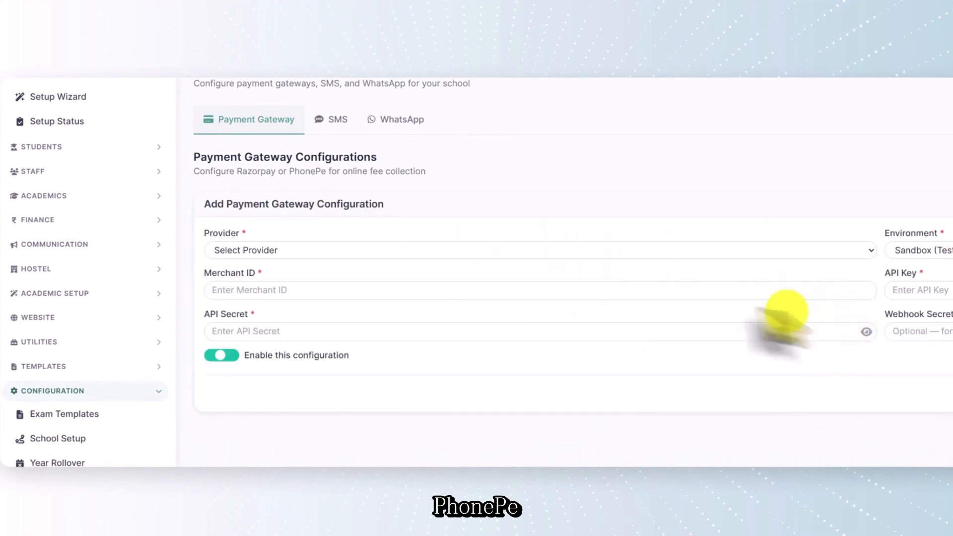
{"action": "left_click", "coordinate": [426, 250]}
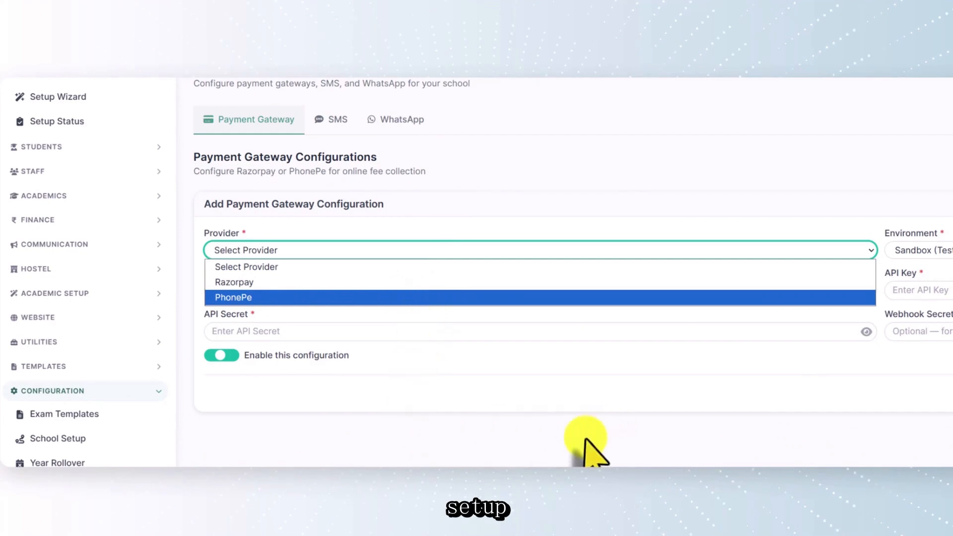
{"action": "left_click", "coordinate": [780, 143]}
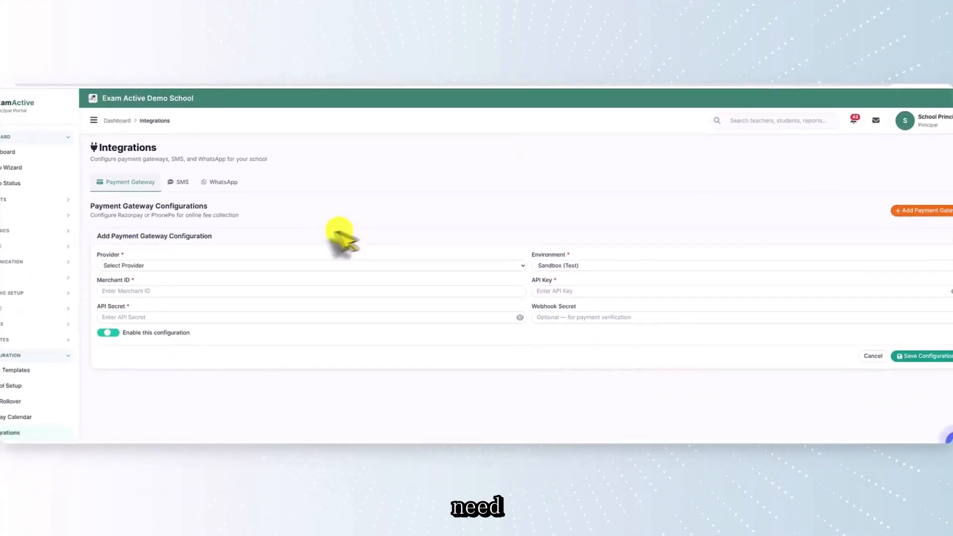
{"action": "left_click", "coordinate": [38, 162]}
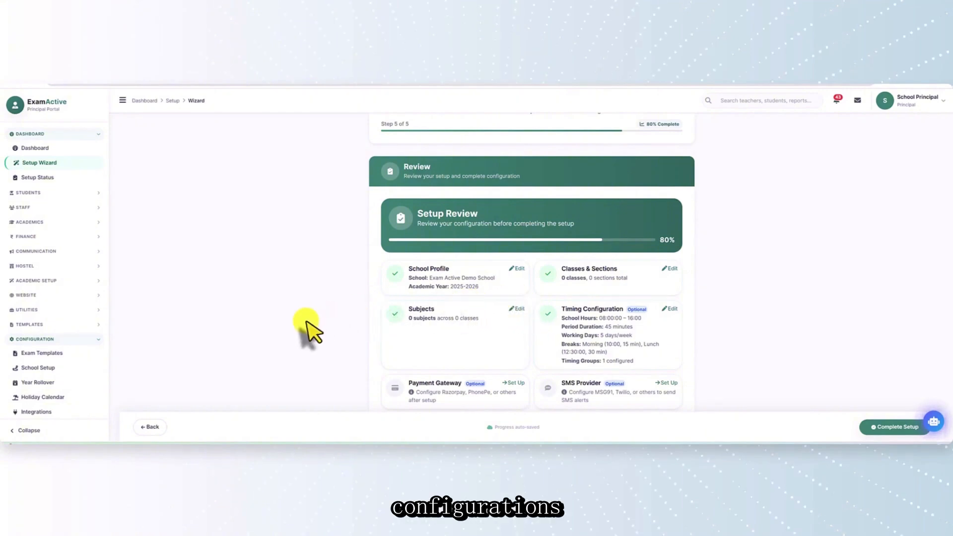
{"action": "scroll", "coordinate": [307, 329], "scroll_direction": "down", "scroll_amount": 1}
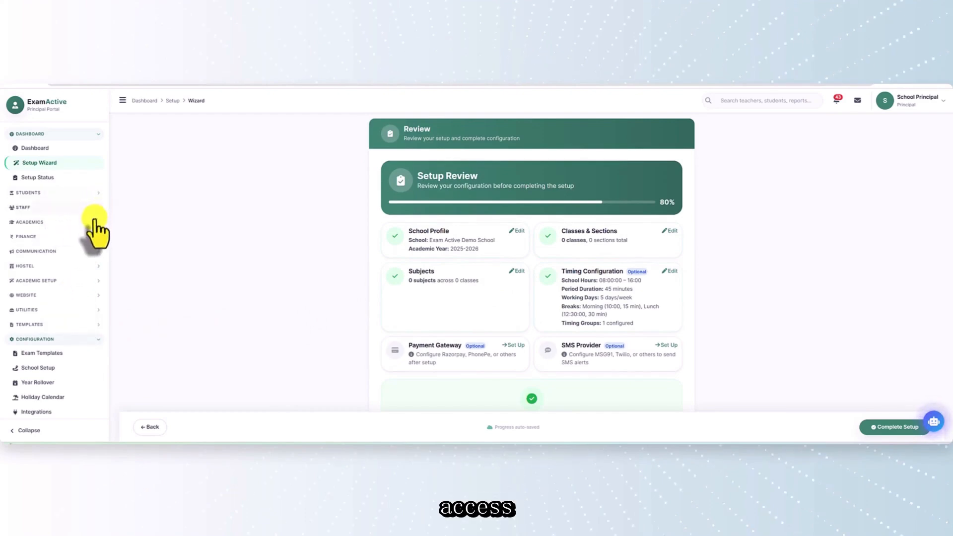
Display the timetable of Class 10, Section A in the Timetable Scheduler
{"action": "left_click", "coordinate": [158, 290]}
{"action": "left_click", "coordinate": [102, 287]}
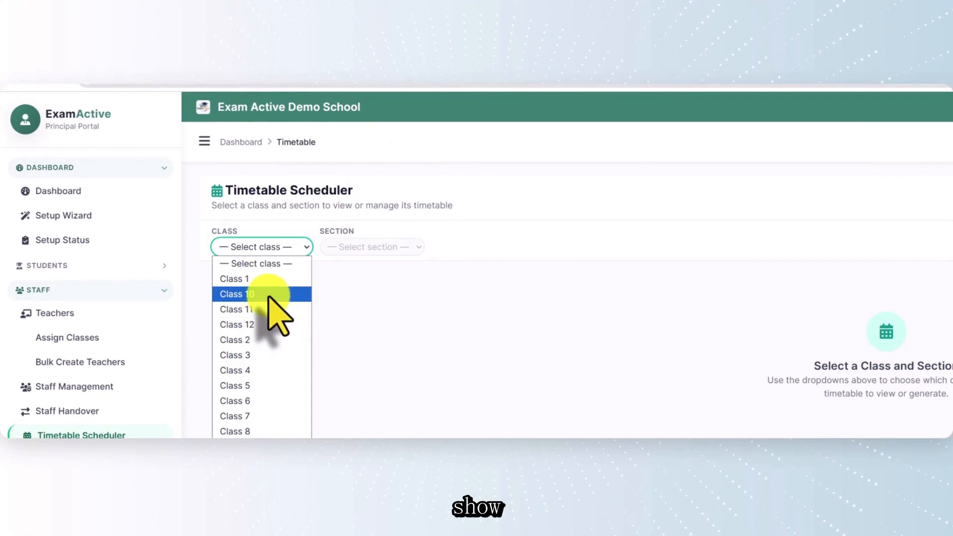
{"action": "left_click", "coordinate": [267, 296]}
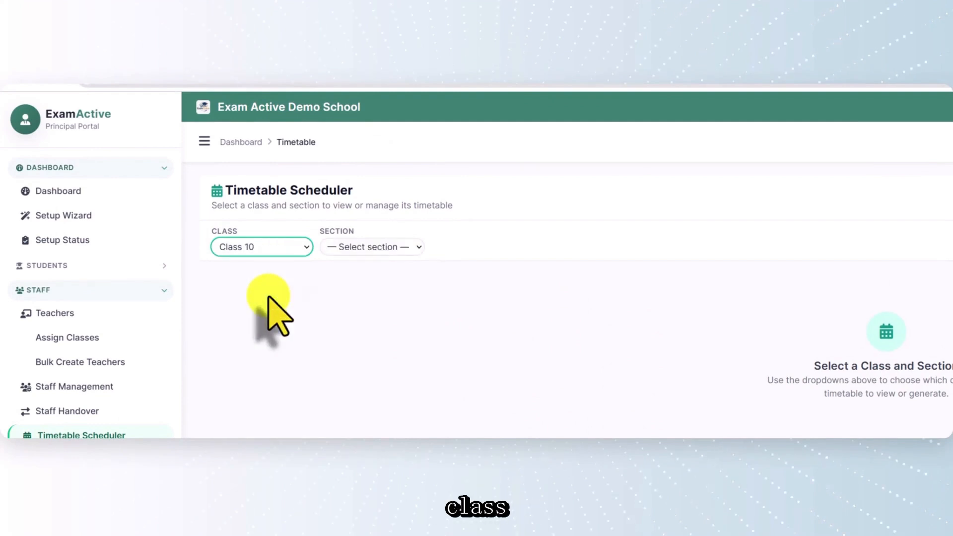
{"action": "left_click", "coordinate": [396, 245]}
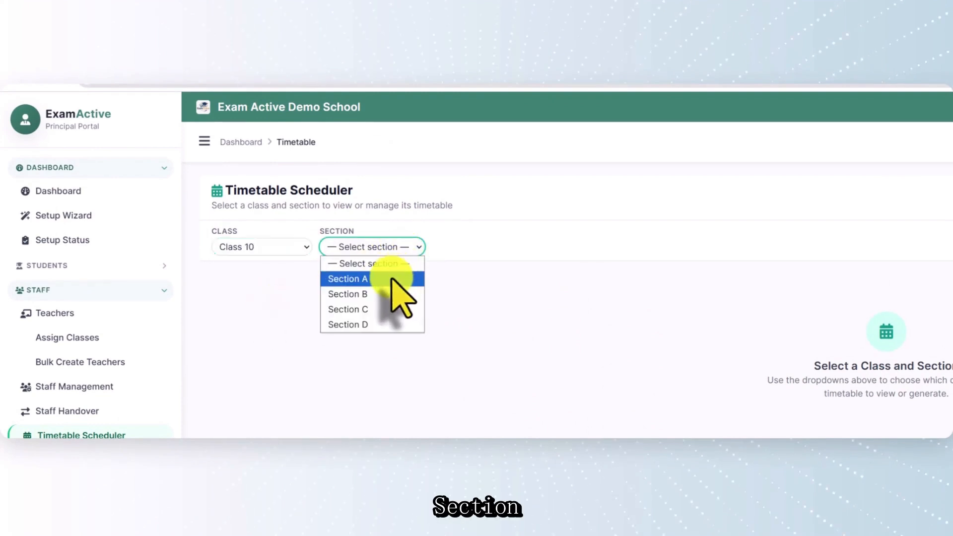
{"action": "left_click", "coordinate": [390, 278]}
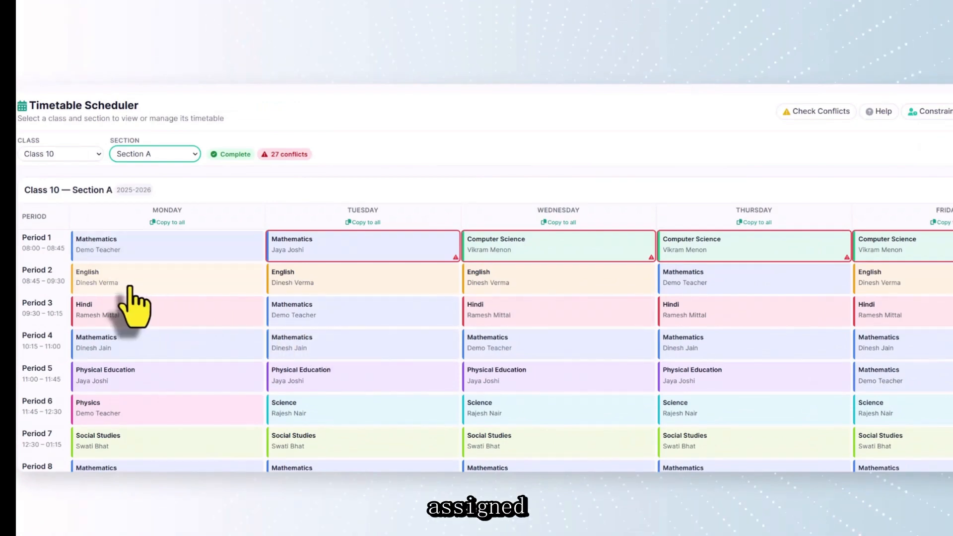
Try Chemistry and Biology as the subject of Monday's Period 2, check teacher availability for each, and discard the edit
{"action": "left_click", "coordinate": [124, 284]}
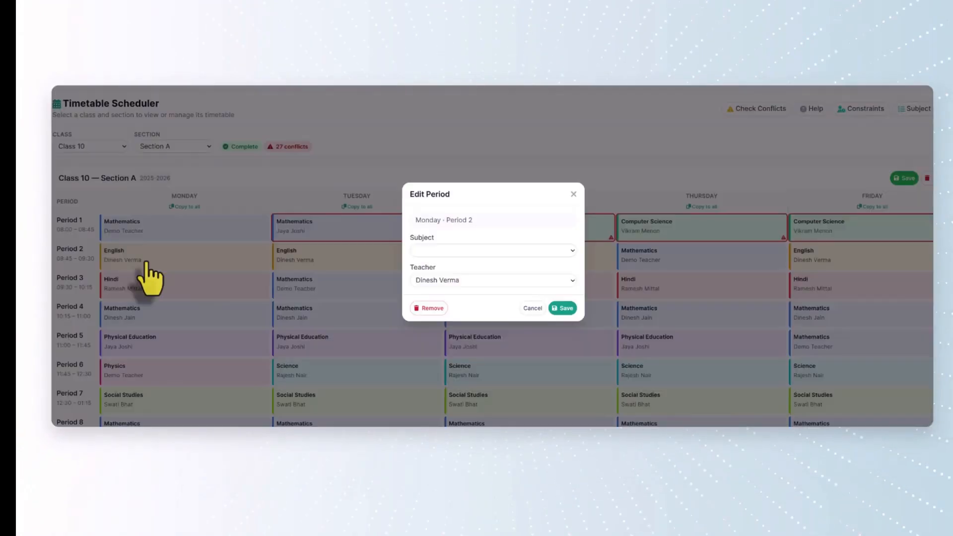
{"action": "left_click", "coordinate": [455, 251]}
{"action": "left_click", "coordinate": [455, 287]}
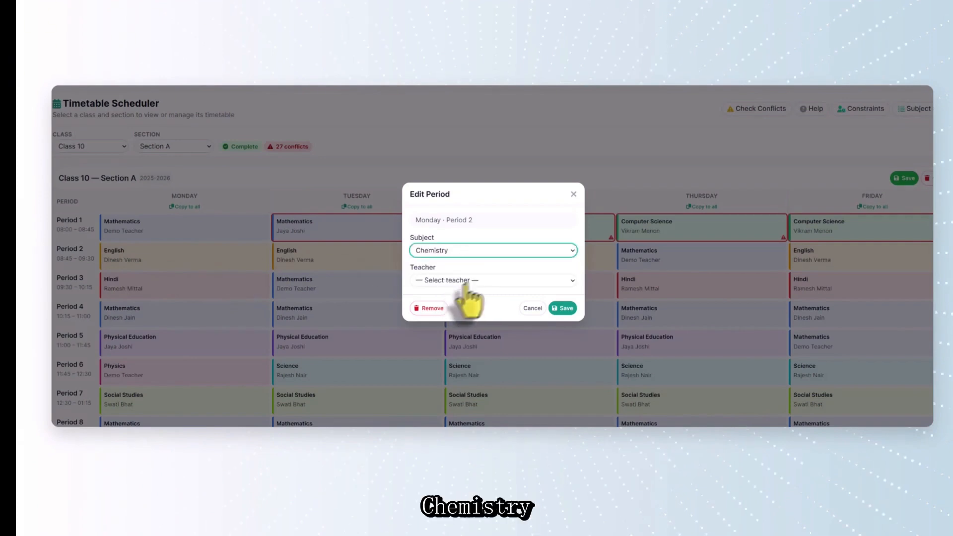
{"action": "left_click", "coordinate": [461, 281]}
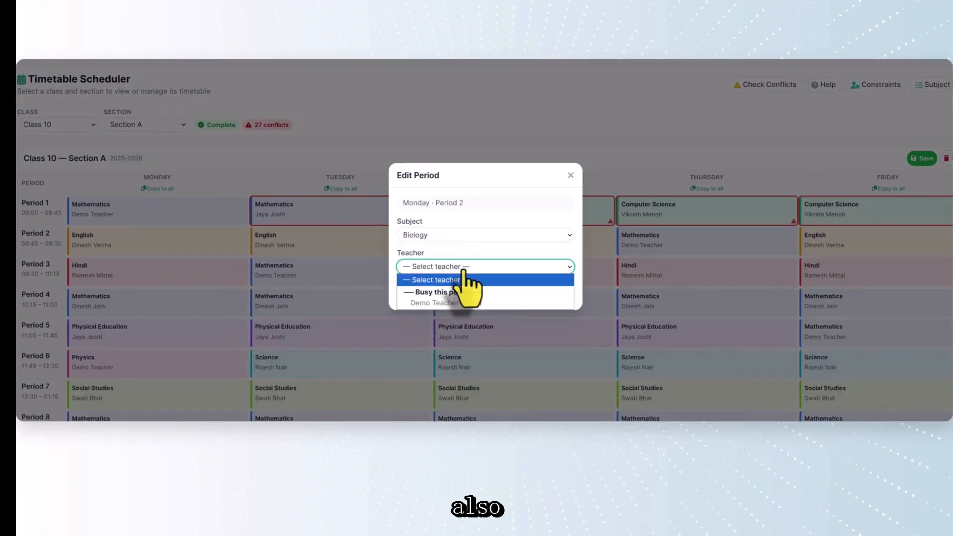
{"action": "left_click", "coordinate": [464, 271]}
{"action": "left_click", "coordinate": [463, 238]}
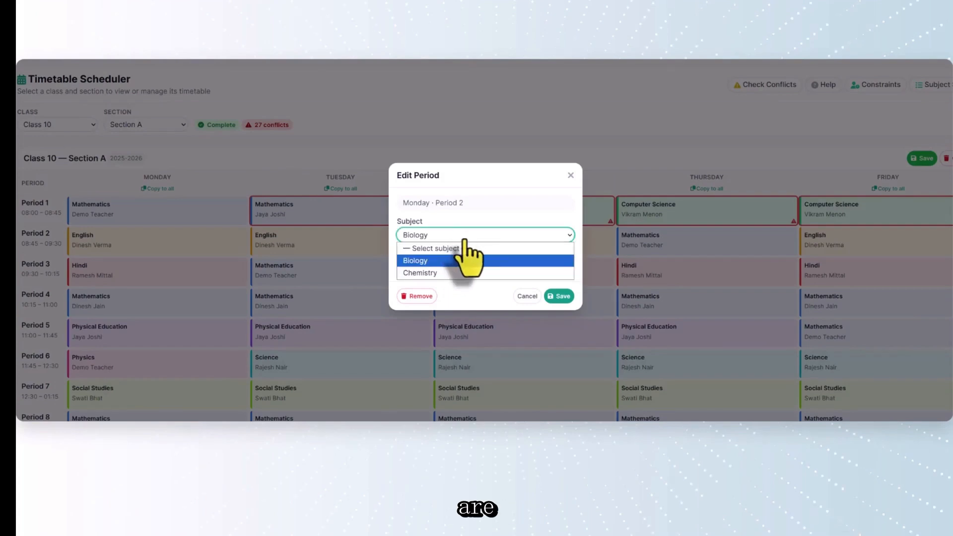
{"action": "left_click", "coordinate": [463, 240]}
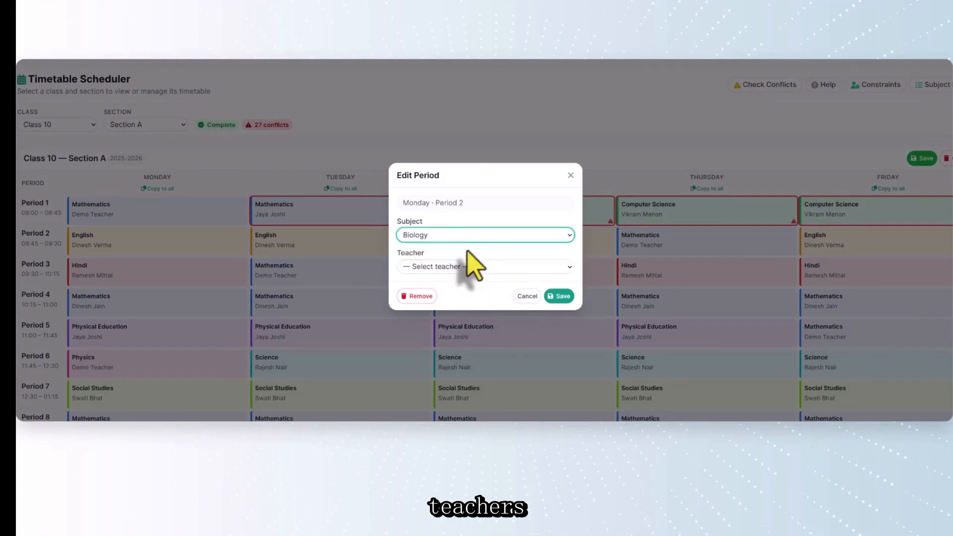
{"action": "left_click", "coordinate": [456, 267]}
{"action": "left_click", "coordinate": [453, 235]}
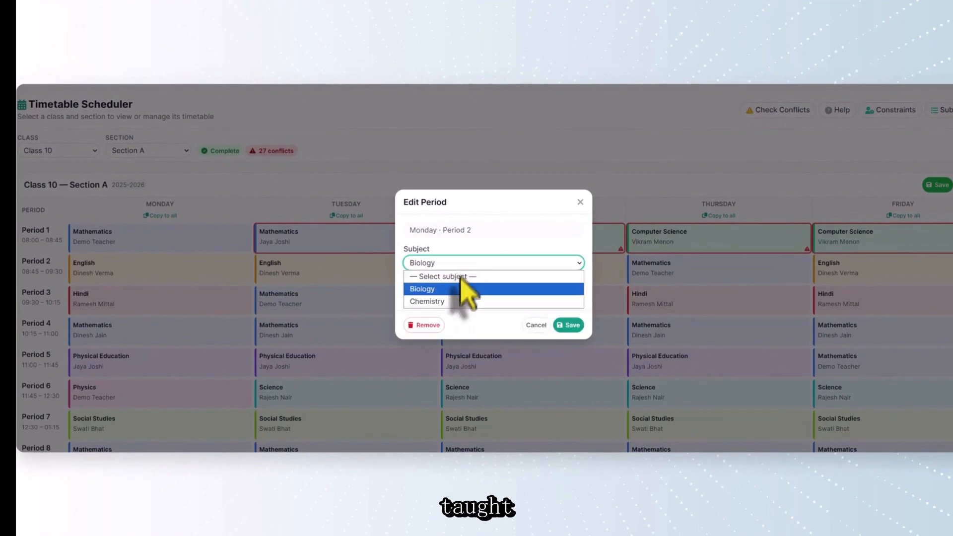
{"action": "left_click", "coordinate": [459, 301]}
{"action": "left_click", "coordinate": [452, 296]}
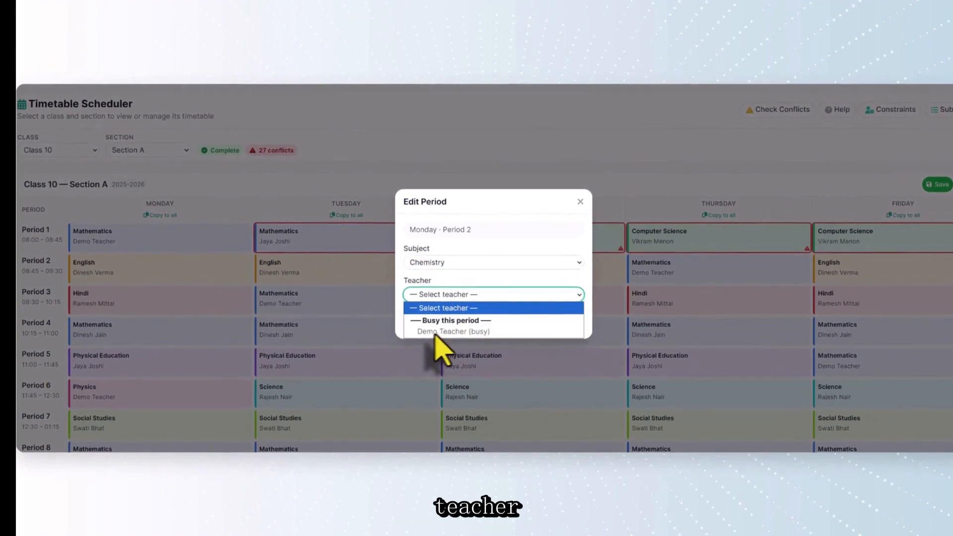
{"action": "left_click", "coordinate": [494, 253]}
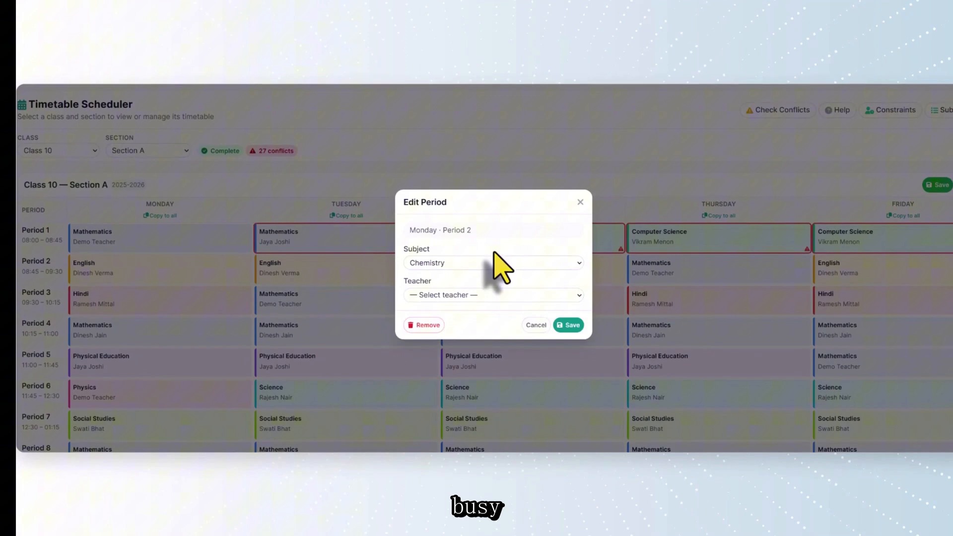
{"action": "left_click", "coordinate": [534, 325]}
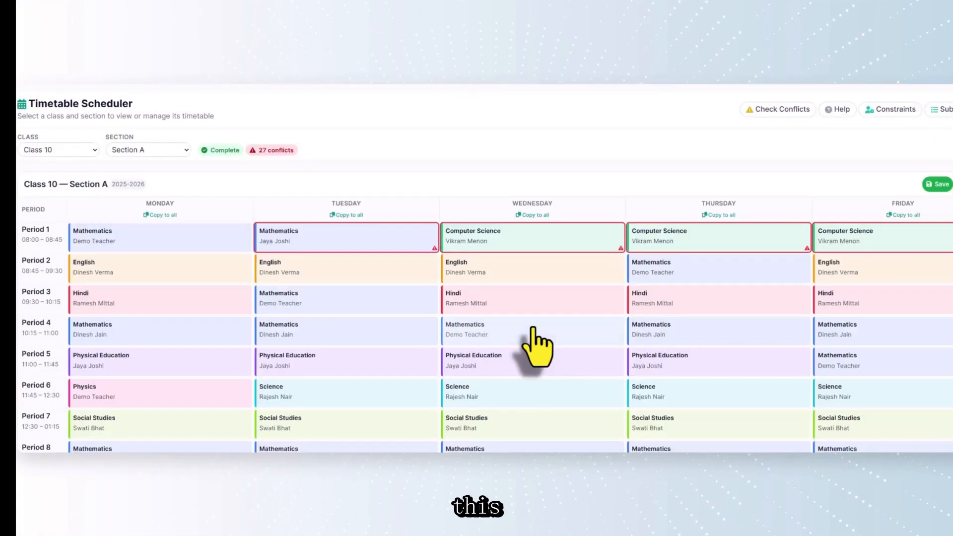
Try Biology as the subject of Wednesday's Period 5, check its teacher options and close the edit without saving
{"action": "left_click", "coordinate": [480, 369]}
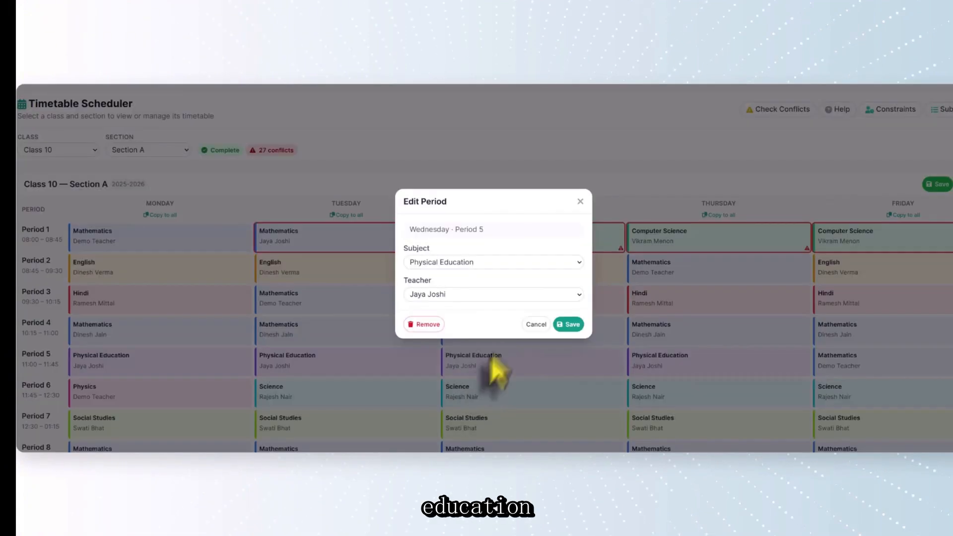
{"action": "left_click", "coordinate": [490, 263]}
{"action": "key", "text": "Return"}
{"action": "left_click", "coordinate": [483, 295]}
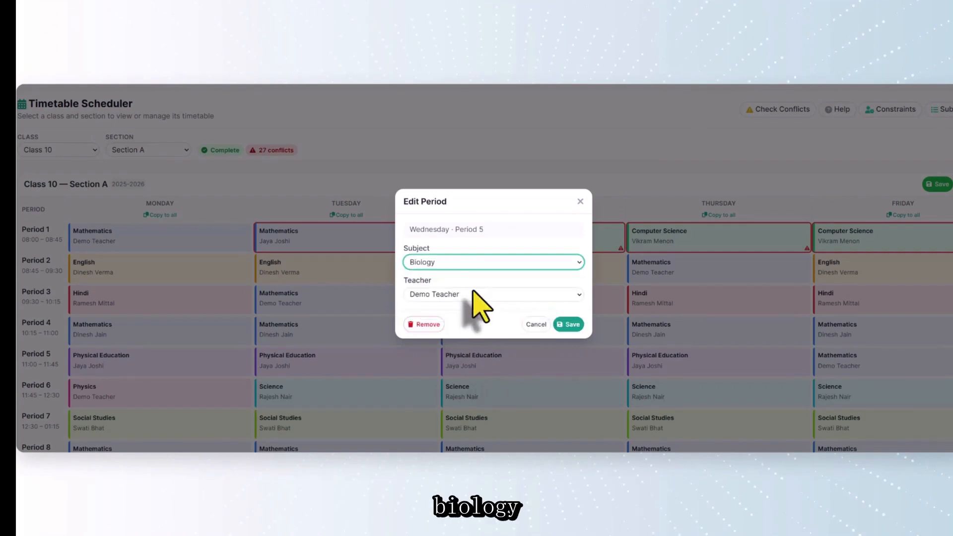
{"action": "left_click", "coordinate": [466, 294]}
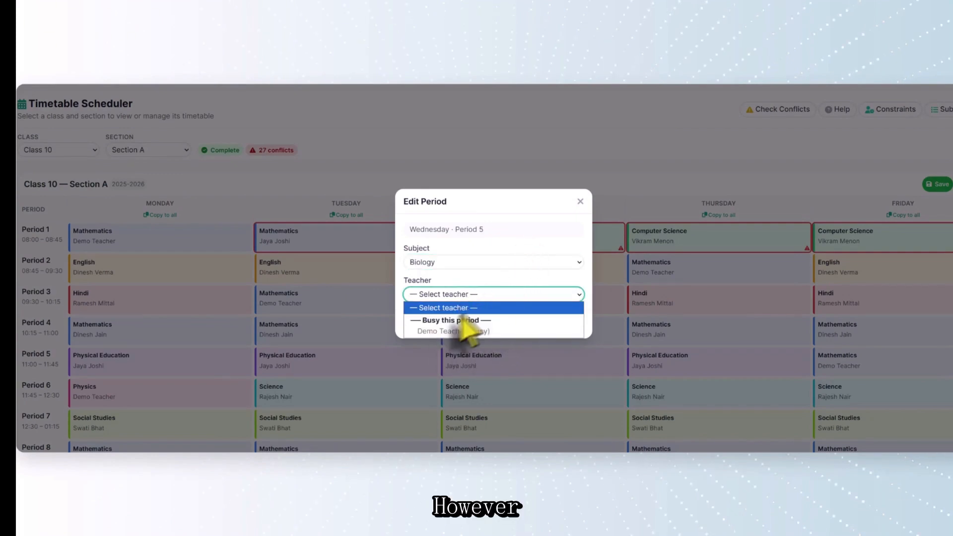
{"action": "left_click", "coordinate": [580, 200]}
{"action": "left_click", "coordinate": [580, 201]}
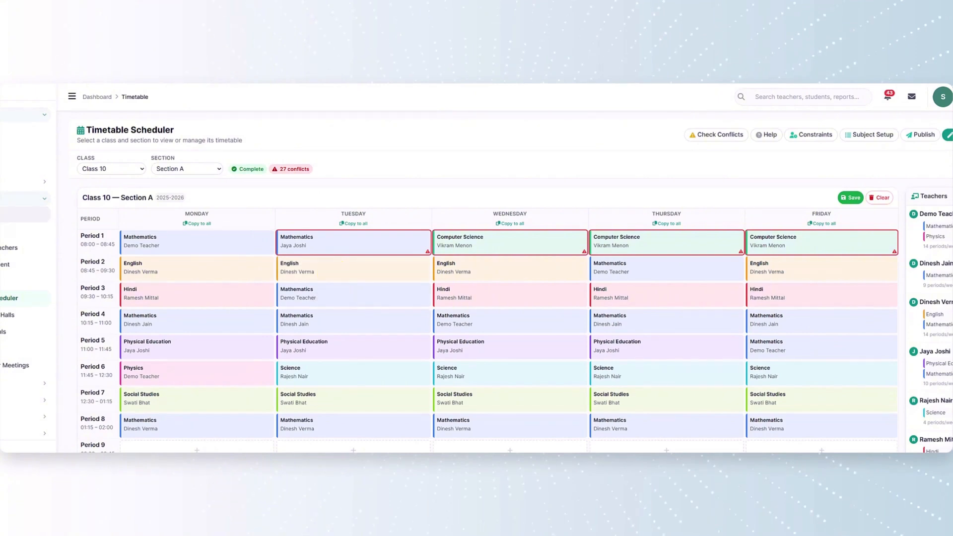
Open the Teachers list and go to the manual bulk creation of teachers
{"action": "left_click", "coordinate": [10, 215]}
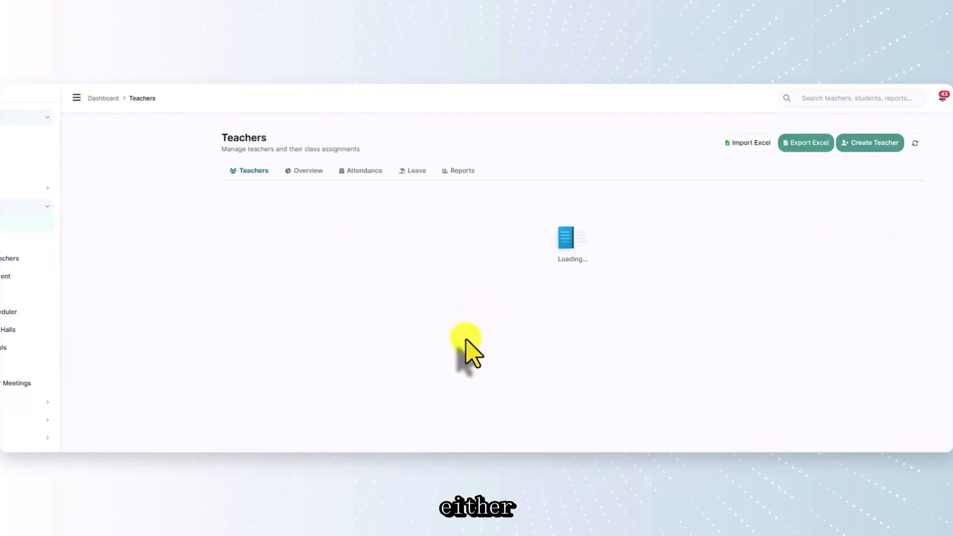
{"action": "right_click", "coordinate": [763, 201]}
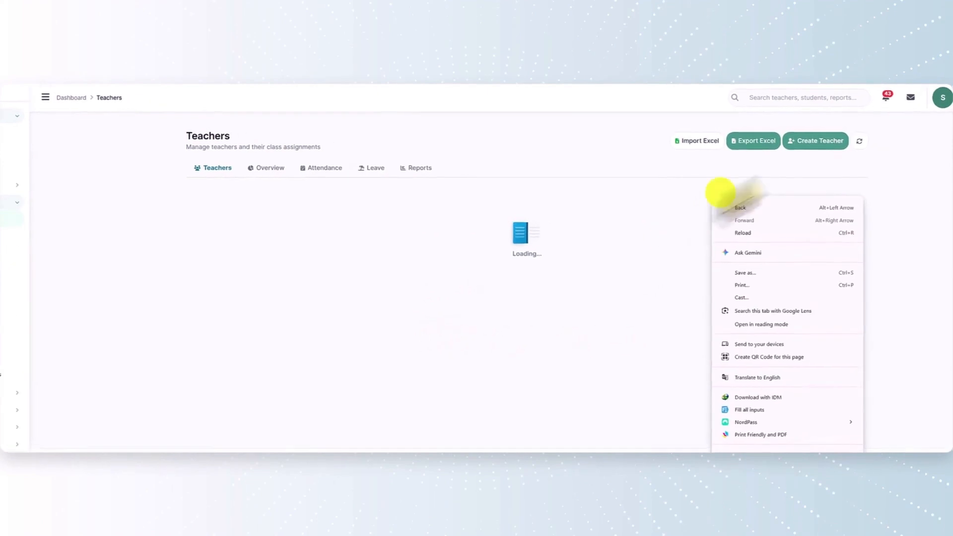
{"action": "left_click", "coordinate": [672, 200]}
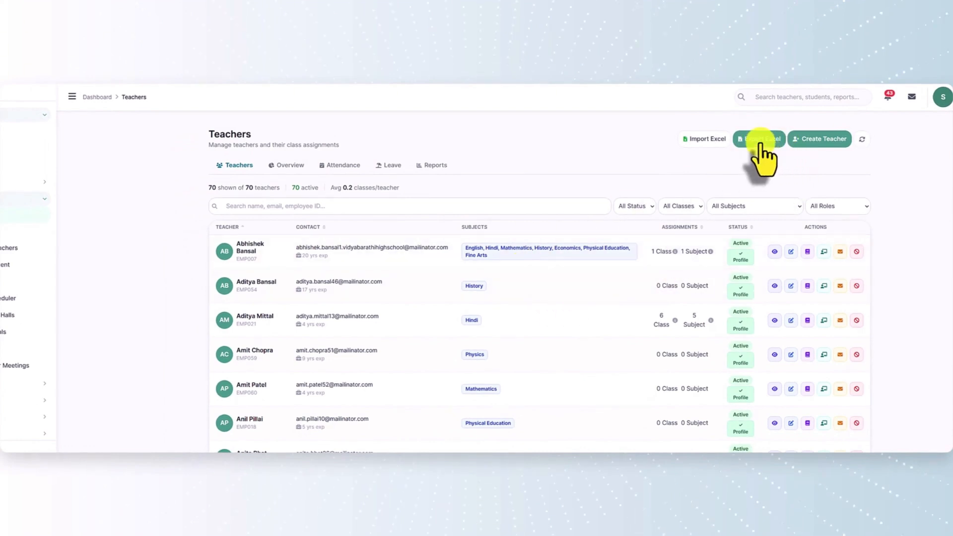
{"action": "left_click", "coordinate": [817, 145]}
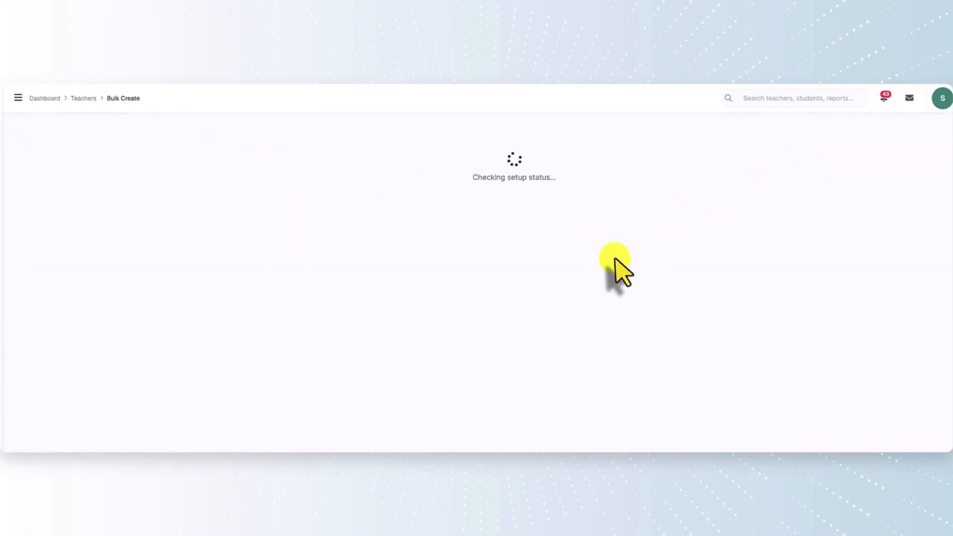
Enter the first teacher with first name Teacher1 and last name Lastname, and fill in the email and phone number
{"action": "type", "text": "Teacher1"}
{"action": "left_click", "coordinate": [390, 263]}
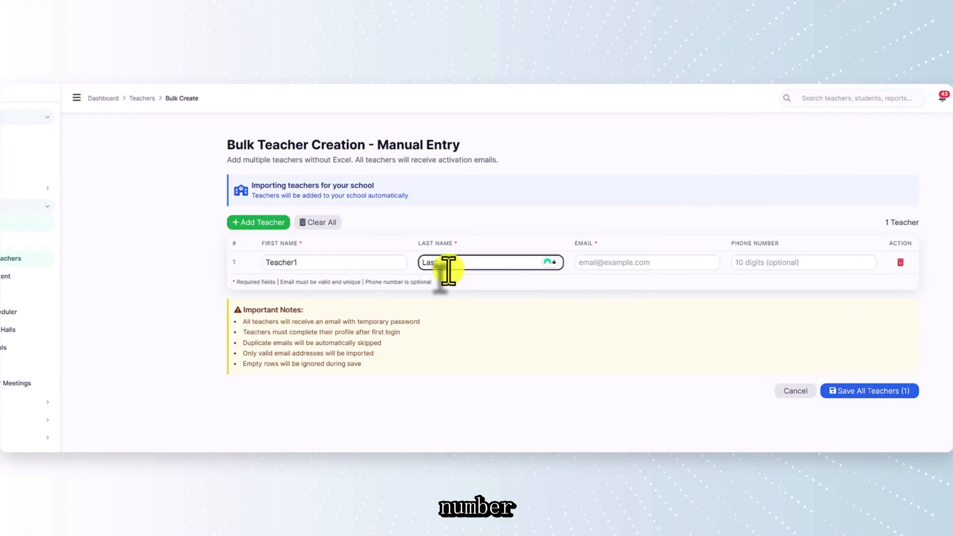
{"action": "type", "text": "Lastname"}
{"action": "left_click", "coordinate": [591, 264]}
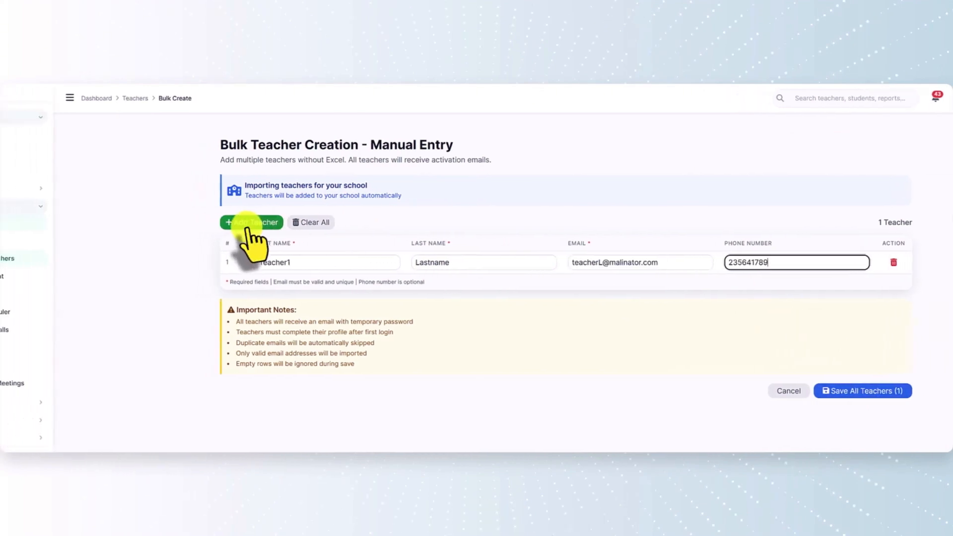
Add a second teacher row and correct the first teacher's phone number to 10 digits
{"action": "left_click", "coordinate": [255, 223]}
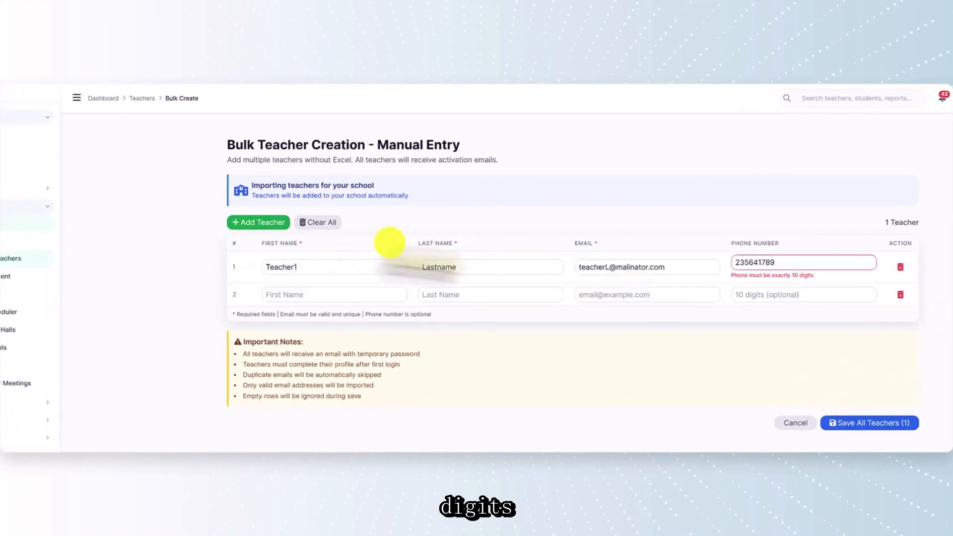
{"action": "left_click", "coordinate": [785, 265]}
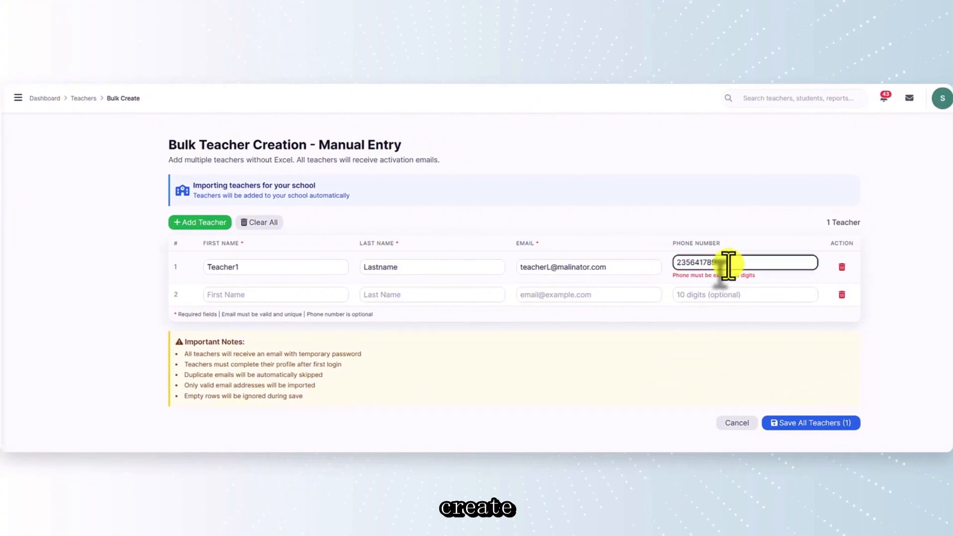
{"action": "left_click", "coordinate": [737, 346]}
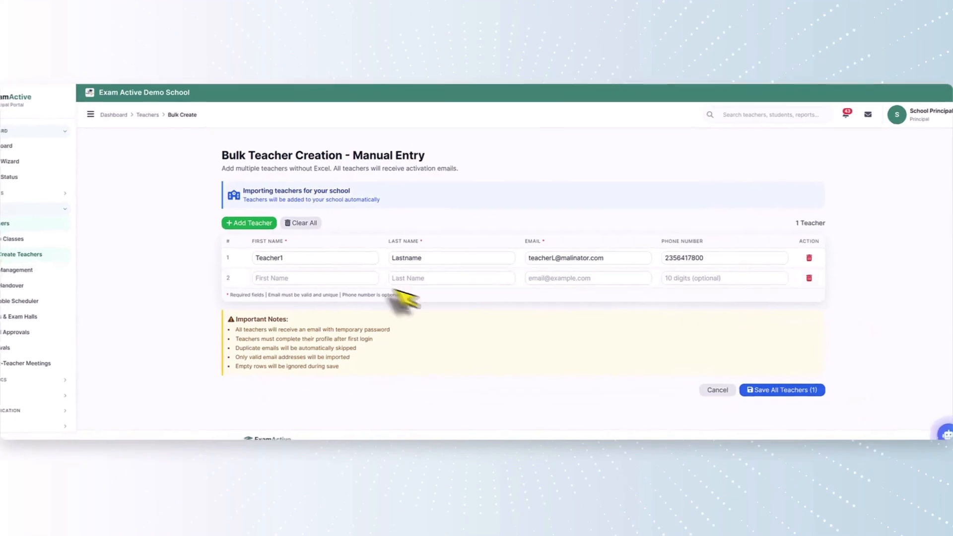
{"action": "left_click", "coordinate": [298, 285]}
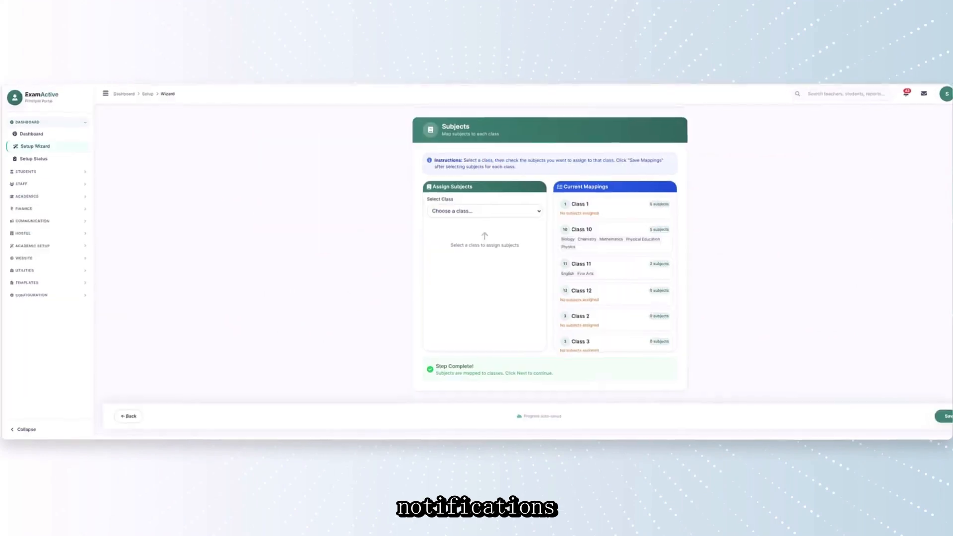
In the Mailpit inbox, open the "Your ExamActive Account is Ready" email, select the temporary password and follow the email's login link
{"action": "left_click", "coordinate": [51, 84]}
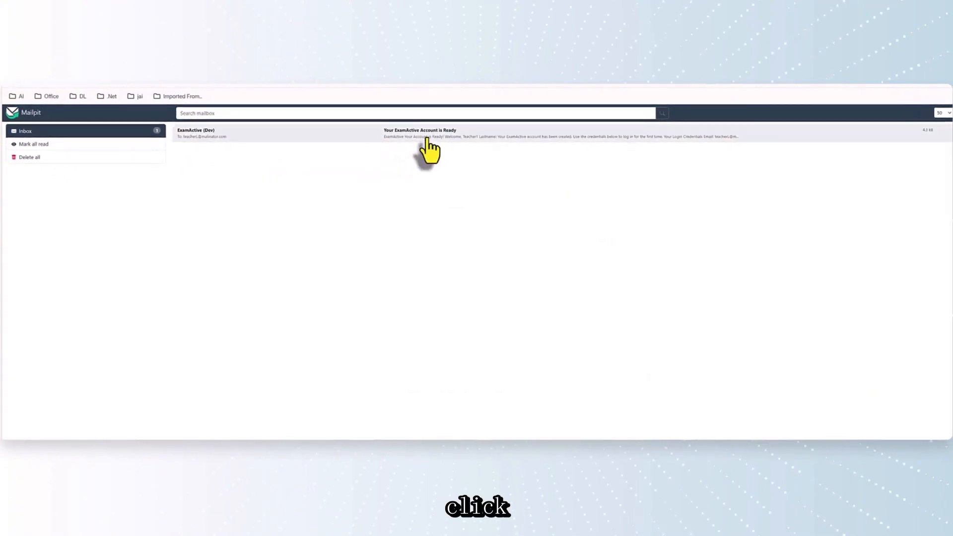
{"action": "left_click", "coordinate": [428, 149]}
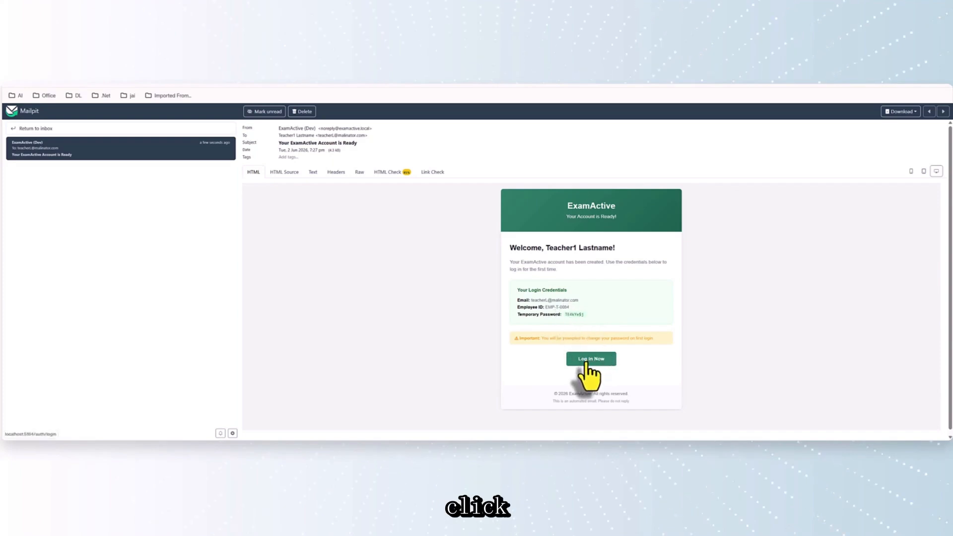
{"action": "left_click_drag", "start_coordinate": [564, 314], "coordinate": [588, 315]}
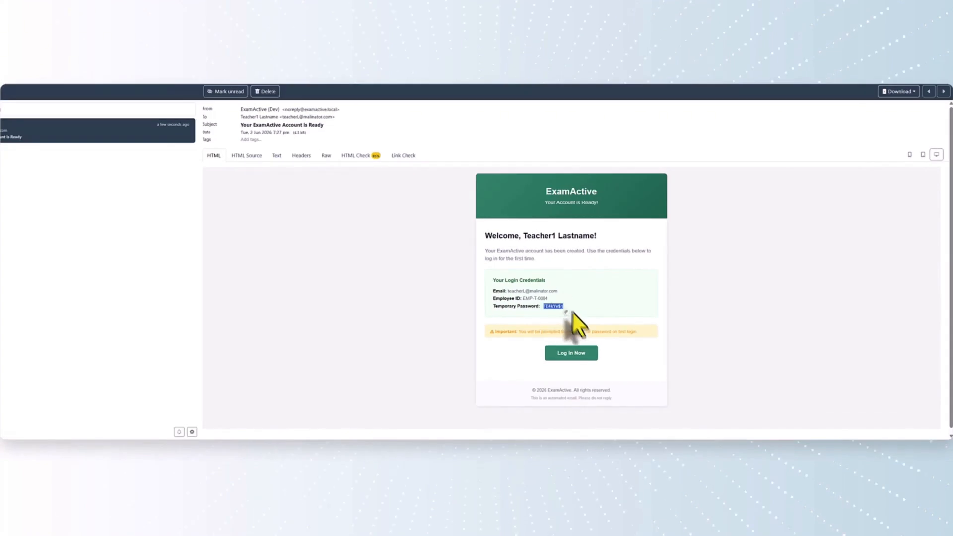
{"action": "left_click", "coordinate": [570, 354]}
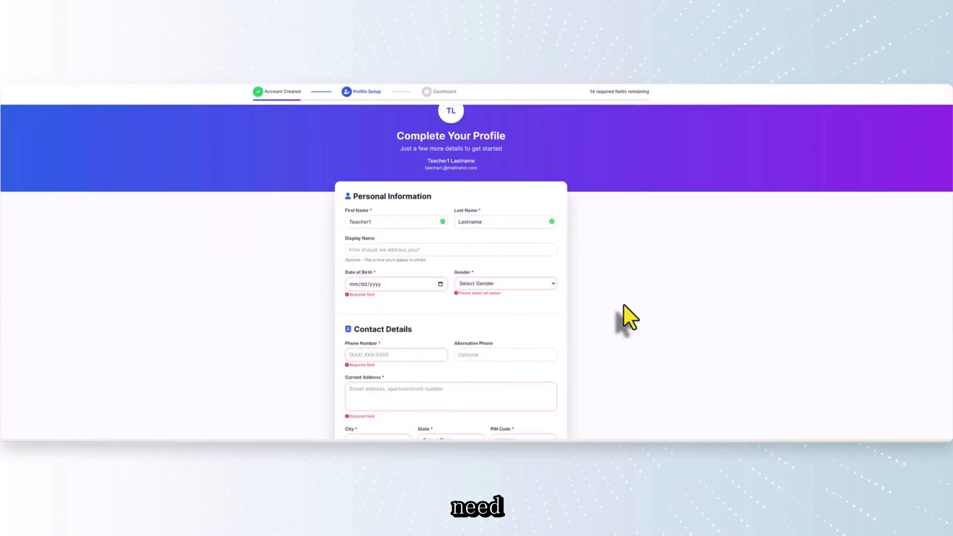
In the teacher's profile setup, fill in the date of birth and set the gender to Female
{"action": "scroll", "coordinate": [623, 304], "scroll_direction": "down", "scroll_amount": 1}
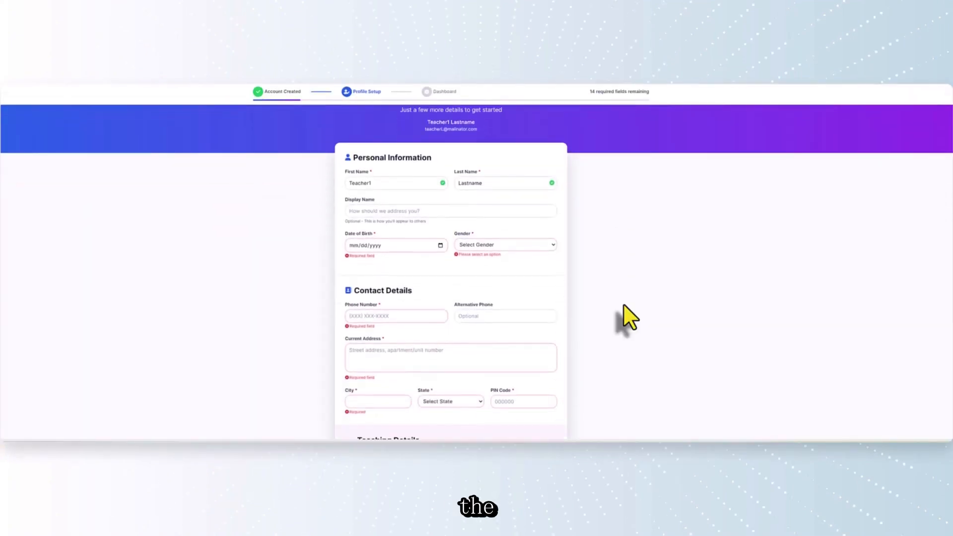
{"action": "left_click", "coordinate": [440, 244]}
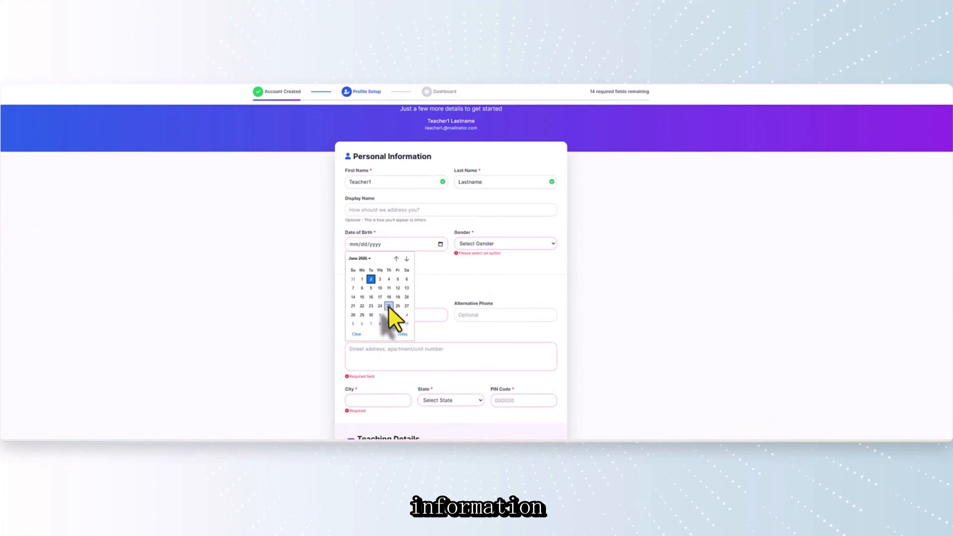
{"action": "left_click", "coordinate": [396, 258]}
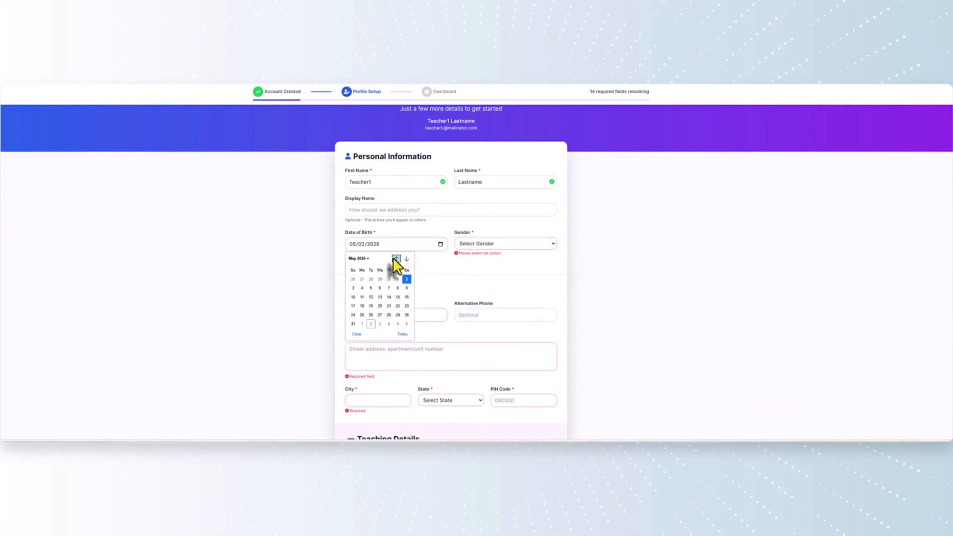
{"action": "left_click", "coordinate": [396, 259]}
{"action": "left_click", "coordinate": [358, 258]}
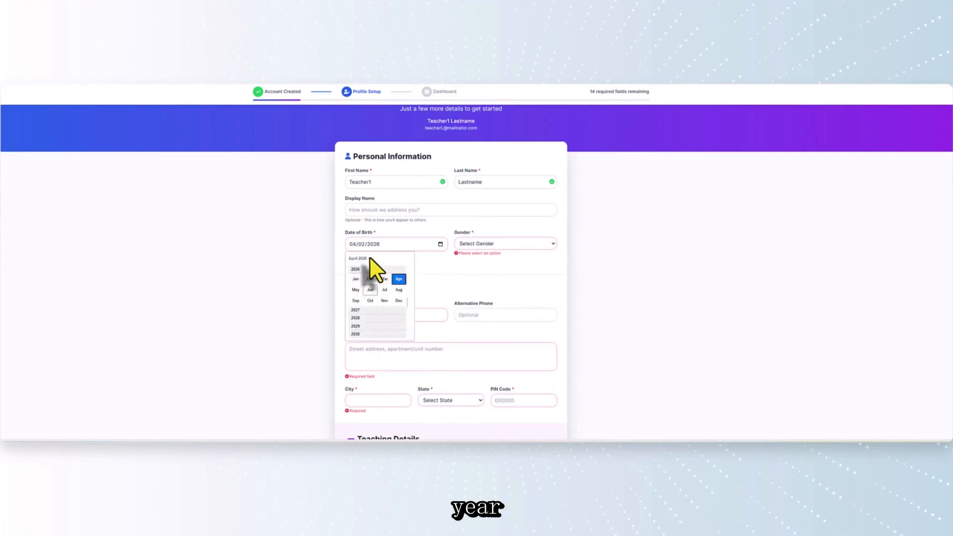
{"action": "left_click", "coordinate": [369, 258]}
{"action": "left_click", "coordinate": [369, 258]}
{"action": "scroll", "coordinate": [379, 298], "scroll_direction": "up", "scroll_amount": 1}
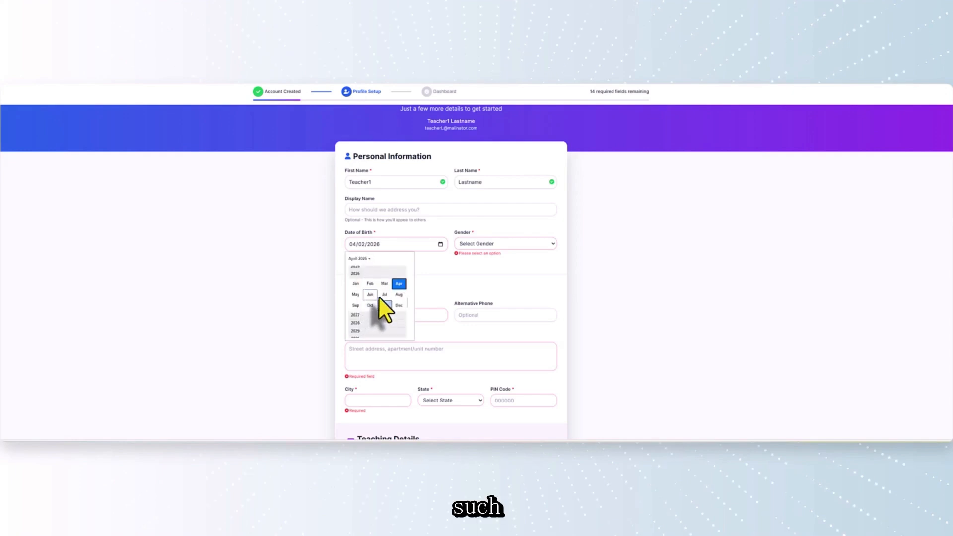
{"action": "scroll", "coordinate": [378, 293], "scroll_direction": "up", "scroll_amount": 4}
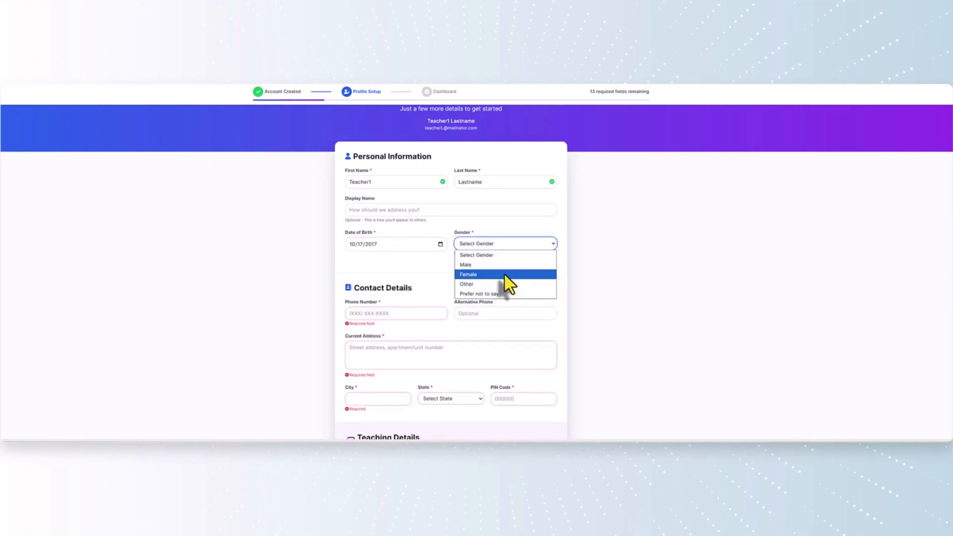
{"action": "left_click", "coordinate": [504, 273]}
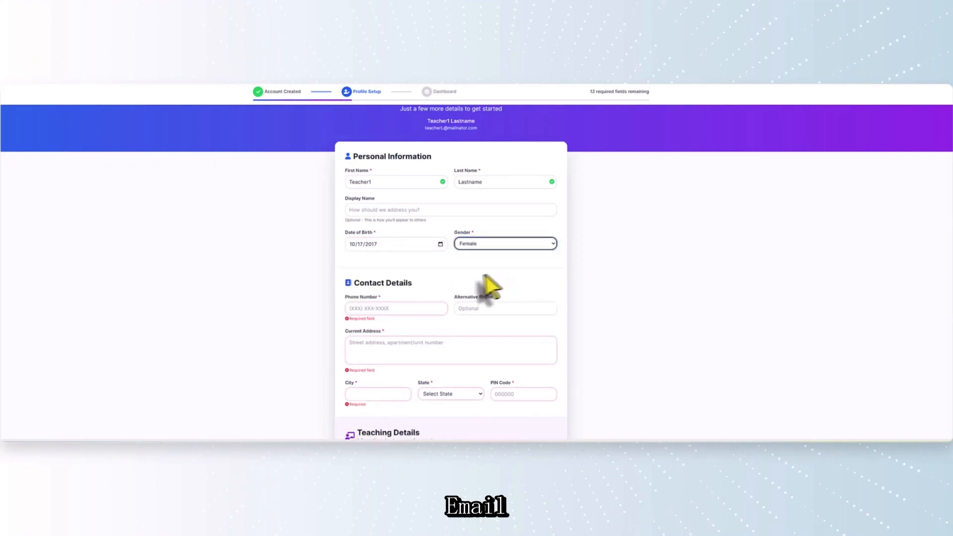
Fill in the contact details with the teacher's phone number, city, state, postal PIN code and current address
{"action": "left_click", "coordinate": [393, 309]}
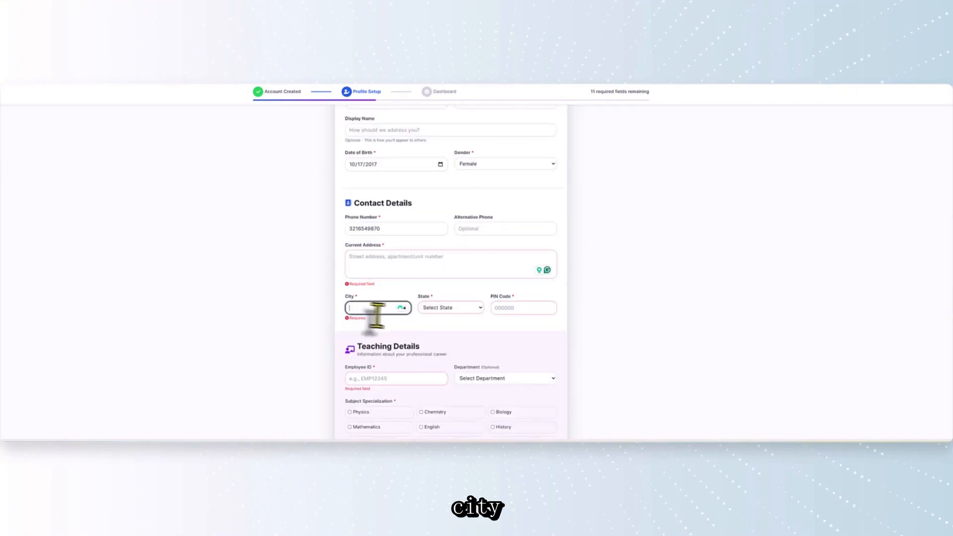
{"action": "left_click", "coordinate": [433, 309]}
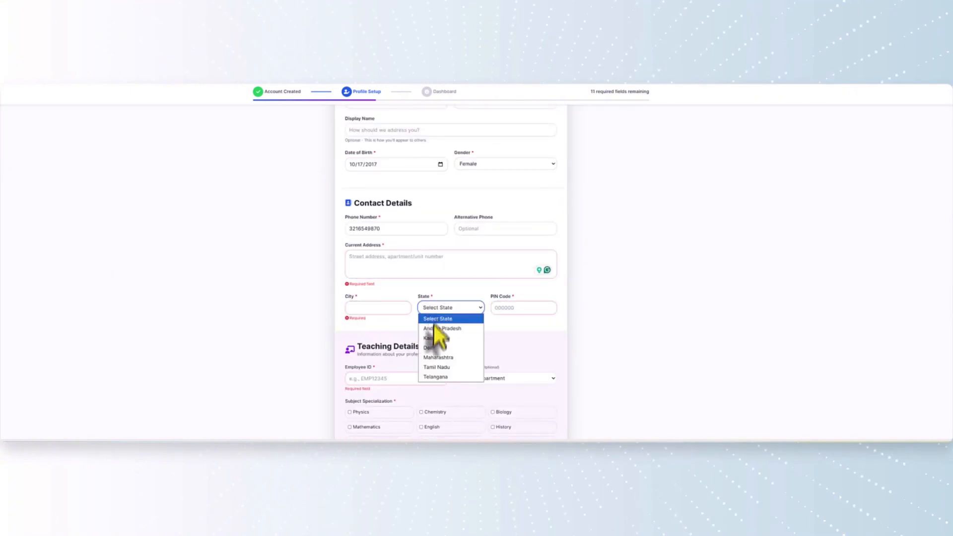
{"action": "left_click", "coordinate": [434, 376]}
{"action": "left_click", "coordinate": [507, 307]}
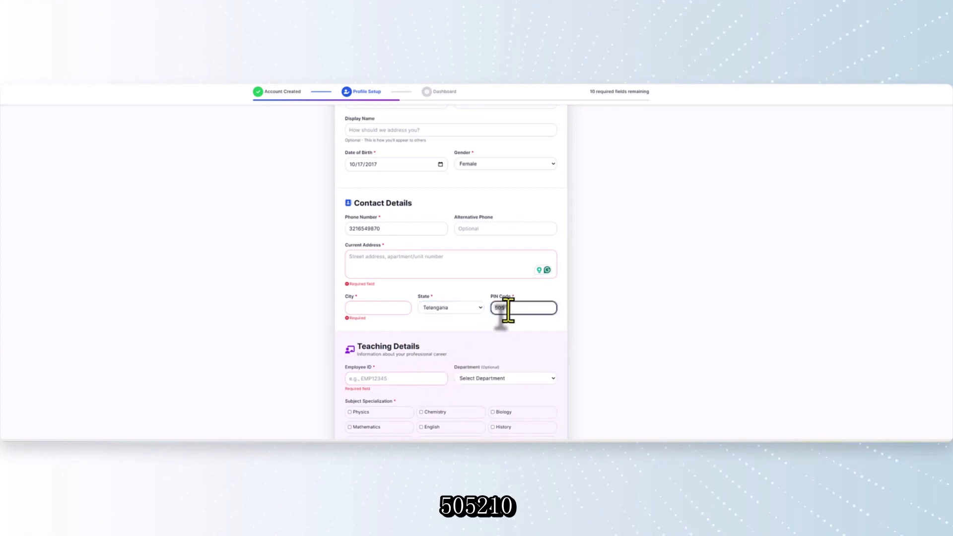
{"action": "type", "text": "505210"}
{"action": "left_click", "coordinate": [389, 263]}
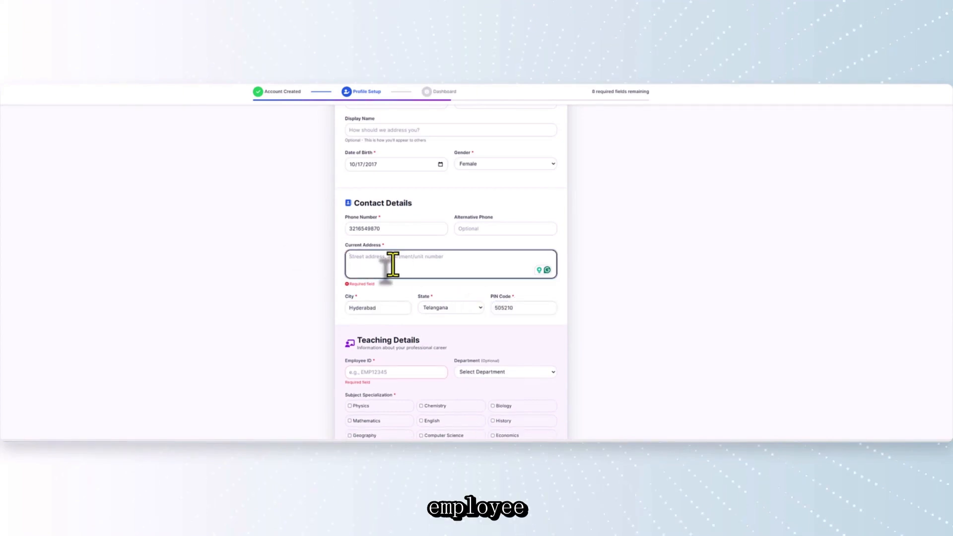
{"action": "type", "text": "Manikonda"}
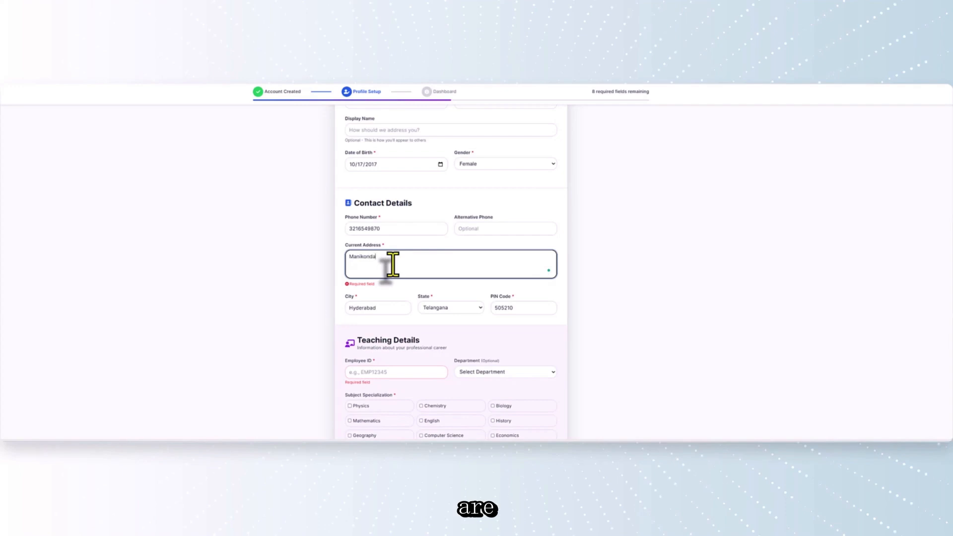
{"action": "left_click", "coordinate": [449, 345]}
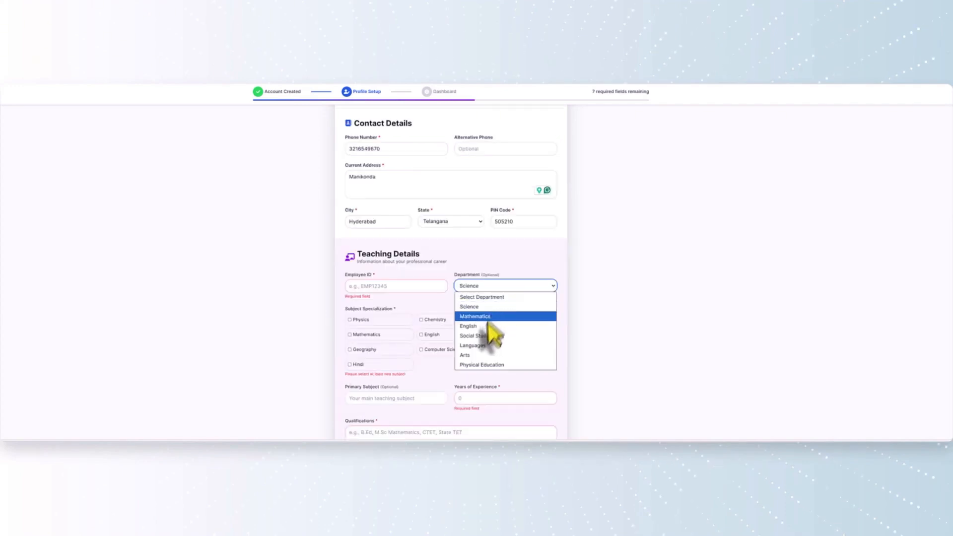
Set the department to Science and choose Physics, Biology, English, Mathematics, Economics and Hindi as subject specializations
{"action": "left_click", "coordinate": [486, 307]}
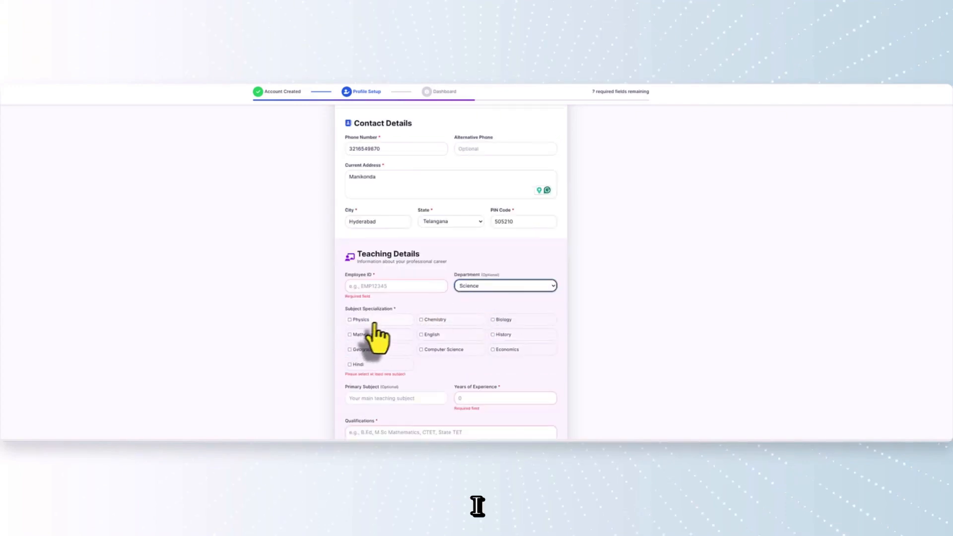
{"action": "left_click", "coordinate": [350, 320]}
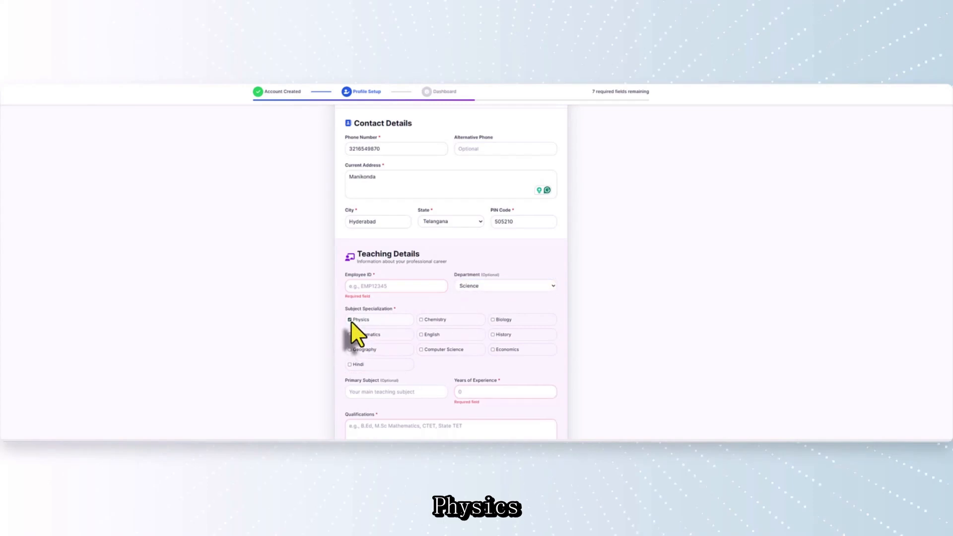
{"action": "left_click", "coordinate": [502, 321]}
{"action": "left_click", "coordinate": [450, 337]}
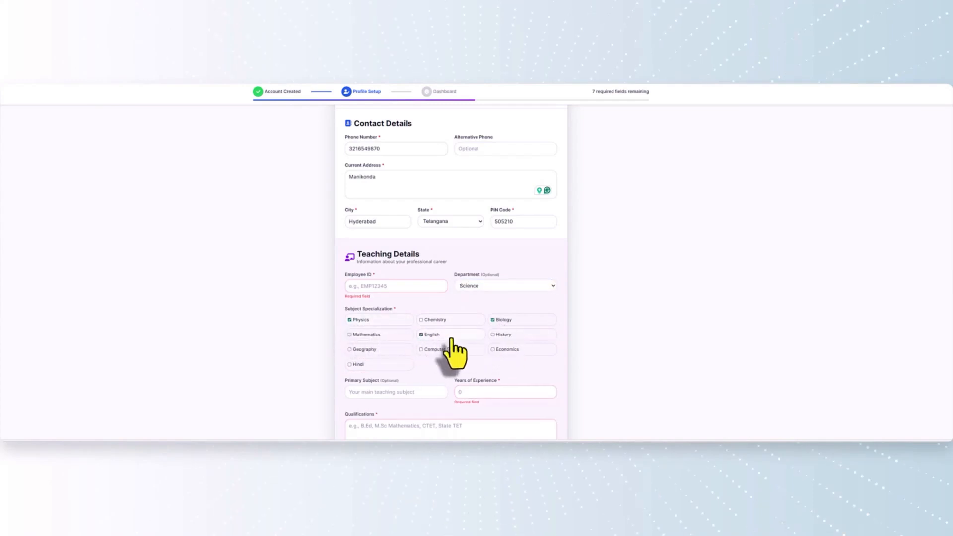
{"action": "left_click", "coordinate": [367, 335]}
{"action": "left_click", "coordinate": [503, 351]}
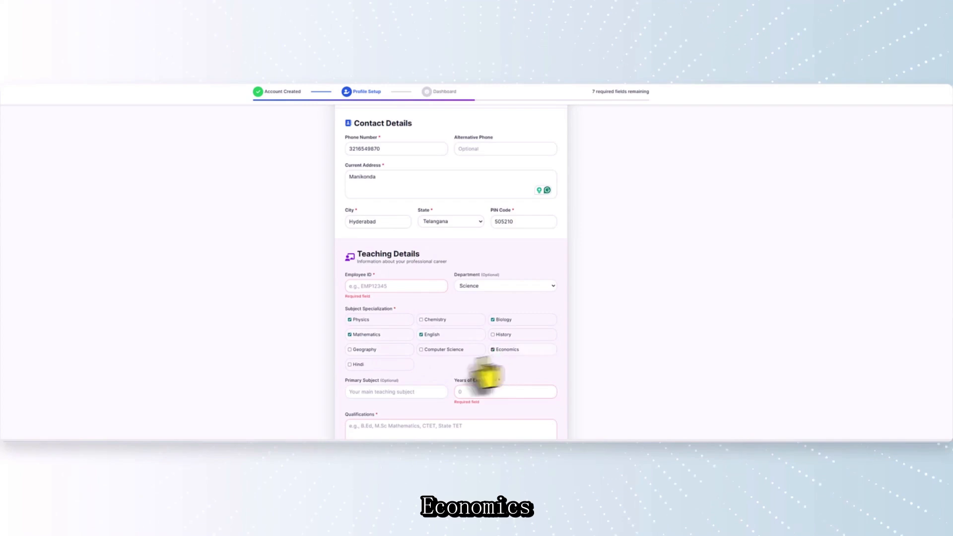
{"action": "left_click", "coordinate": [378, 365]}
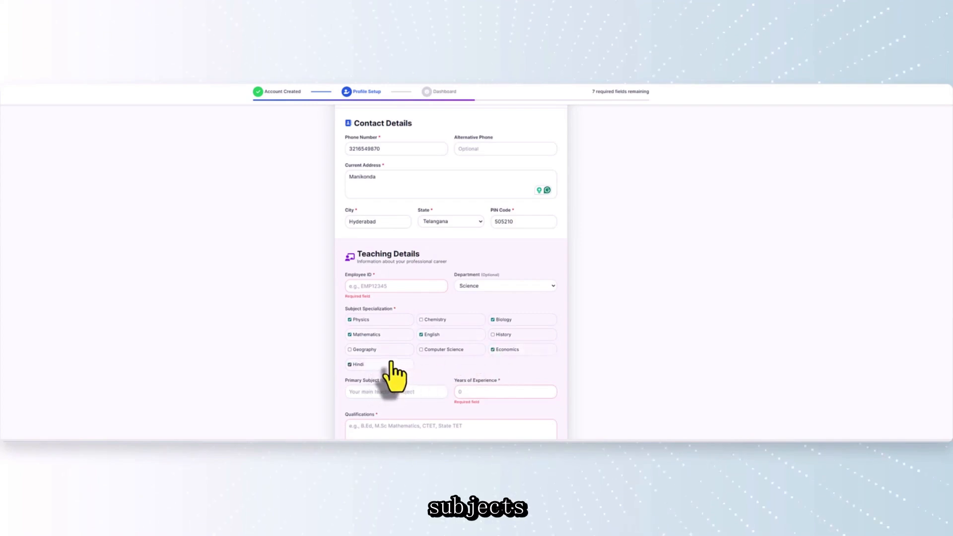
Enter the employee ID, 15 years of experience, primary subject Maths, qualification B.ED and joining date 06/03/2026
{"action": "left_click", "coordinate": [484, 392]}
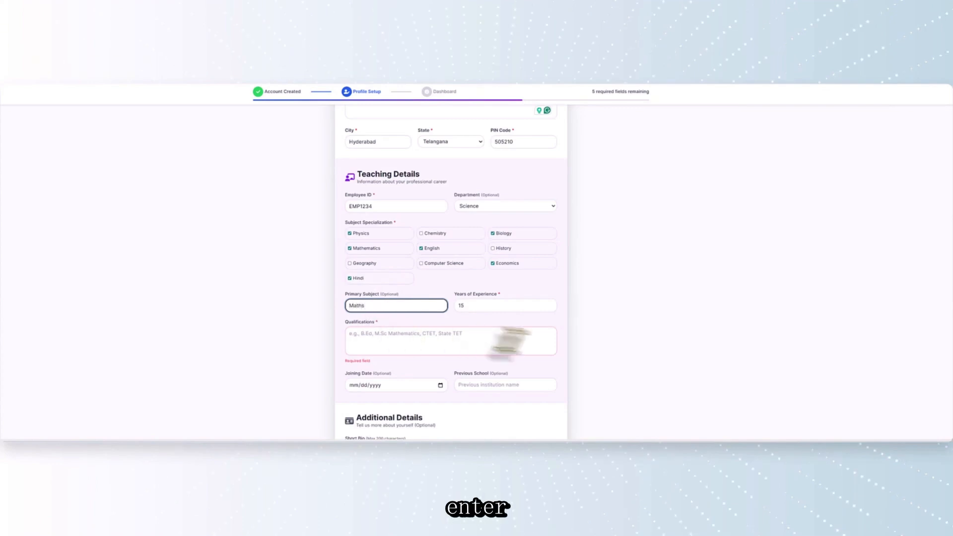
{"action": "left_click", "coordinate": [389, 340]}
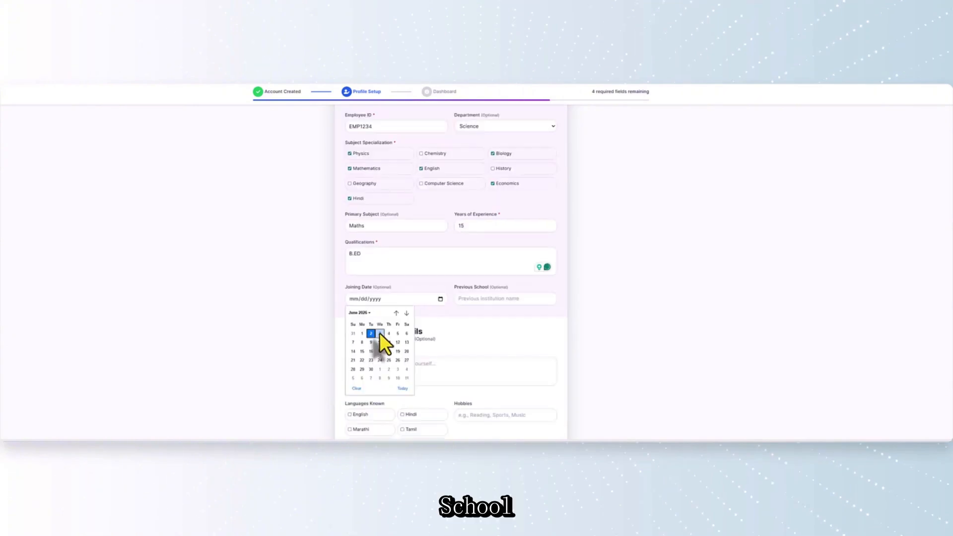
{"action": "left_click", "coordinate": [376, 335]}
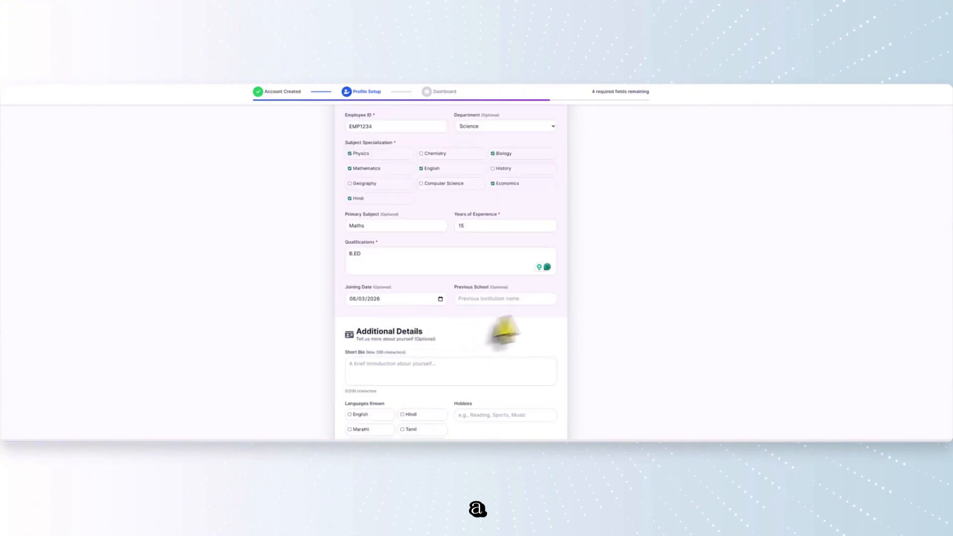
Enter "Previous School" as the previous institution and correct the misspelled word with the spelling suggestion
{"action": "left_click", "coordinate": [504, 300]}
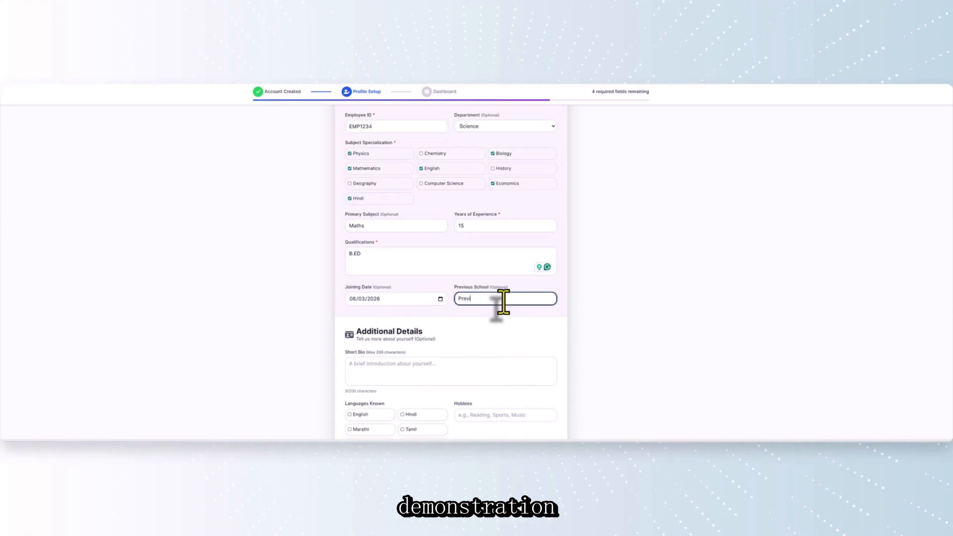
{"action": "right_click", "coordinate": [473, 299]}
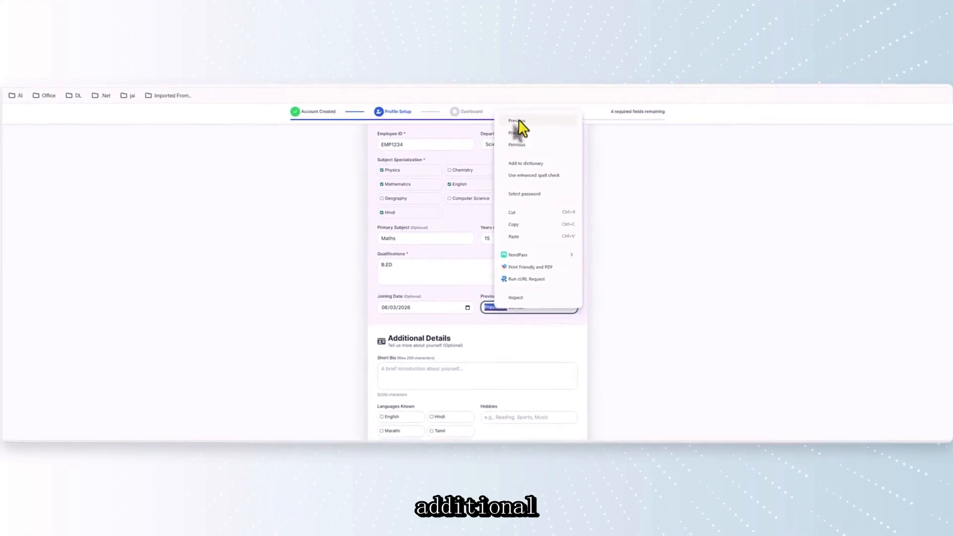
{"action": "left_click", "coordinate": [495, 102]}
Select English, Hindi, Marathi, Telugu, Kannada and Tamil as the languages known in the additional details
{"action": "scroll", "coordinate": [502, 355], "scroll_direction": "down", "scroll_amount": 2}
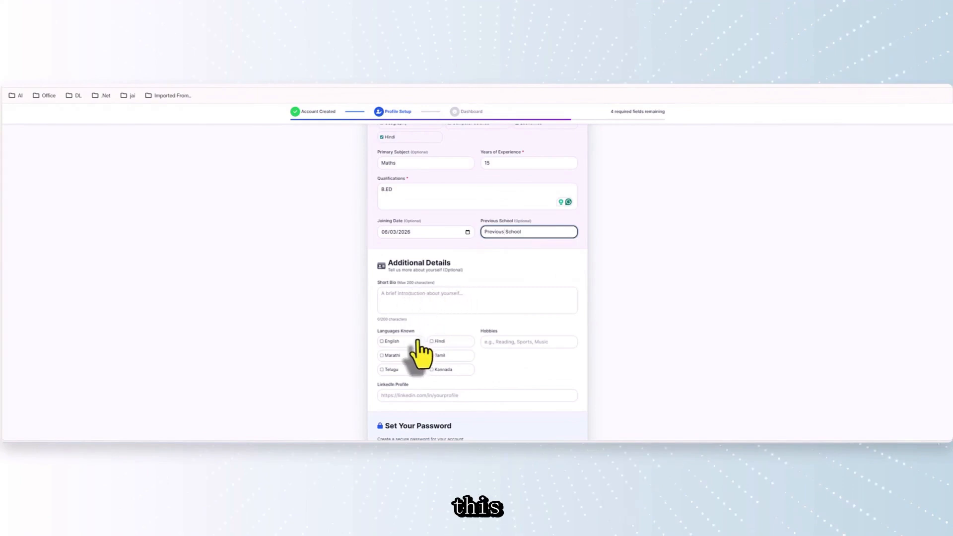
{"action": "scroll", "coordinate": [420, 337], "scroll_direction": "down", "scroll_amount": 1}
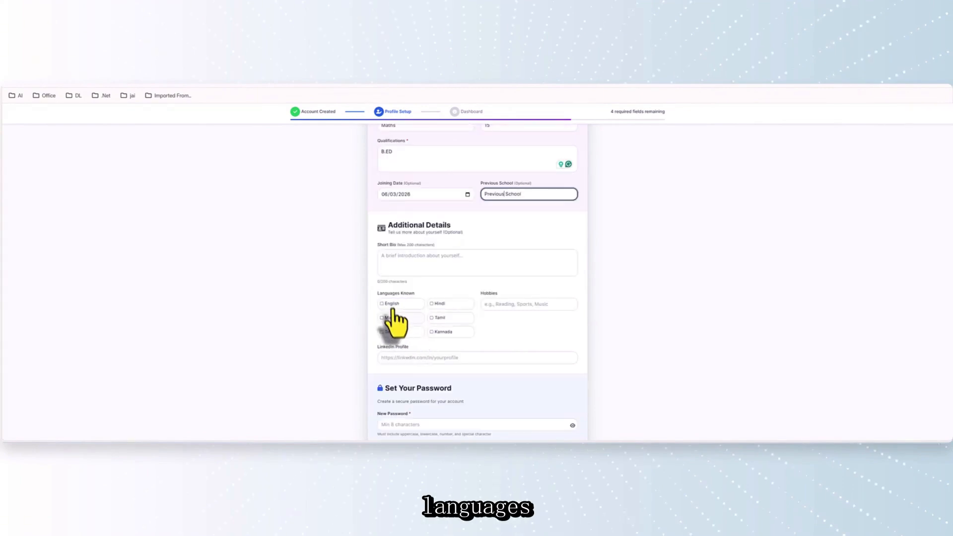
{"action": "left_click", "coordinate": [392, 306]}
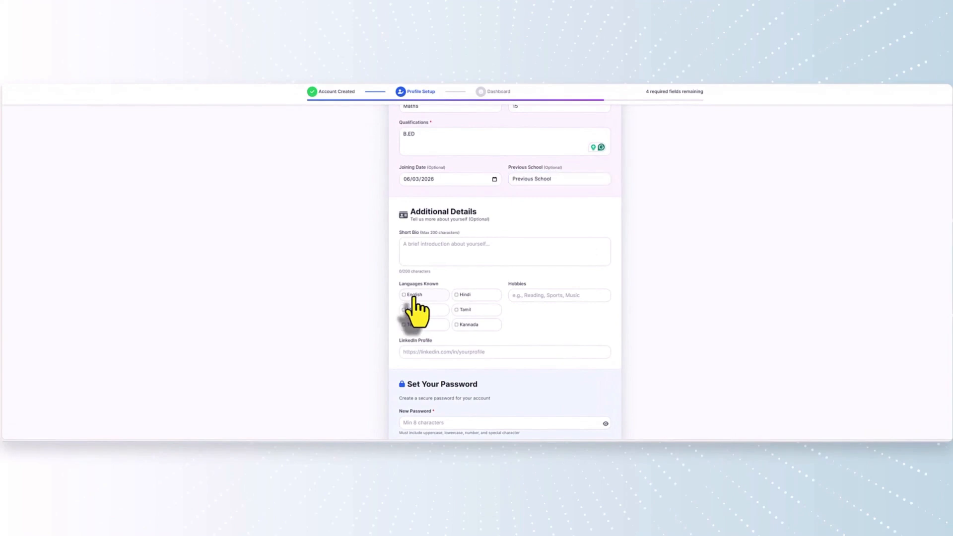
{"action": "left_click", "coordinate": [464, 297]}
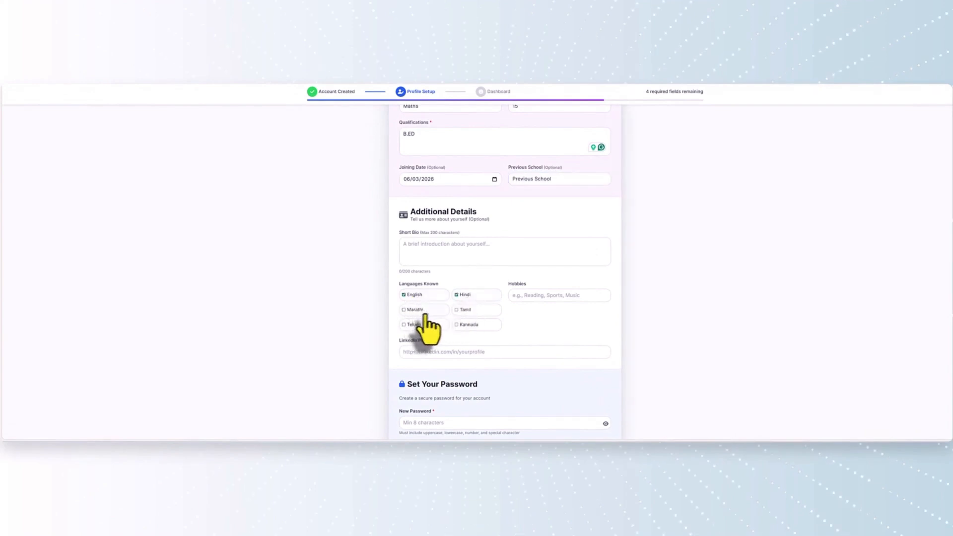
{"action": "left_click", "coordinate": [420, 311]}
{"action": "left_click", "coordinate": [430, 325]}
{"action": "left_click", "coordinate": [459, 325]}
{"action": "left_click", "coordinate": [465, 311]}
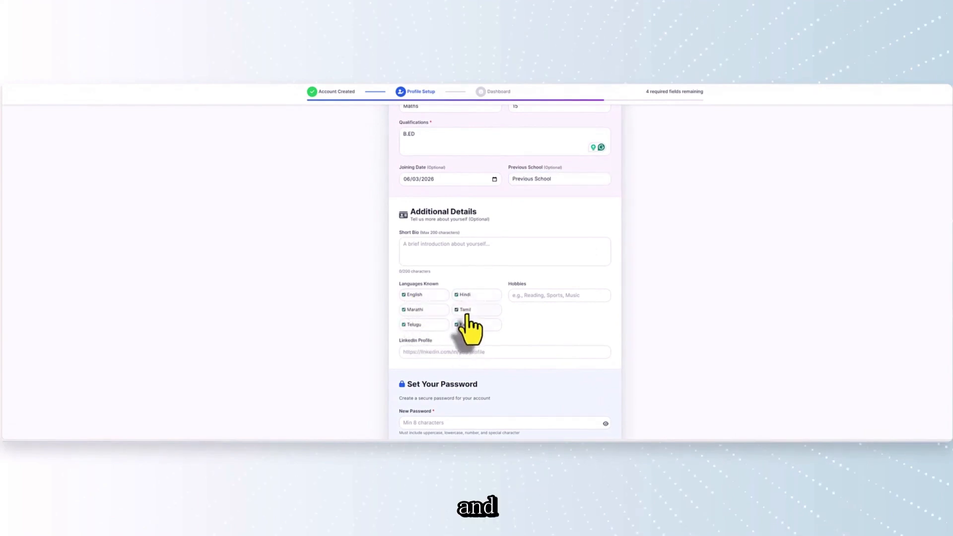
Enter a new account password for the teacher and repeat it in the confirmation field
{"action": "scroll", "coordinate": [511, 346], "scroll_direction": "down", "scroll_amount": 2}
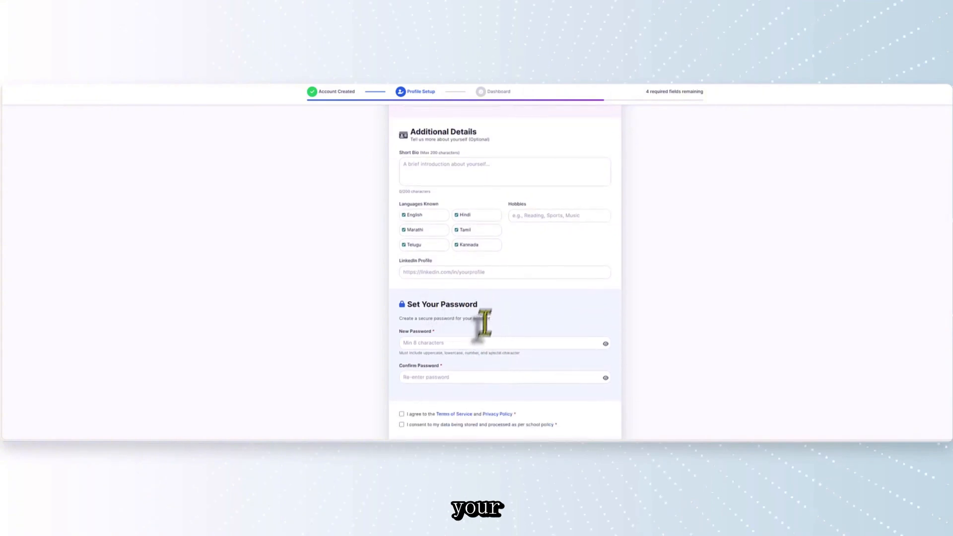
{"action": "left_click", "coordinate": [434, 343]}
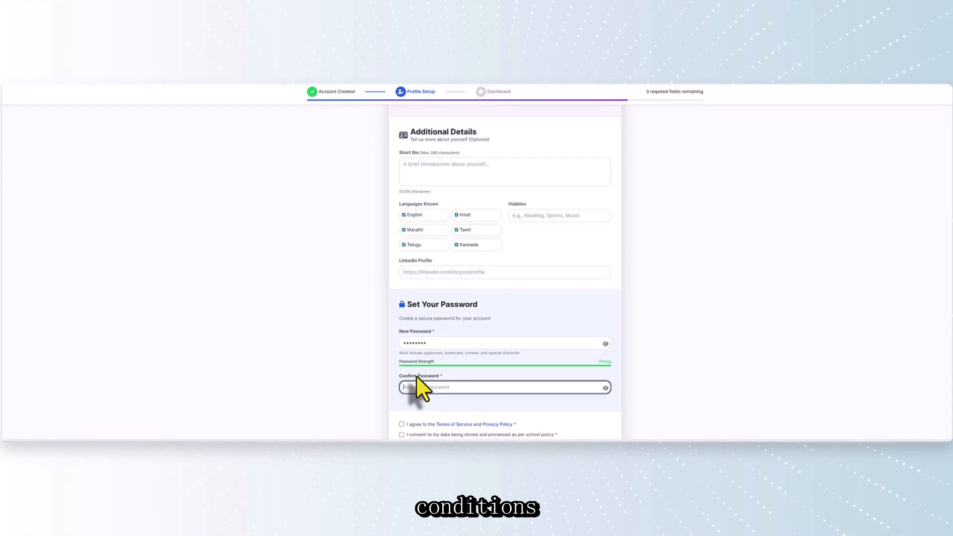
{"action": "type", "text": "•"}
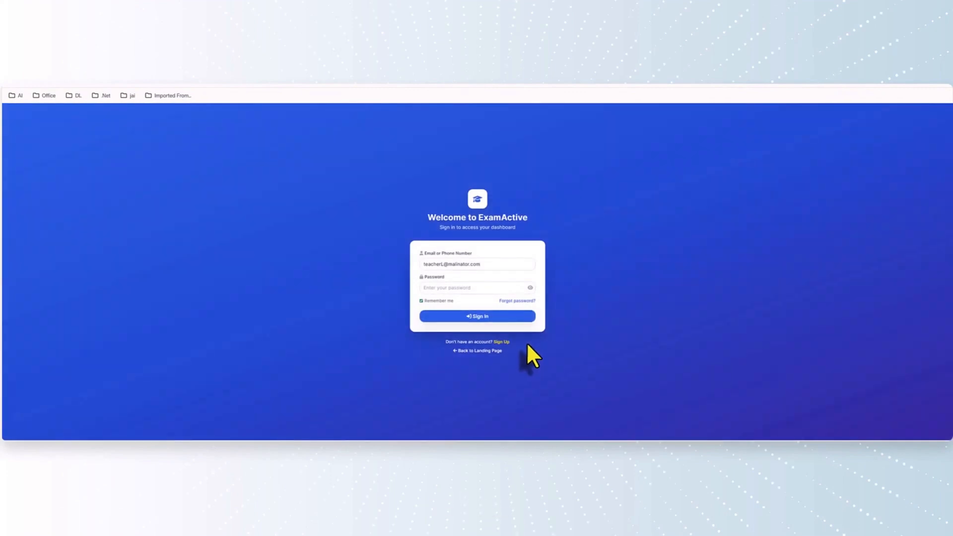
Sign in with the teacher's account password and review the completed teacher profile
{"action": "left_click", "coordinate": [456, 288]}
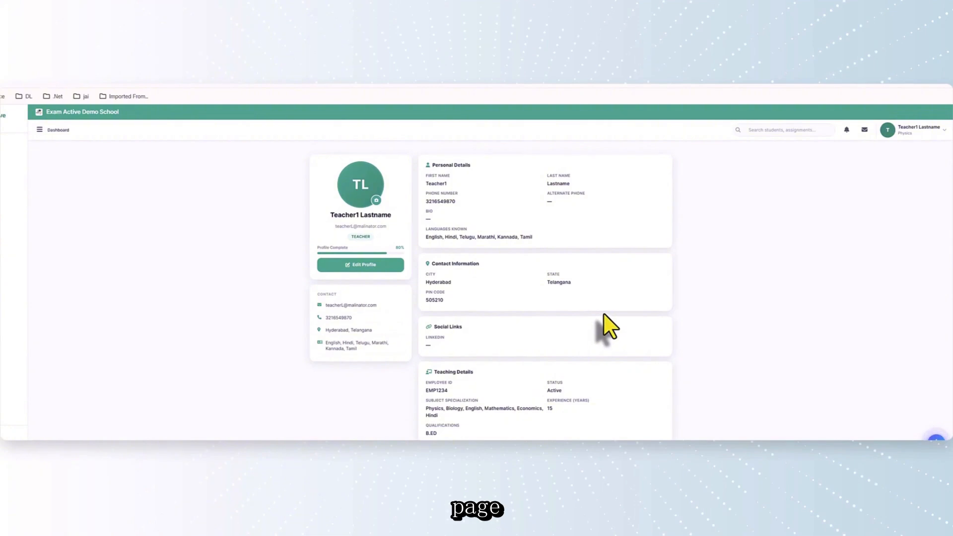
{"action": "left_click_drag", "start_coordinate": [329, 215], "coordinate": [418, 213]}
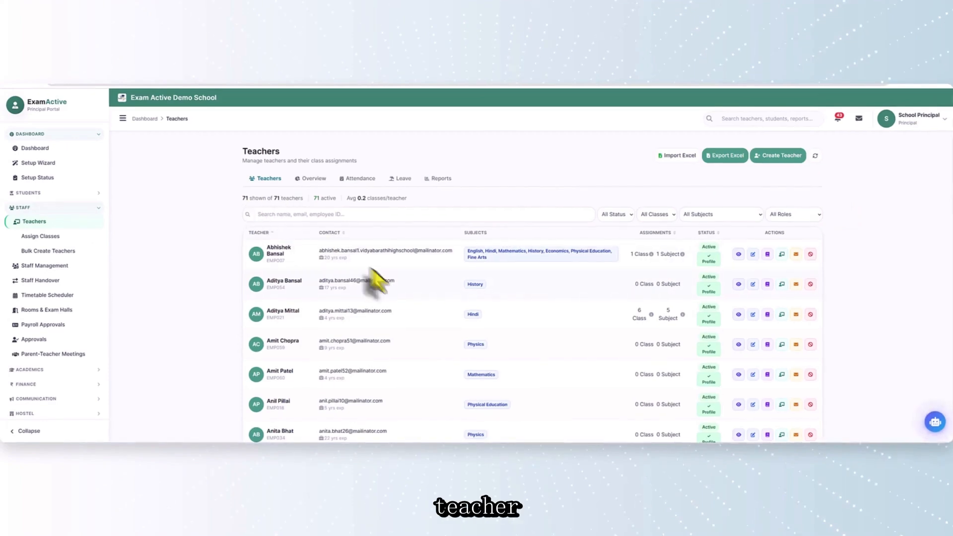
Search the principal's Teachers list for "teacher" to check the new teacher's entry
{"action": "left_click", "coordinate": [343, 216]}
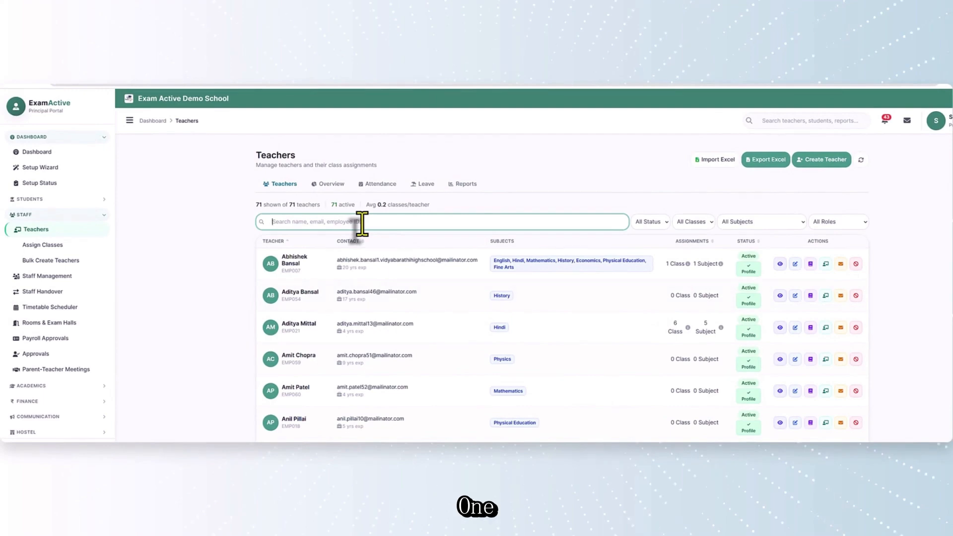
{"action": "type", "text": "te"}
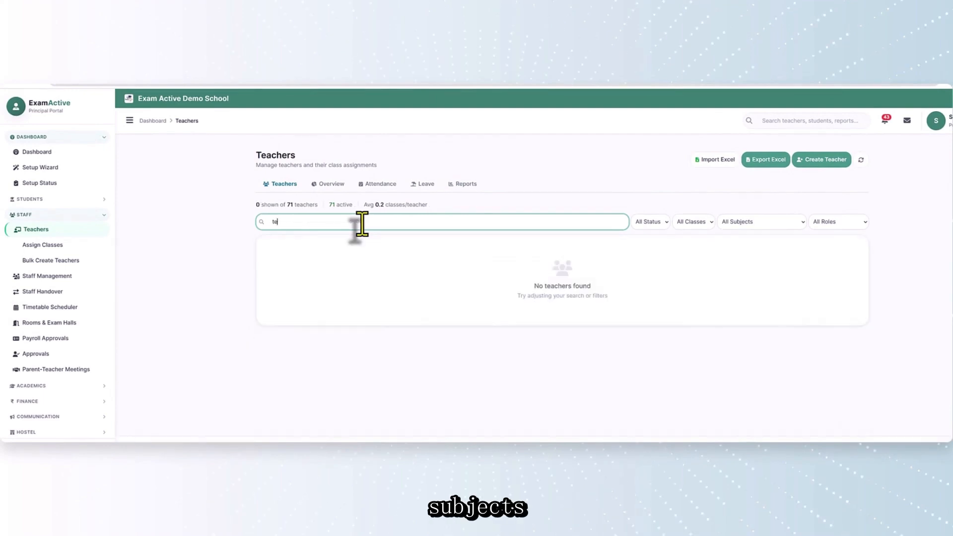
{"action": "type", "text": "acher"}
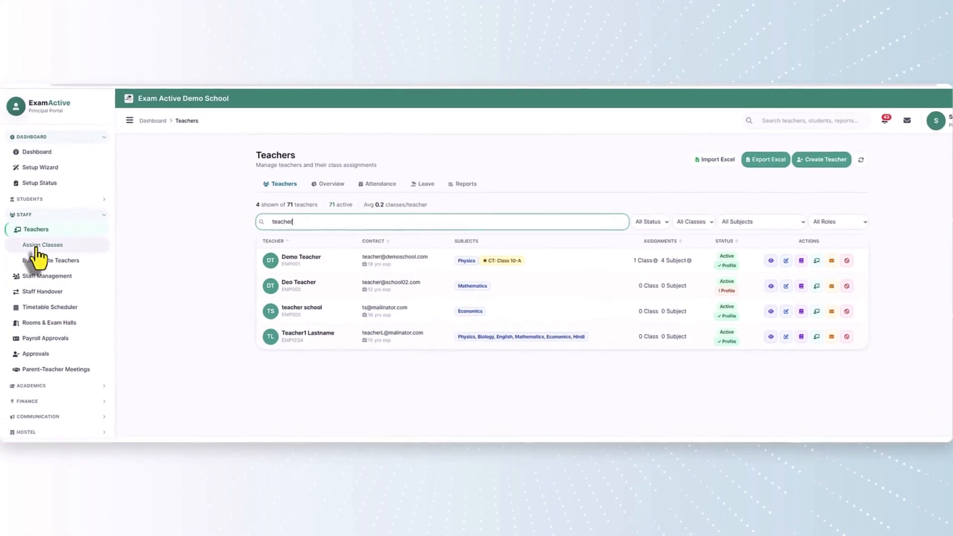
Find the new teacher in Assign Classes by searching for "teacher", open the class management page and read its notice
{"action": "left_click", "coordinate": [36, 246]}
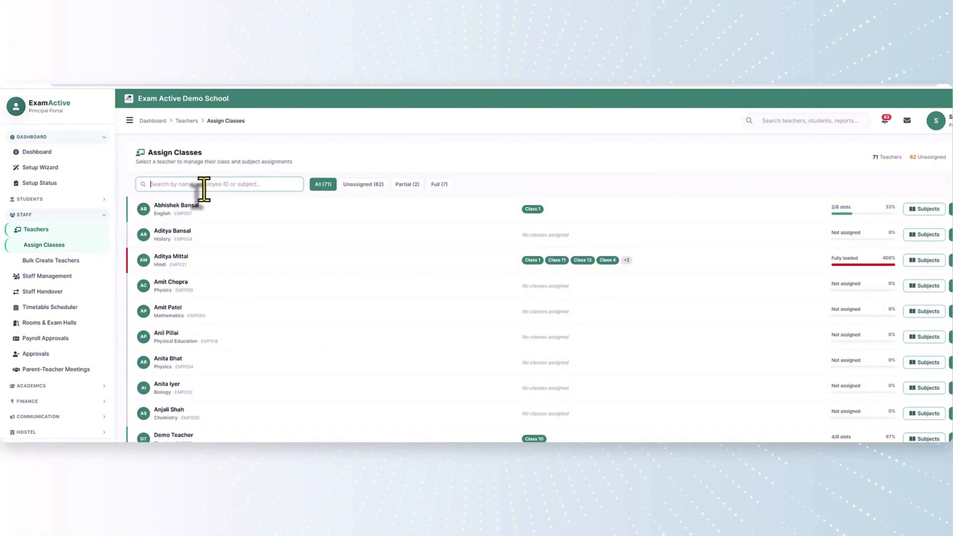
{"action": "type", "text": "tye"}
{"action": "key", "text": "BackSpace"}
{"action": "key", "text": "BackSpace"}
{"action": "key", "text": "BackSpace"}
{"action": "type", "text": "te"}
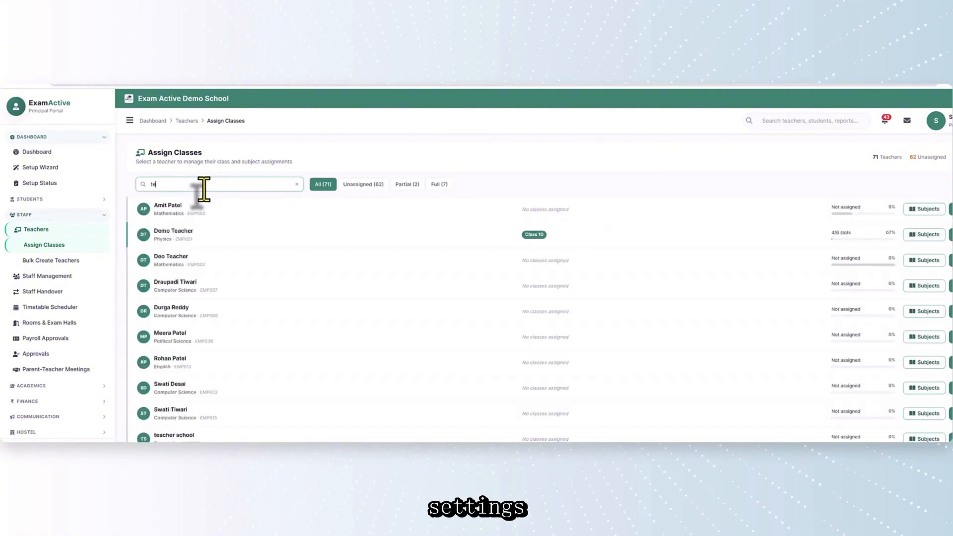
{"action": "type", "text": "acher"}
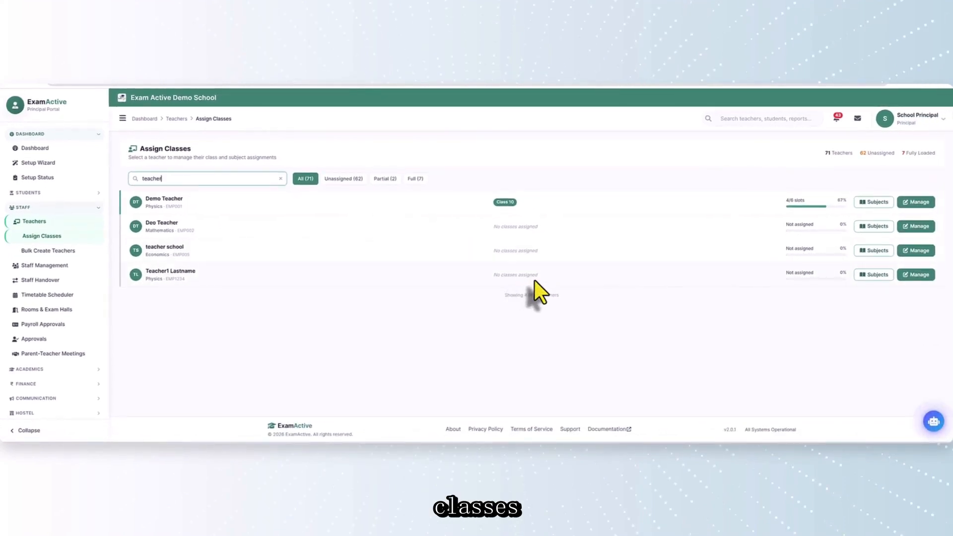
{"action": "left_click", "coordinate": [917, 275]}
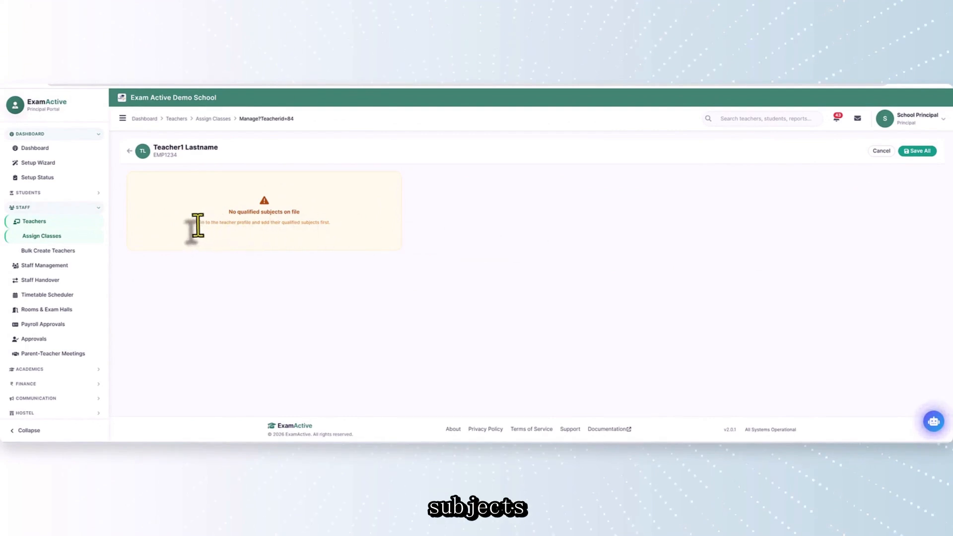
{"action": "left_click_drag", "start_coordinate": [198, 222], "coordinate": [346, 239]}
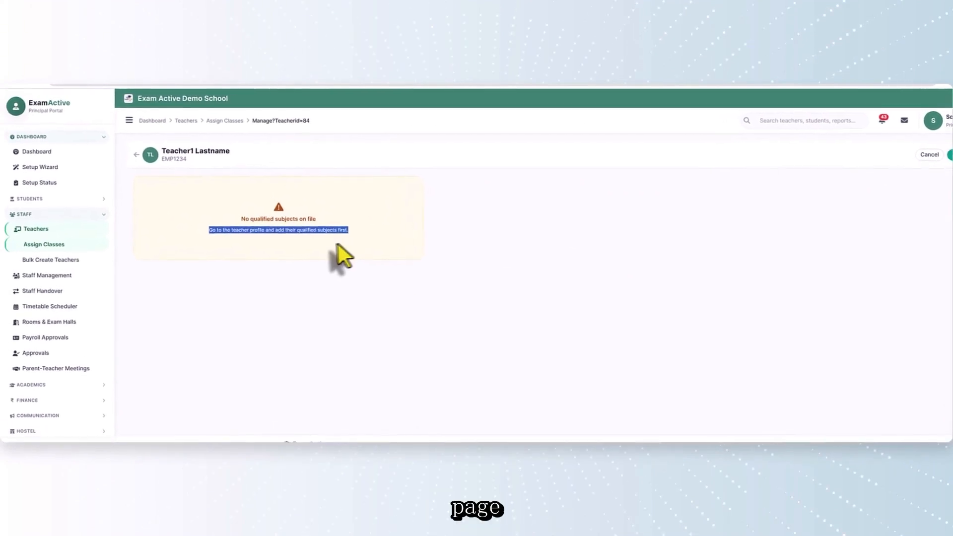
{"action": "left_click", "coordinate": [323, 247]}
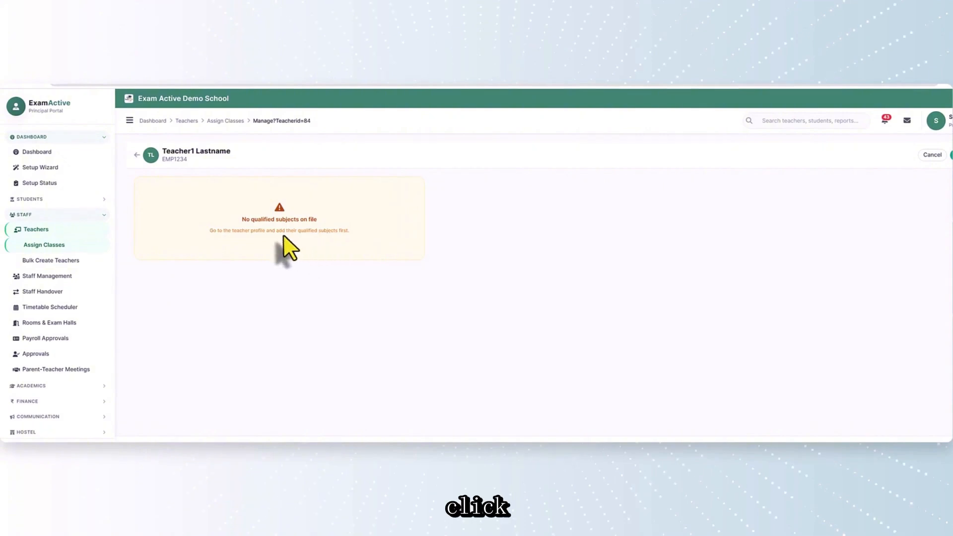
Return to the class assignment list, search for "teacher" again and open the new teacher's qualified subjects
{"action": "left_click", "coordinate": [136, 154]}
{"action": "left_click", "coordinate": [200, 185]}
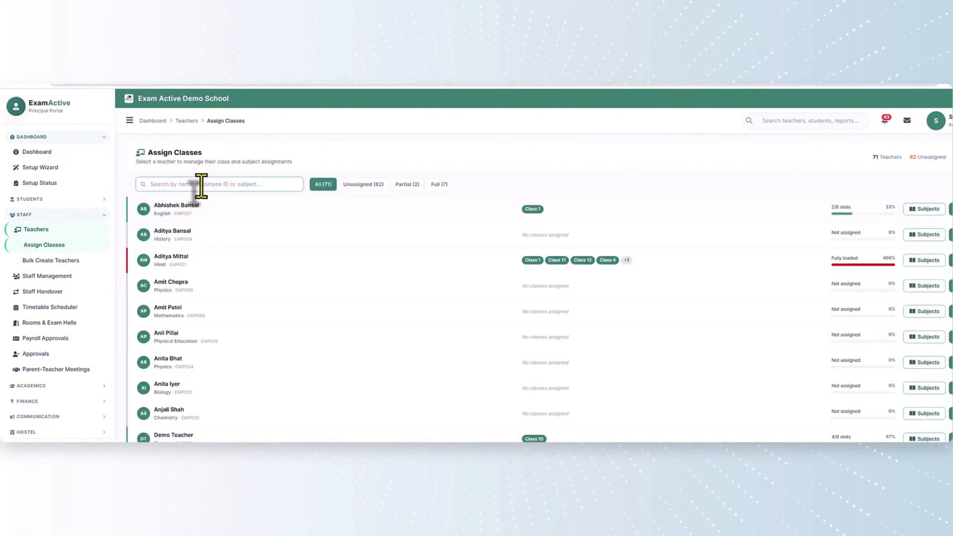
{"action": "type", "text": "y"}
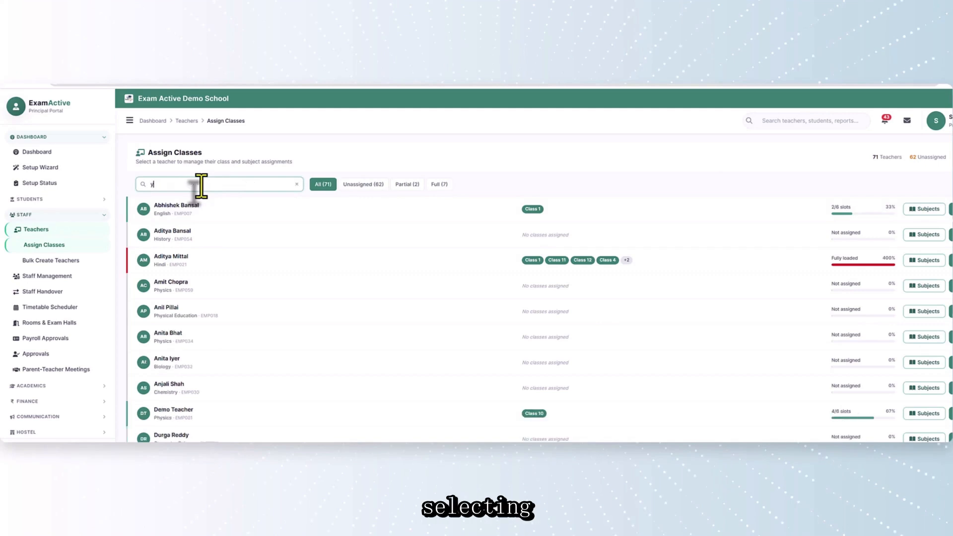
{"action": "key", "text": "BackSpace"}
{"action": "type", "text": "teacher"}
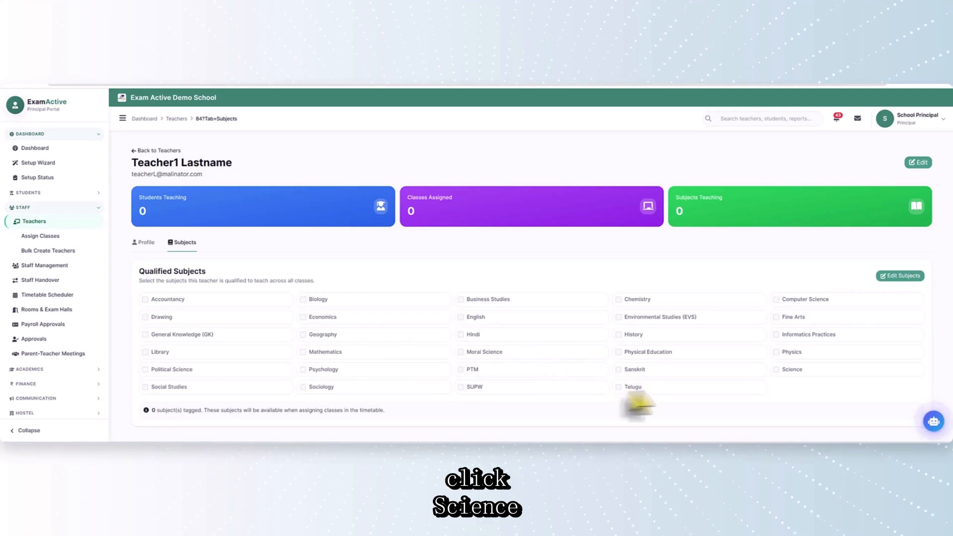
Set the new teacher's qualified subjects to Biology, Chemistry, Mathematics and Science and save them
{"action": "left_click", "coordinate": [899, 276]}
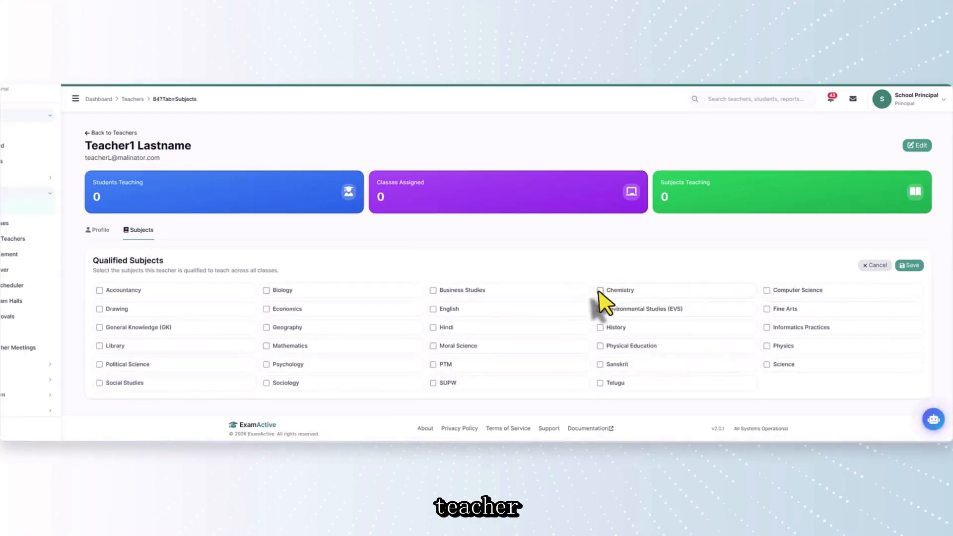
{"action": "left_click", "coordinate": [599, 289]}
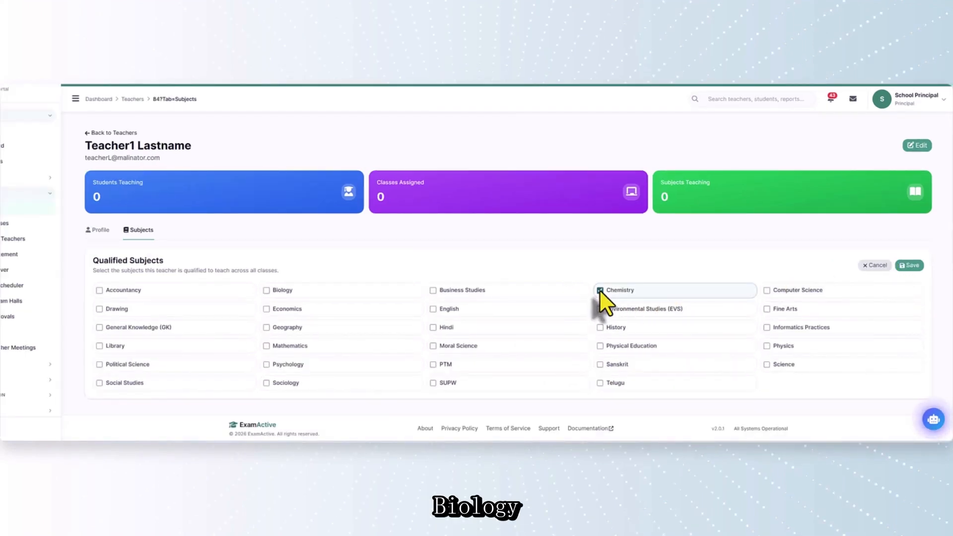
{"action": "left_click", "coordinate": [281, 291]}
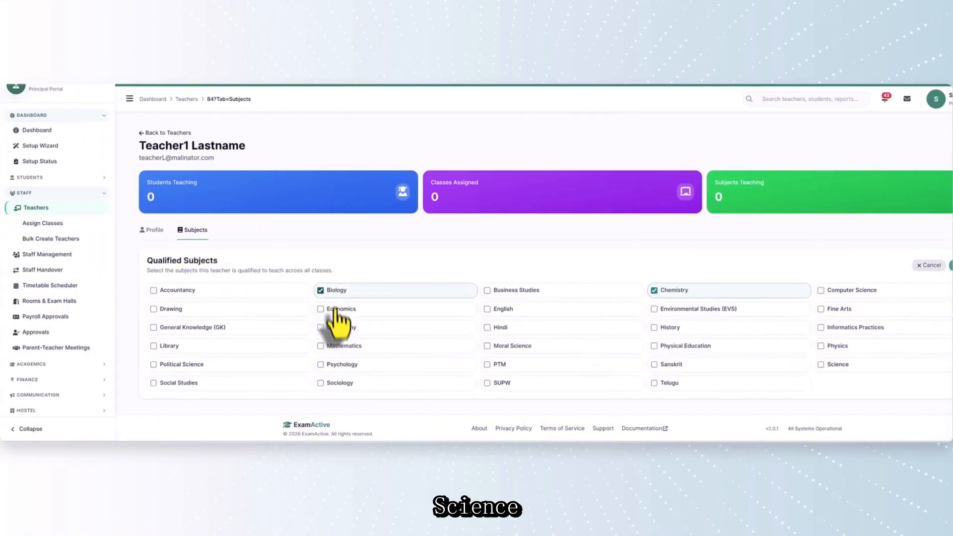
{"action": "left_click", "coordinate": [325, 346]}
{"action": "left_click", "coordinate": [821, 365]}
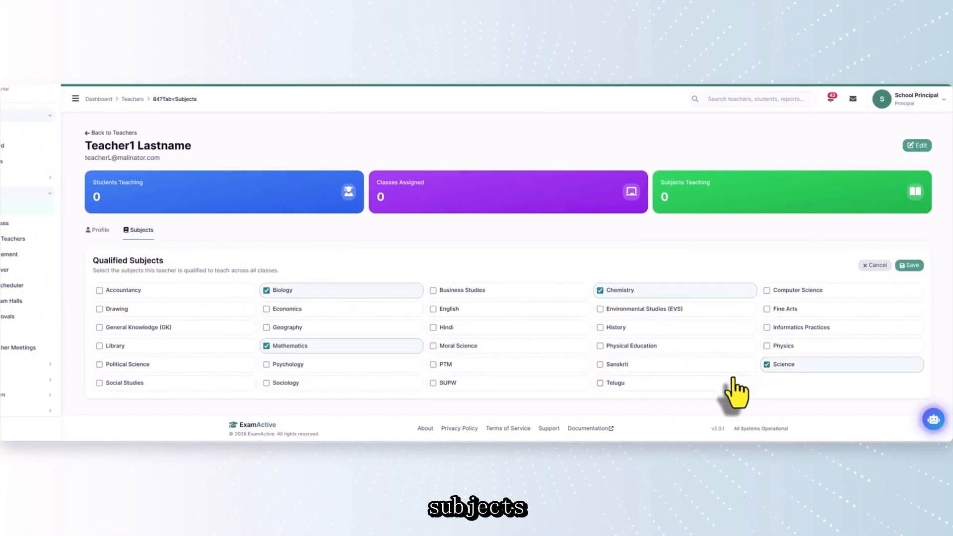
{"action": "left_click", "coordinate": [911, 268]}
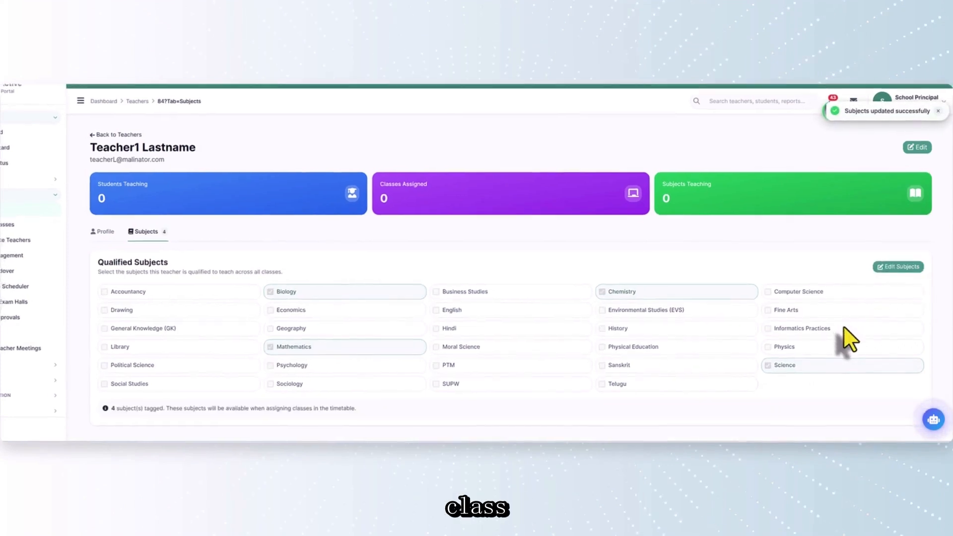
Review the new teacher's profile, find the teacher in Assign Classes with "teac" and reopen the class management page
{"action": "left_click", "coordinate": [97, 230]}
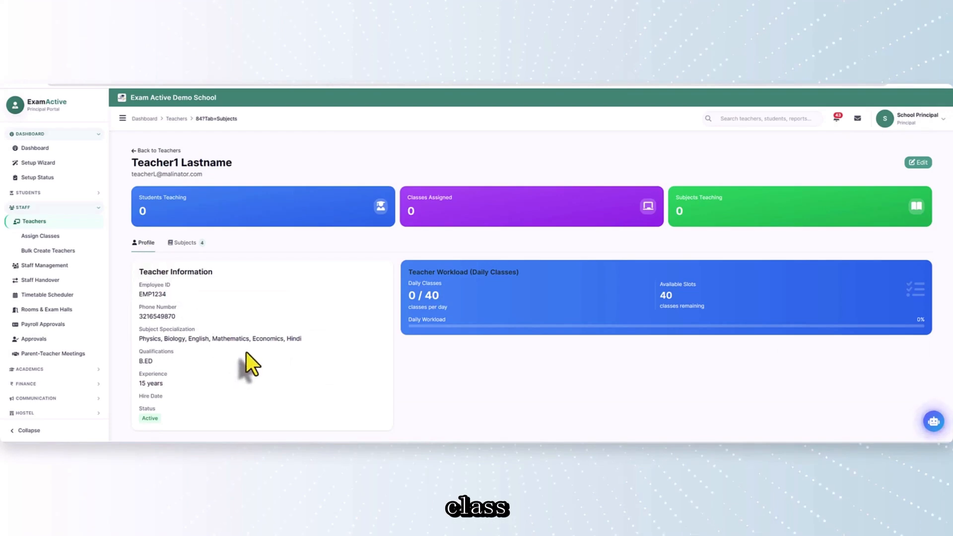
{"action": "scroll", "coordinate": [246, 352], "scroll_direction": "down", "scroll_amount": 1}
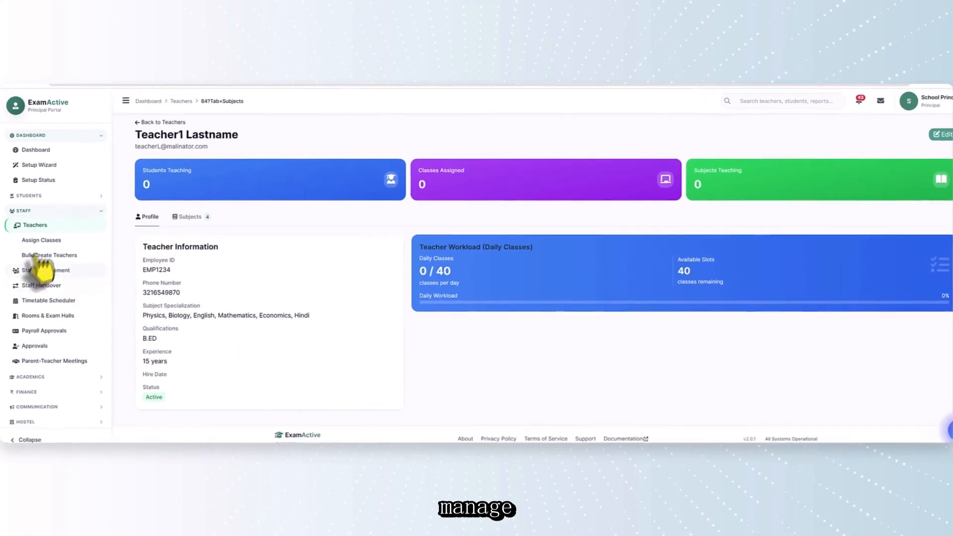
{"action": "left_click", "coordinate": [40, 236]}
{"action": "left_click", "coordinate": [228, 187]}
{"action": "type", "text": "teac"}
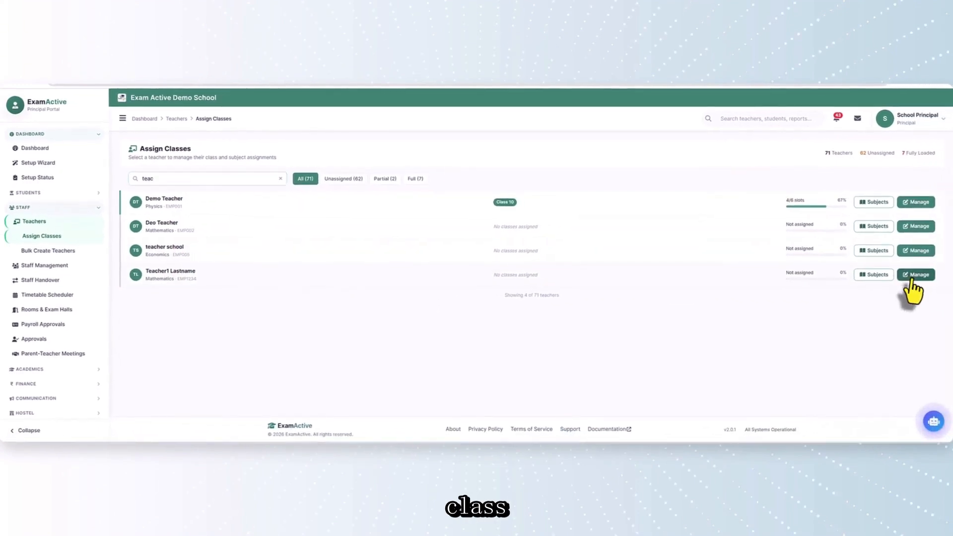
{"action": "left_click", "coordinate": [913, 276]}
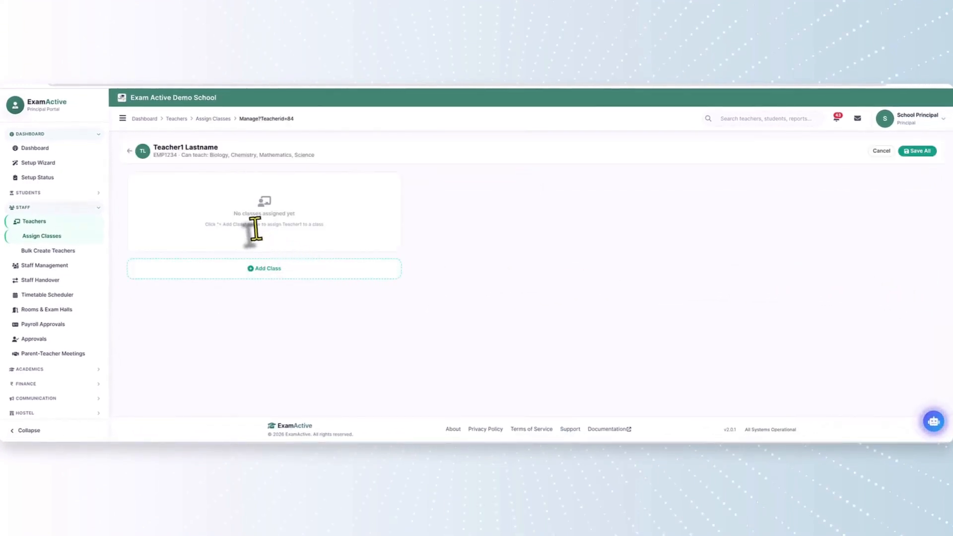
Try to assign Class 8 to the new teacher, add a second blank class entry and read the Class 8 subject notice
{"action": "left_click", "coordinate": [264, 268]}
{"action": "left_click", "coordinate": [205, 182]}
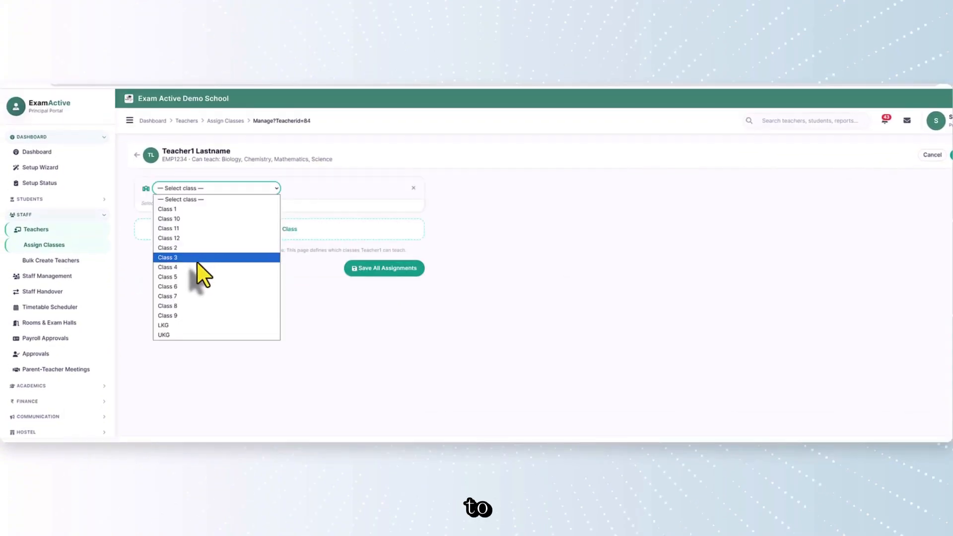
{"action": "left_click", "coordinate": [185, 306]}
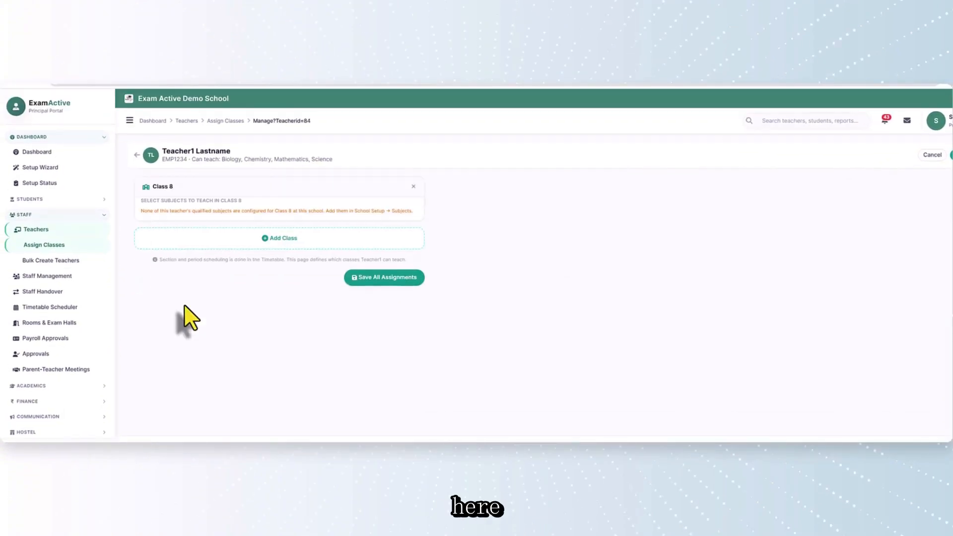
{"action": "left_click", "coordinate": [273, 239]}
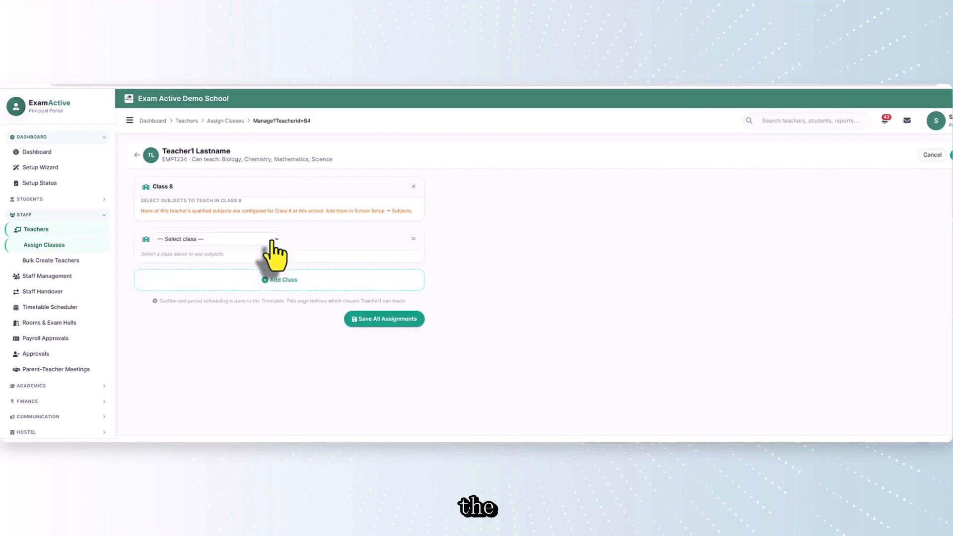
{"action": "left_click", "coordinate": [271, 240]}
{"action": "left_click_drag", "start_coordinate": [273, 210], "coordinate": [419, 228]}
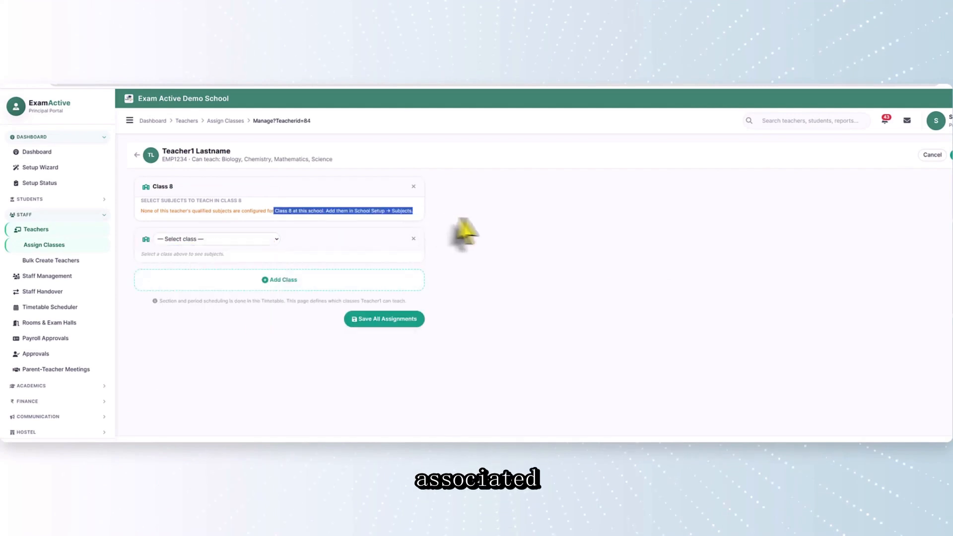
{"action": "left_click", "coordinate": [499, 227]}
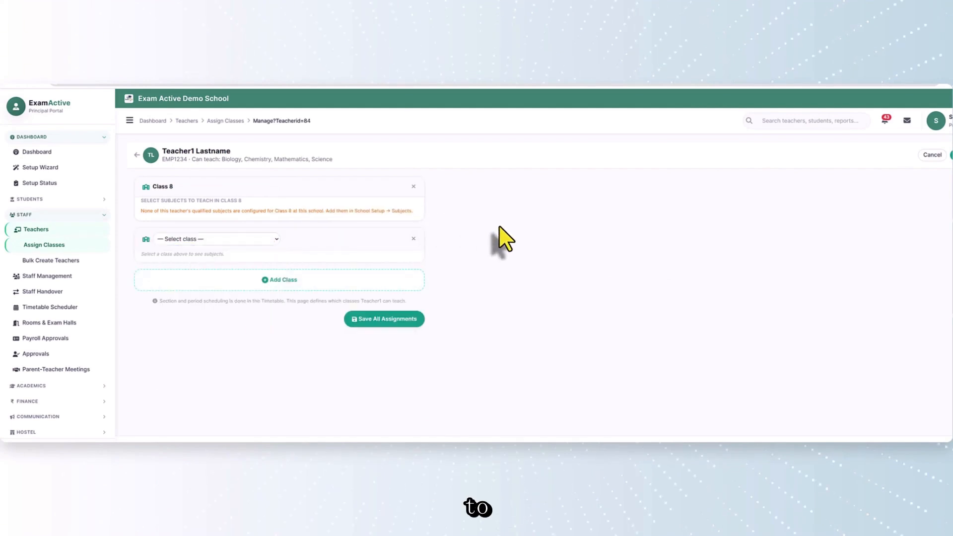
Open the Subjects step of the School Setup Wizard and check the current subject mapping of Class 8
{"action": "left_click", "coordinate": [42, 169]}
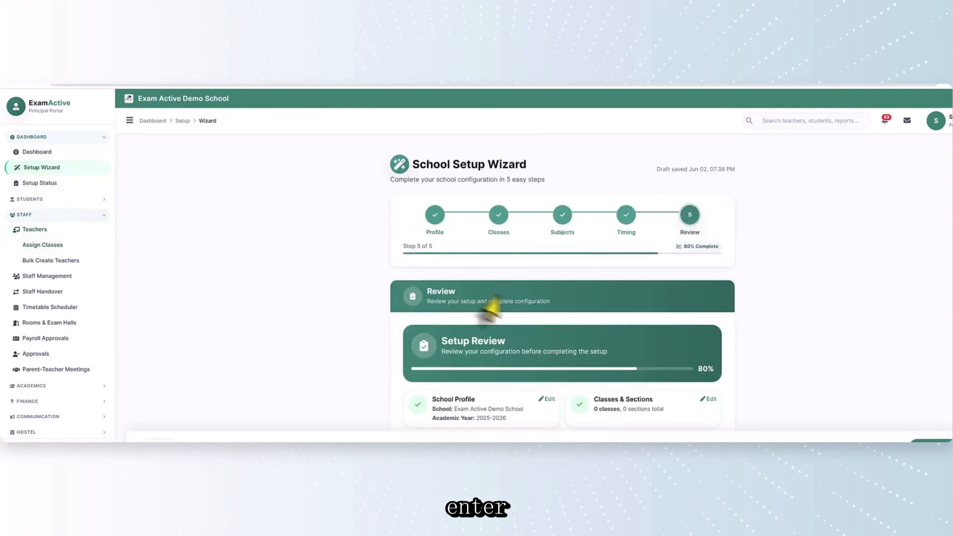
{"action": "scroll", "coordinate": [529, 313], "scroll_direction": "down", "scroll_amount": 2}
{"action": "left_click", "coordinate": [498, 174]}
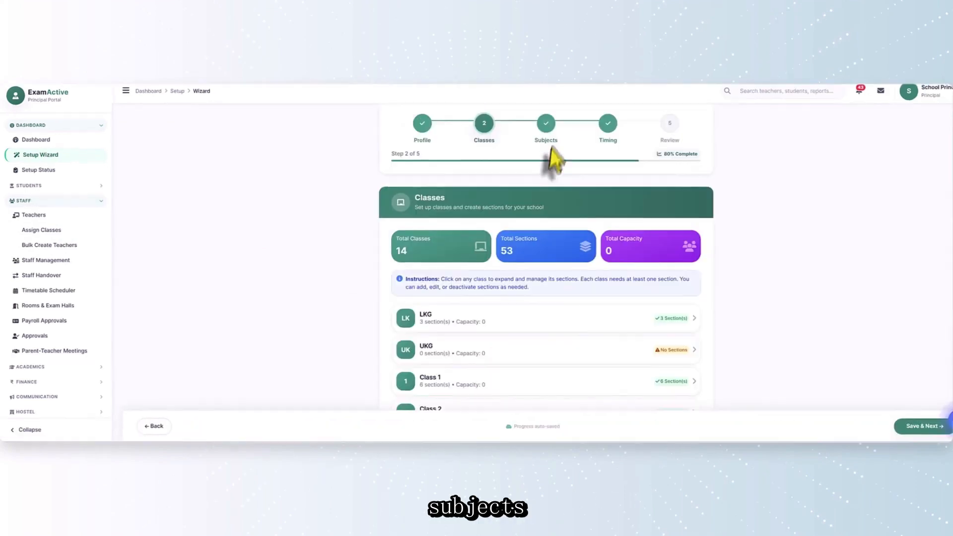
{"action": "left_click", "coordinate": [532, 134]}
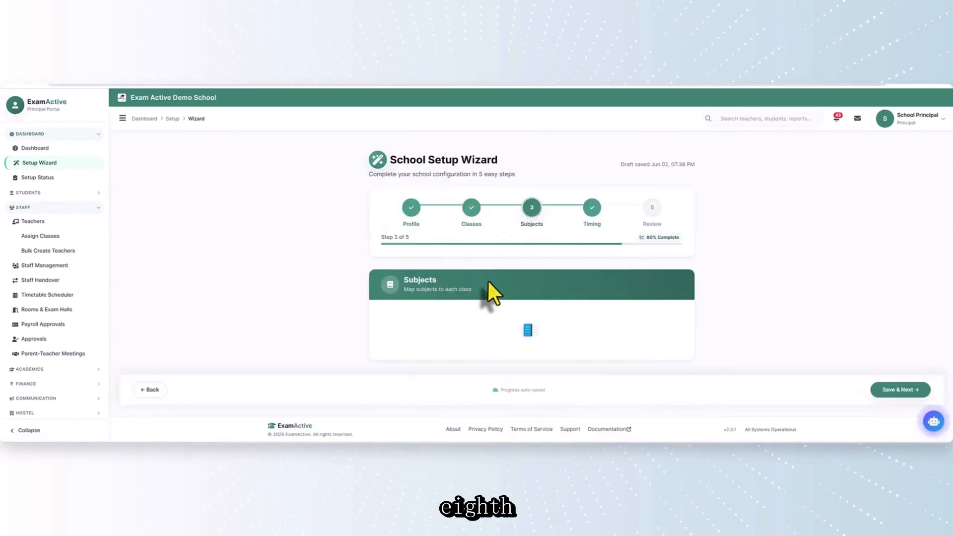
{"action": "scroll", "coordinate": [478, 320], "scroll_direction": "down", "scroll_amount": 1}
{"action": "scroll", "coordinate": [521, 283], "scroll_direction": "down", "scroll_amount": 8}
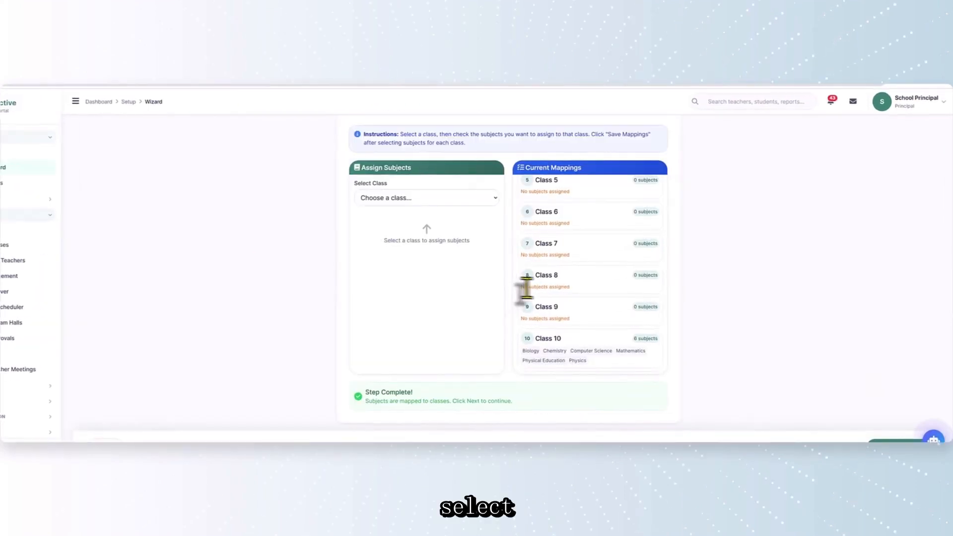
{"action": "left_click_drag", "start_coordinate": [520, 287], "coordinate": [583, 302]}
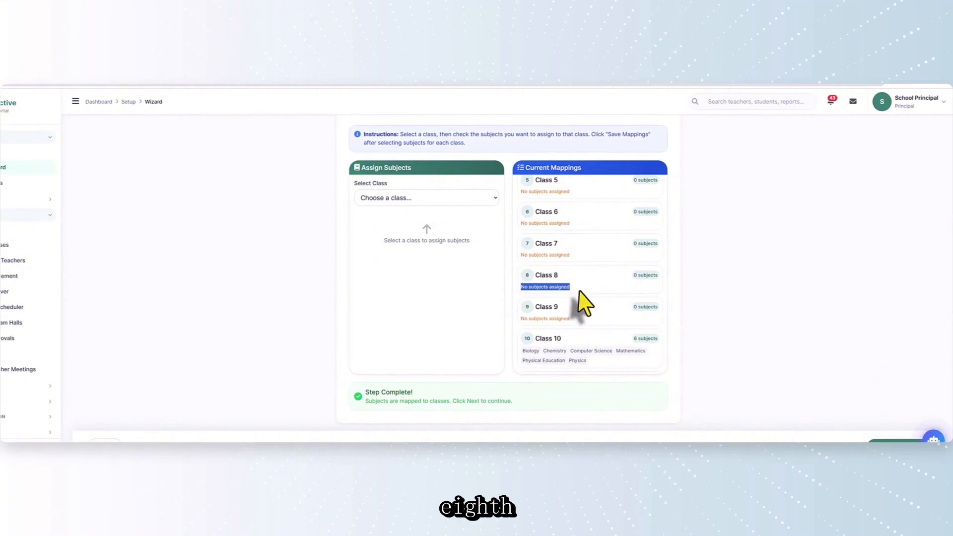
Map Biology, Chemistry, English, Mathematics and Social Studies to Class 8 and save the mappings
{"action": "left_click", "coordinate": [422, 197]}
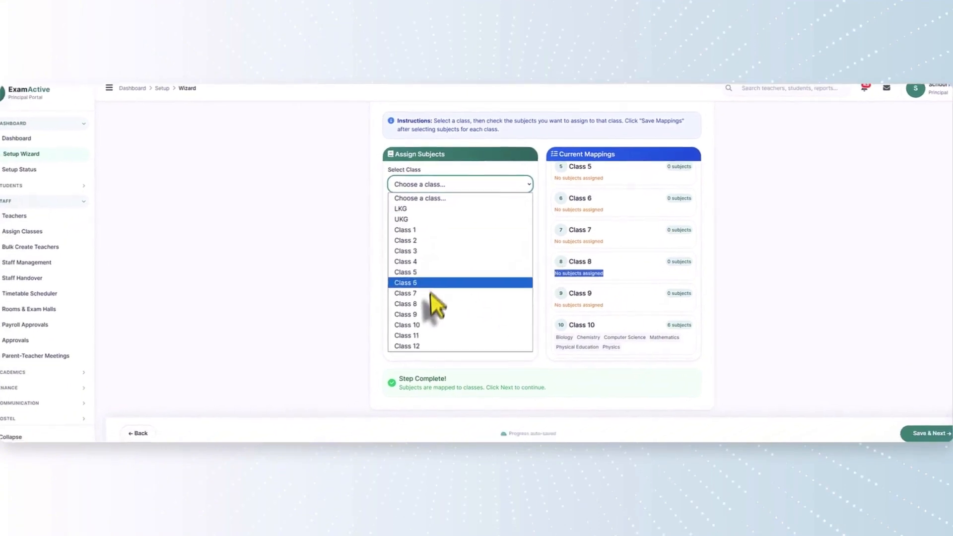
{"action": "left_click", "coordinate": [425, 303]}
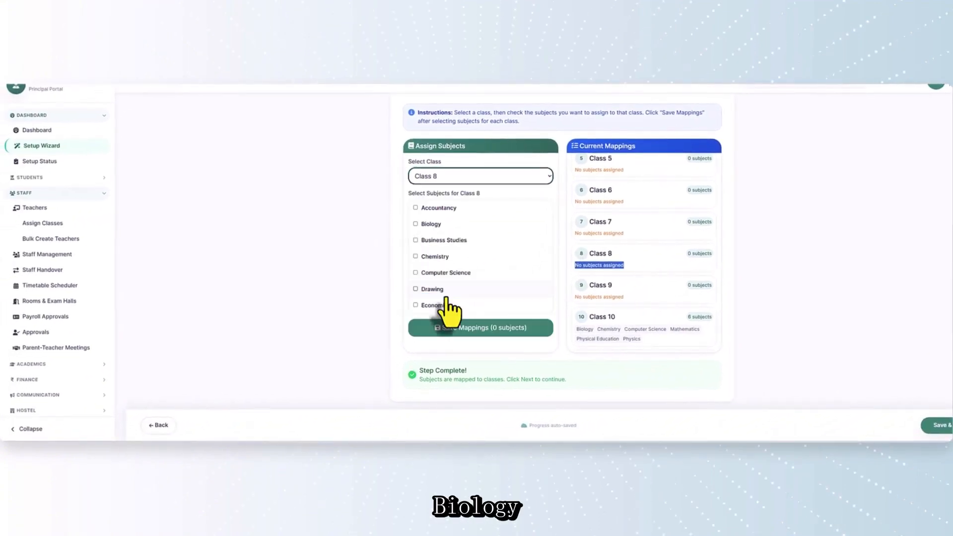
{"action": "left_click", "coordinate": [395, 232]}
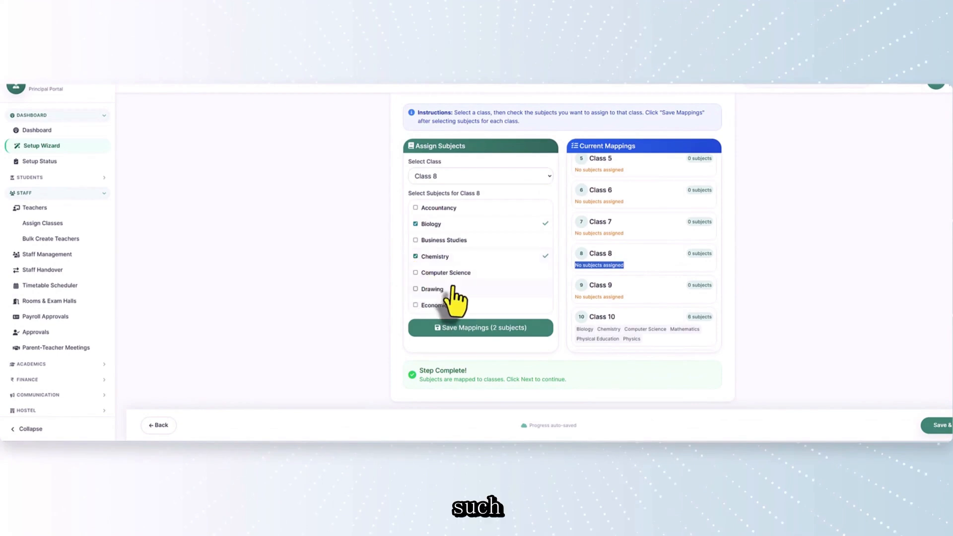
{"action": "scroll", "coordinate": [422, 278], "scroll_direction": "down", "scroll_amount": 1}
{"action": "left_click", "coordinate": [416, 282]}
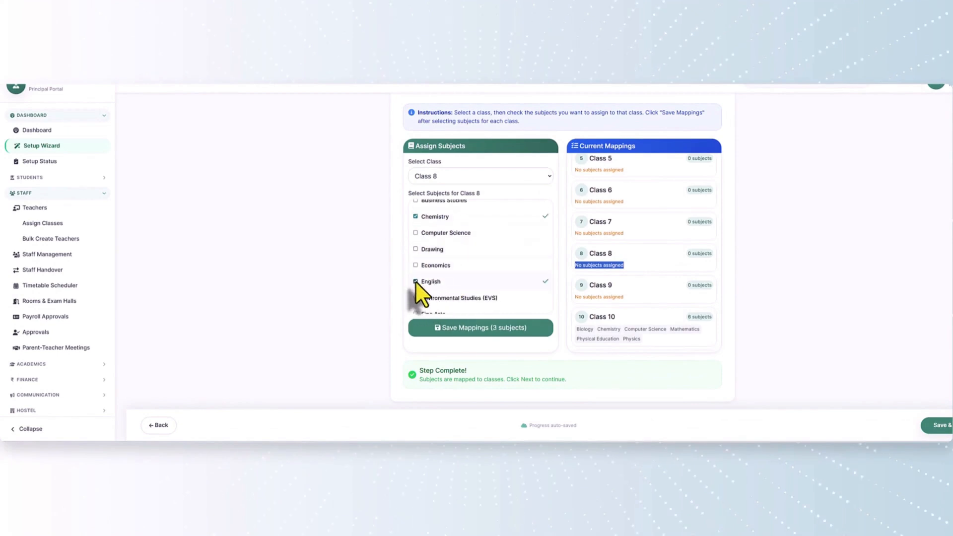
{"action": "scroll", "coordinate": [479, 298], "scroll_direction": "down", "scroll_amount": 2}
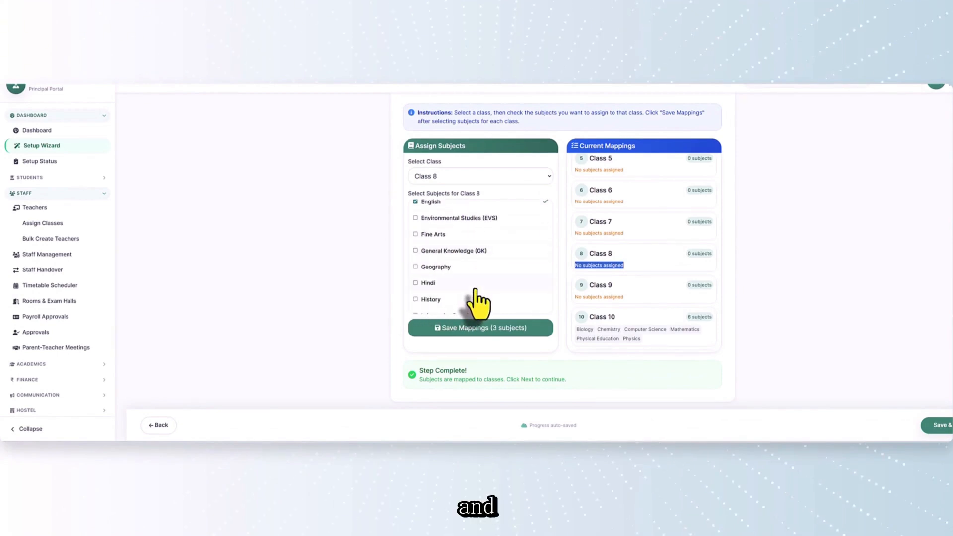
{"action": "scroll", "coordinate": [476, 295], "scroll_direction": "down", "scroll_amount": 2}
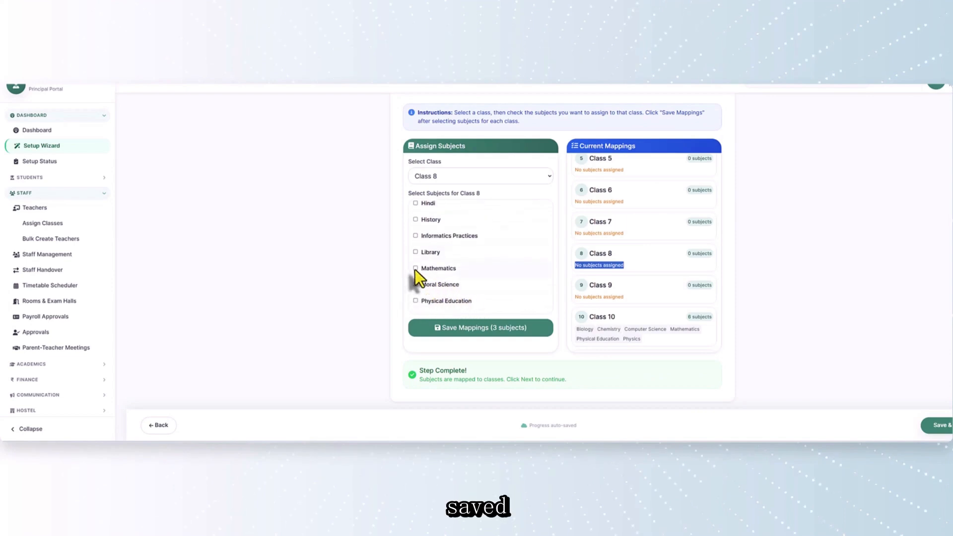
{"action": "left_click", "coordinate": [416, 268]}
{"action": "scroll", "coordinate": [476, 300], "scroll_direction": "down", "scroll_amount": 2}
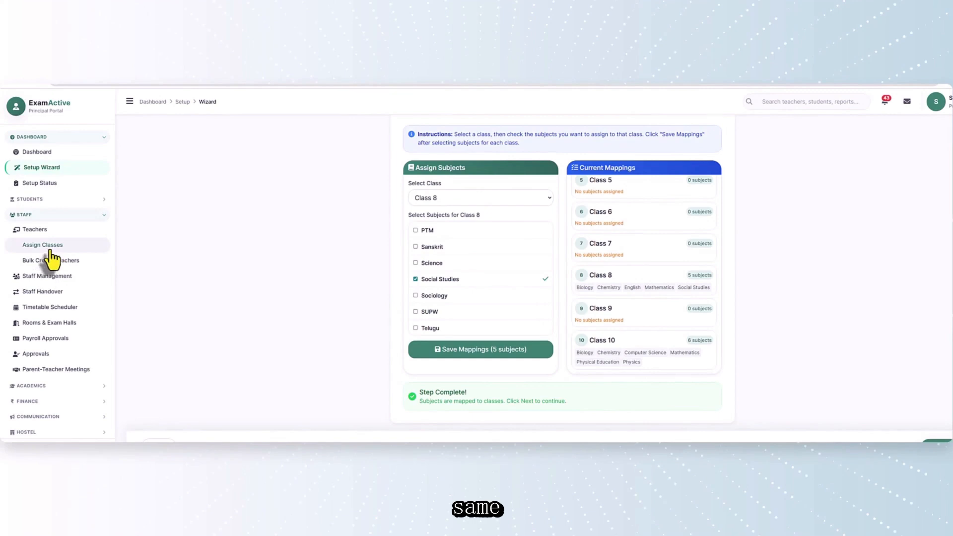
Find the new teacher in Assign Classes with "tea" and start a new class entry on the class management page
{"action": "left_click", "coordinate": [50, 246]}
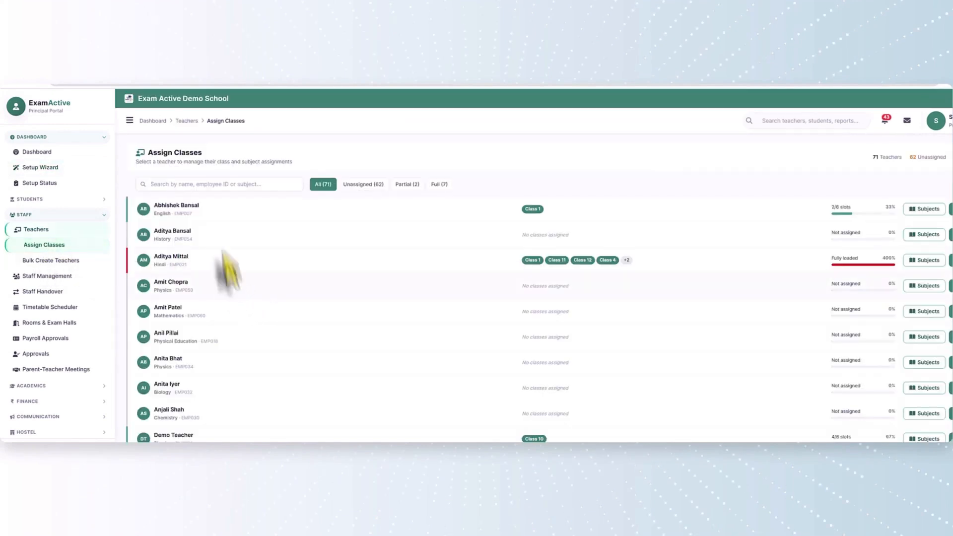
{"action": "left_click", "coordinate": [214, 187]}
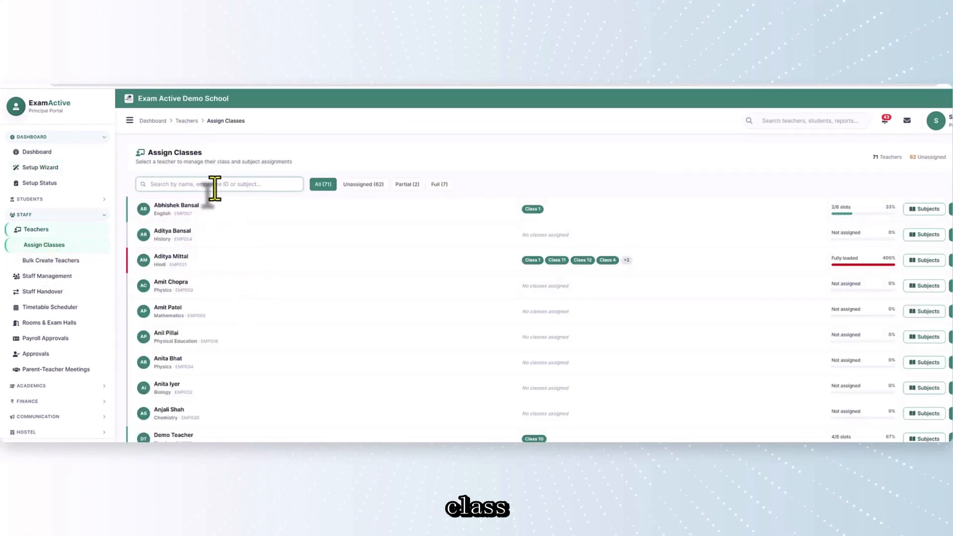
{"action": "type", "text": "tea"}
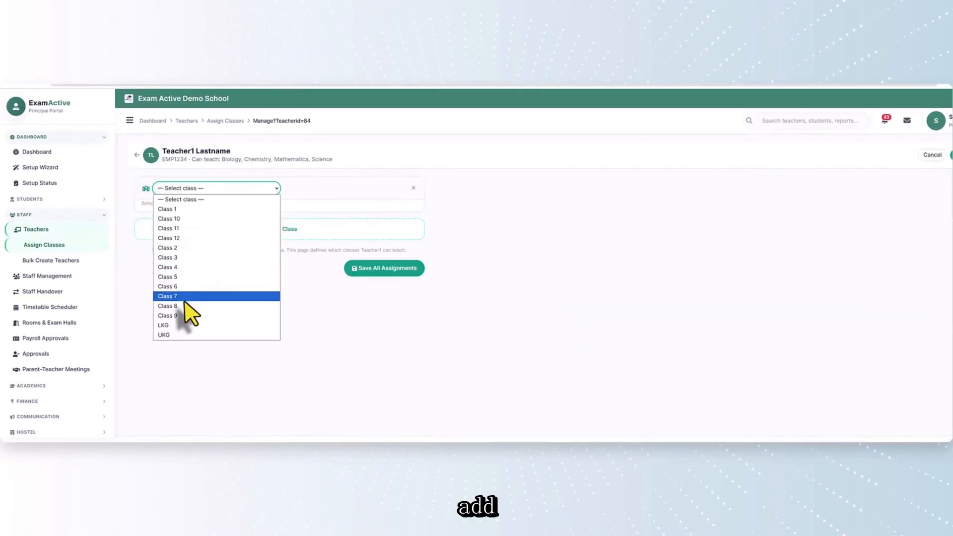
Assign Class 8 to the new teacher with Biology, Chemistry and Mathematics as the subjects to teach
{"action": "left_click", "coordinate": [185, 305]}
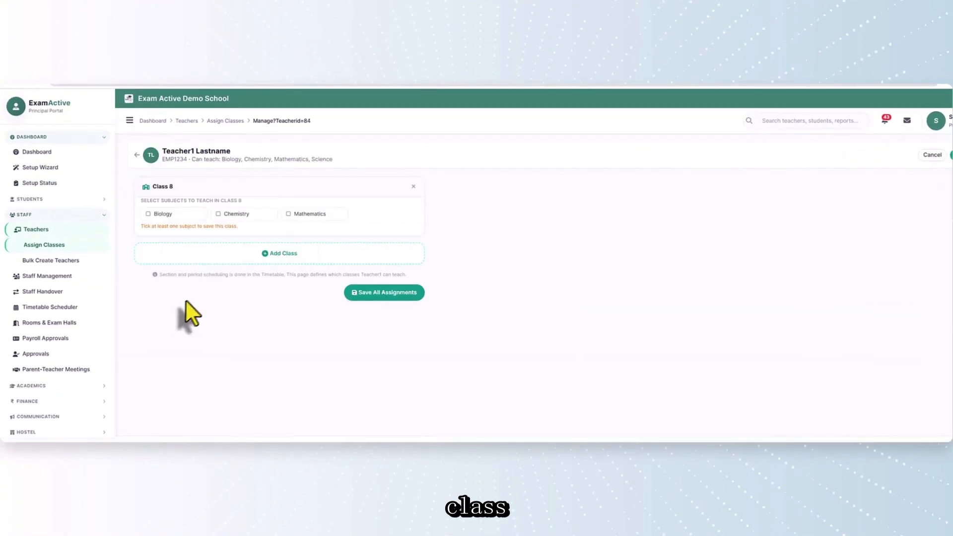
{"action": "left_click", "coordinate": [149, 216]}
{"action": "left_click", "coordinate": [226, 214]}
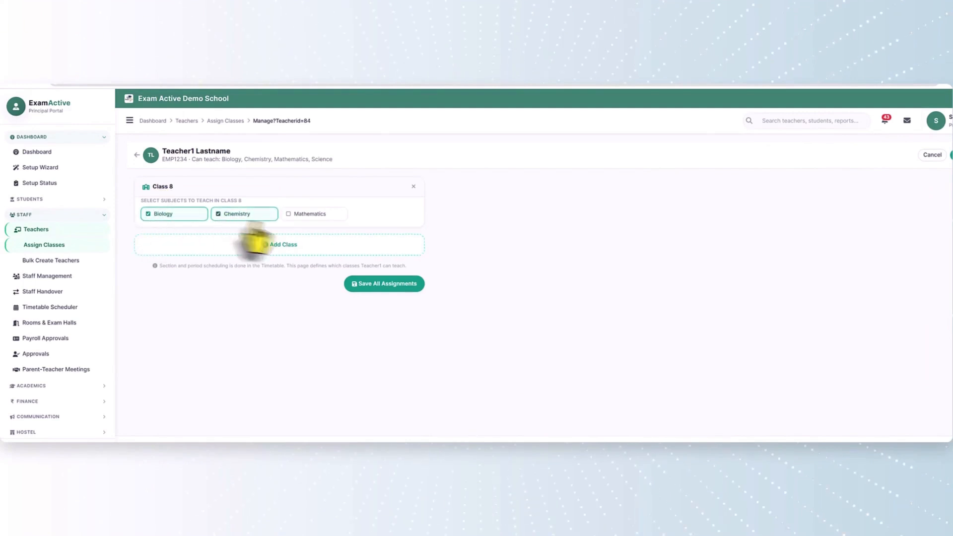
{"action": "left_click", "coordinate": [299, 214]}
Try to add Class 9 as the teacher's second class and remove that entry again
{"action": "left_click", "coordinate": [278, 246]}
{"action": "left_click", "coordinate": [274, 246]}
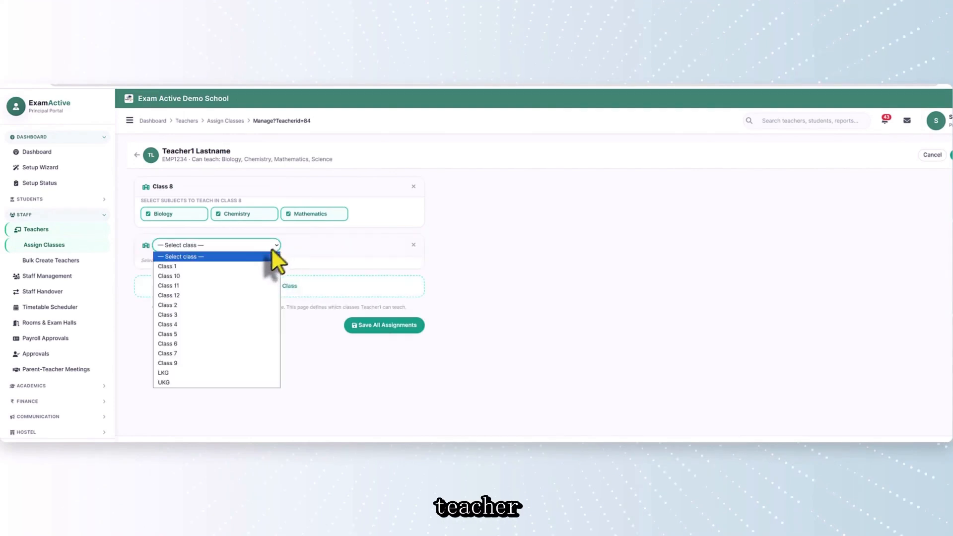
{"action": "scroll", "coordinate": [272, 260], "scroll_direction": "down", "scroll_amount": 1}
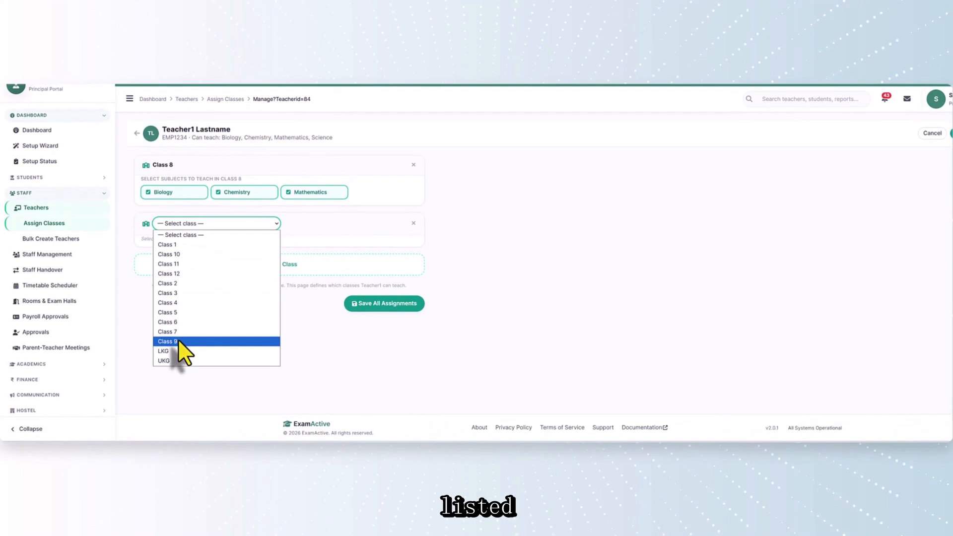
{"action": "left_click", "coordinate": [178, 341]}
{"action": "scroll", "coordinate": [347, 267], "scroll_direction": "up", "scroll_amount": 1}
{"action": "left_click", "coordinate": [414, 244]}
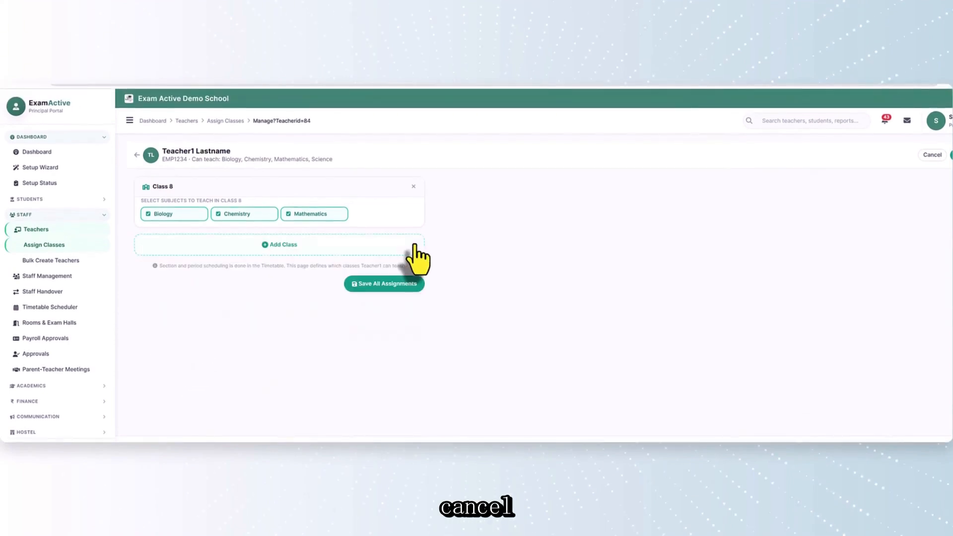
Add Class 10 with Mathematics for the new teacher, save all assignments and check the teacher's row in the list
{"action": "left_click", "coordinate": [280, 246]}
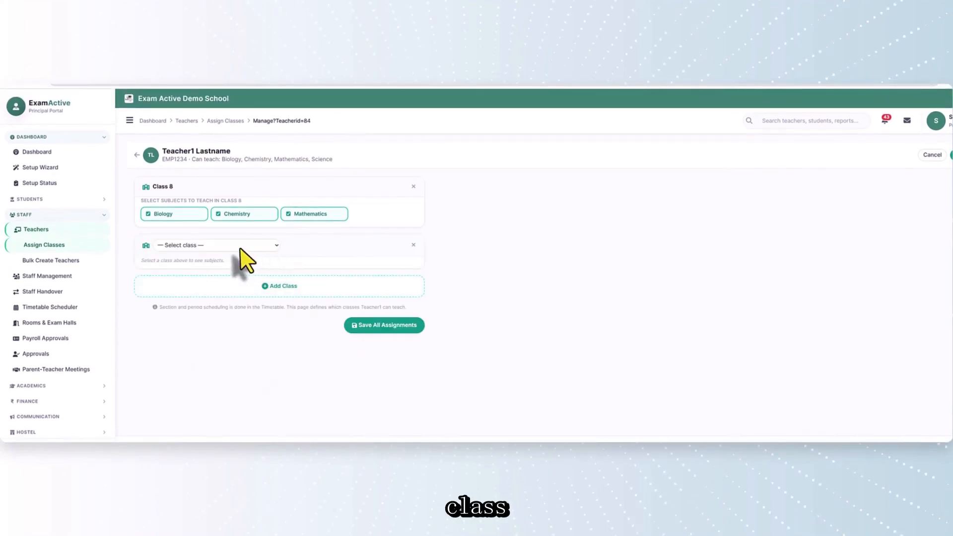
{"action": "left_click", "coordinate": [237, 246]}
{"action": "left_click", "coordinate": [225, 276]}
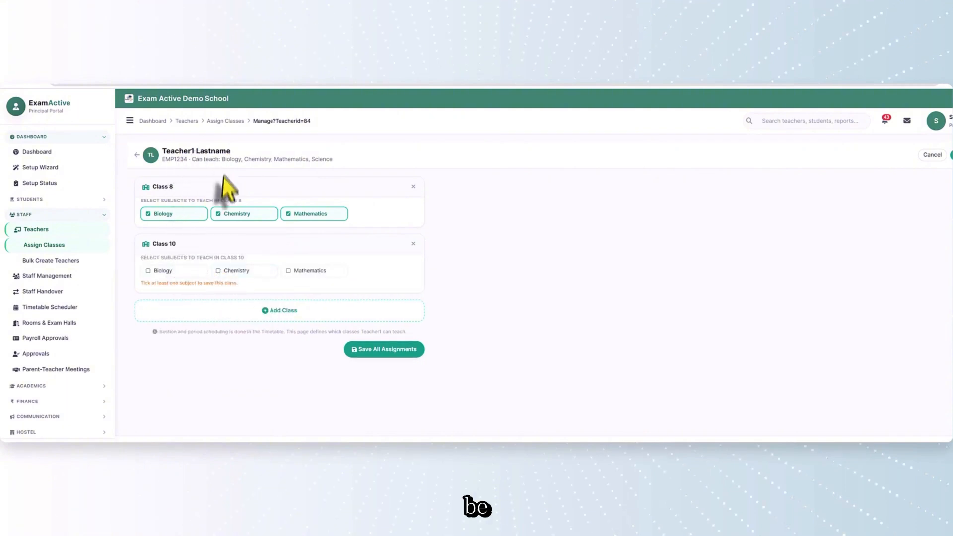
{"action": "left_click", "coordinate": [291, 270]}
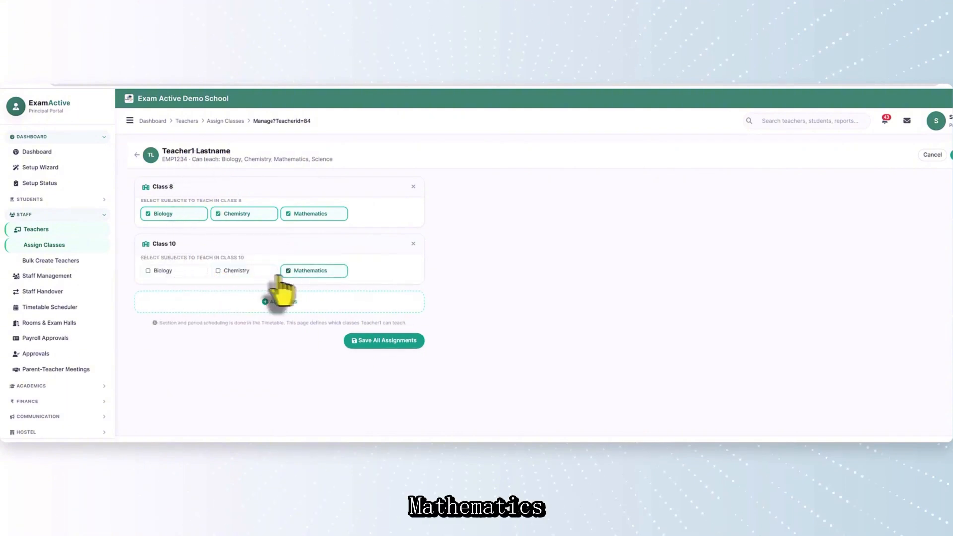
{"action": "scroll", "coordinate": [370, 337], "scroll_direction": "down", "scroll_amount": 1}
{"action": "left_click", "coordinate": [372, 320]}
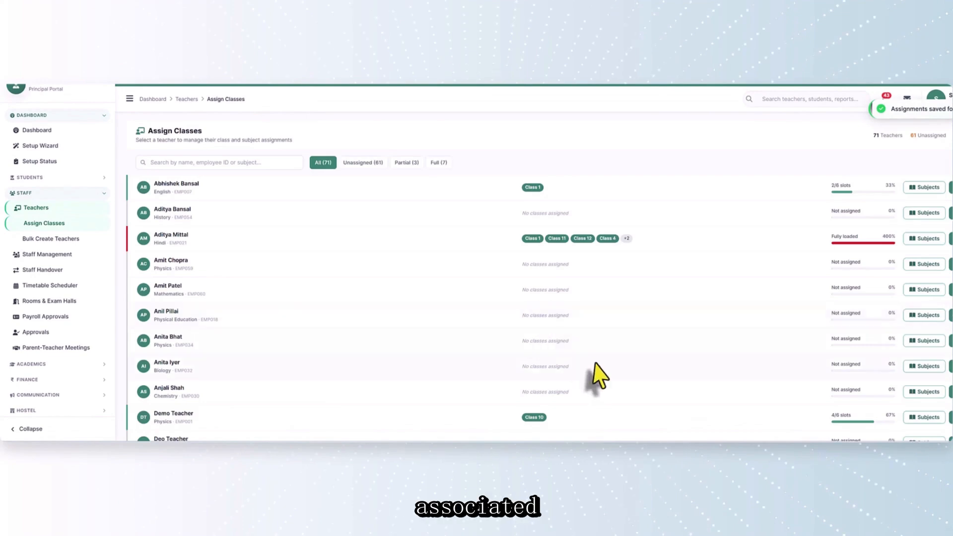
{"action": "scroll", "coordinate": [585, 372], "scroll_direction": "down", "scroll_amount": 3}
{"action": "scroll", "coordinate": [585, 372], "scroll_direction": "down", "scroll_amount": 10}
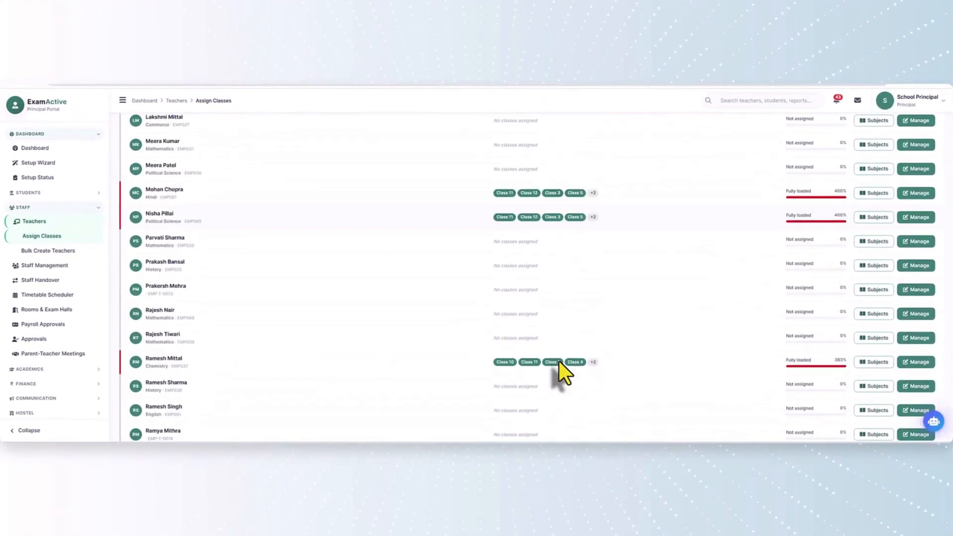
{"action": "scroll", "coordinate": [558, 361], "scroll_direction": "down", "scroll_amount": 15}
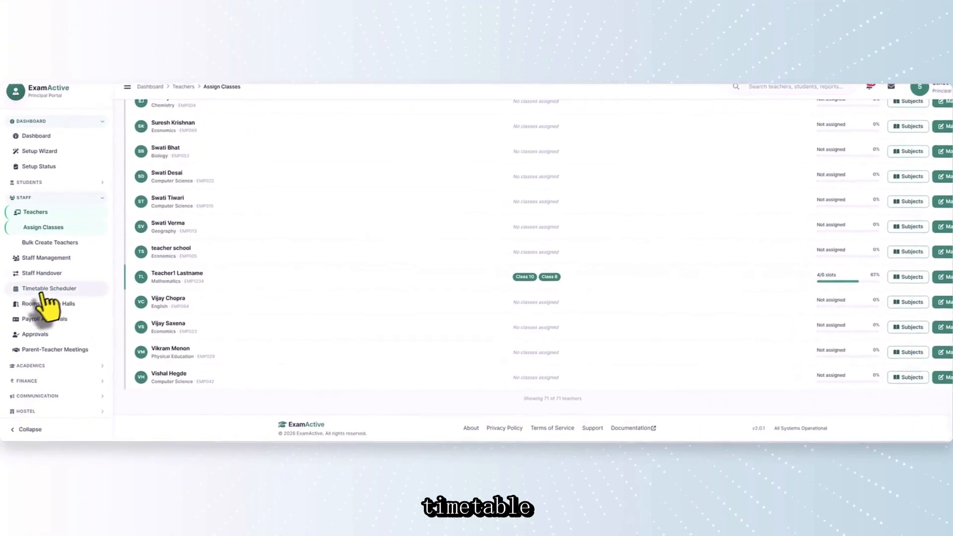
Open the Timetable Scheduler and display the timetable of Class 8, Section A
{"action": "left_click", "coordinate": [42, 292]}
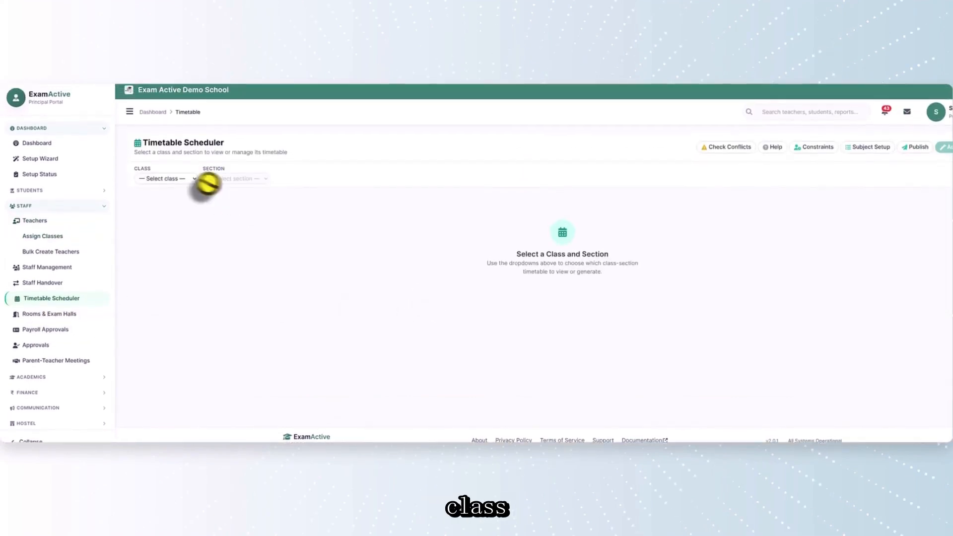
{"action": "left_click", "coordinate": [188, 186]}
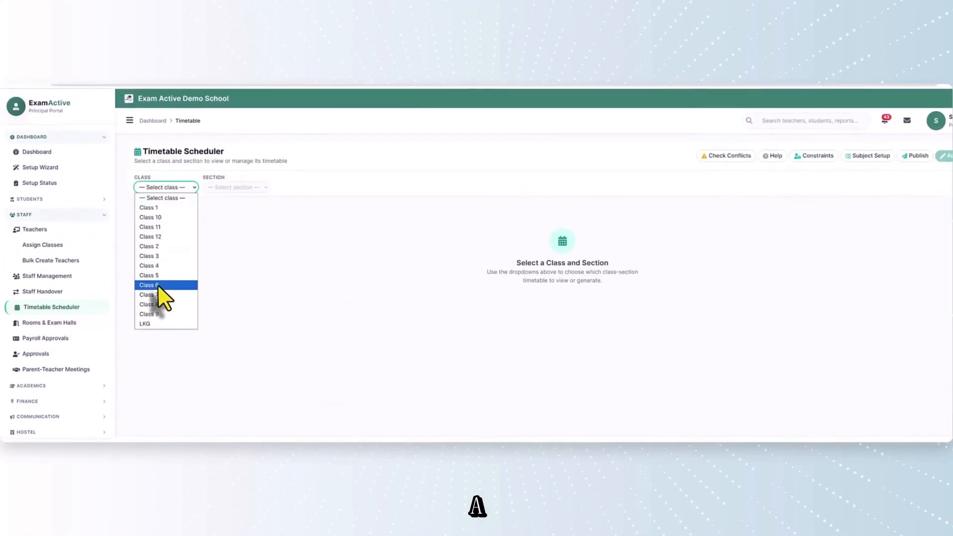
{"action": "left_click", "coordinate": [159, 304]}
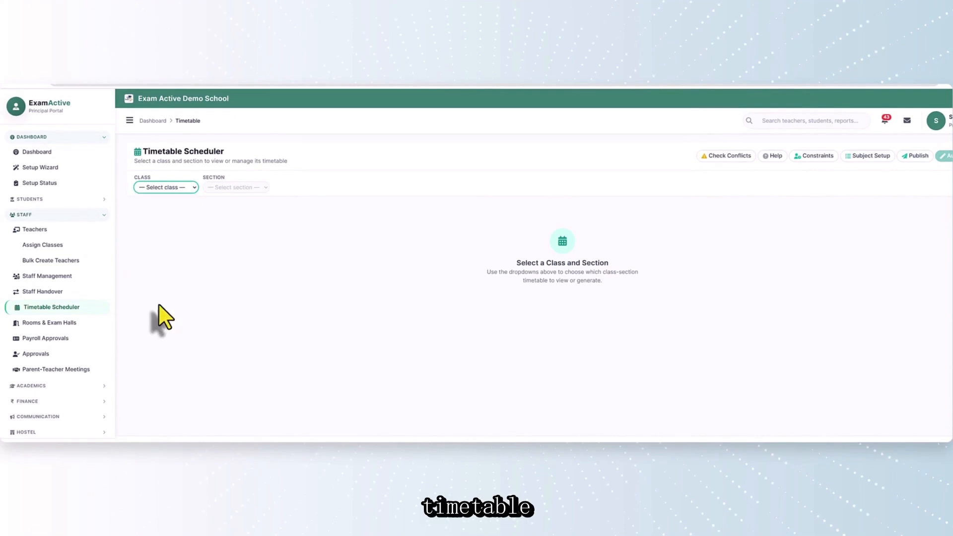
{"action": "left_click", "coordinate": [261, 187]}
{"action": "left_click", "coordinate": [243, 207]}
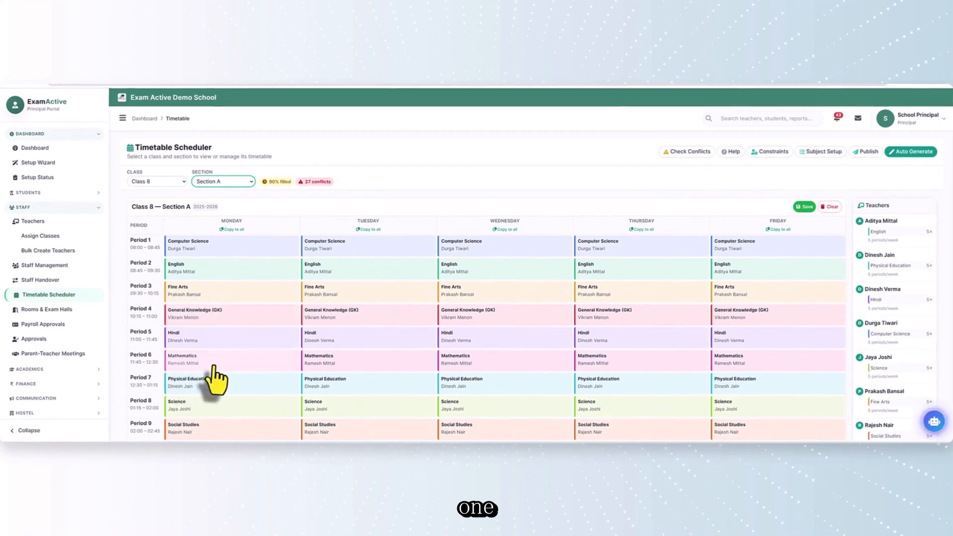
Reassign the Monday Period 6 Mathematics lesson to the new teacher, save the period and review the Section A timetable
{"action": "left_click", "coordinate": [186, 366]}
{"action": "left_click", "coordinate": [447, 288]}
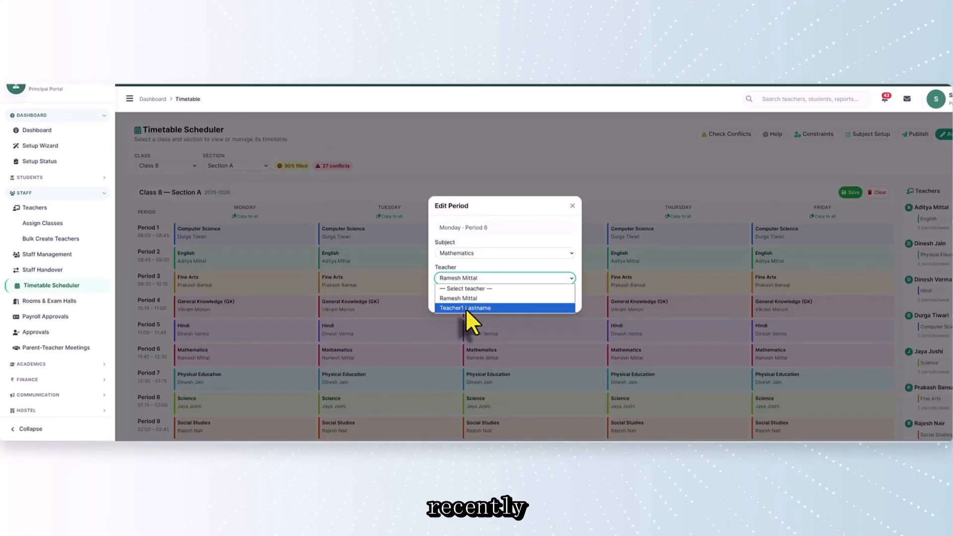
{"action": "left_click", "coordinate": [465, 308]}
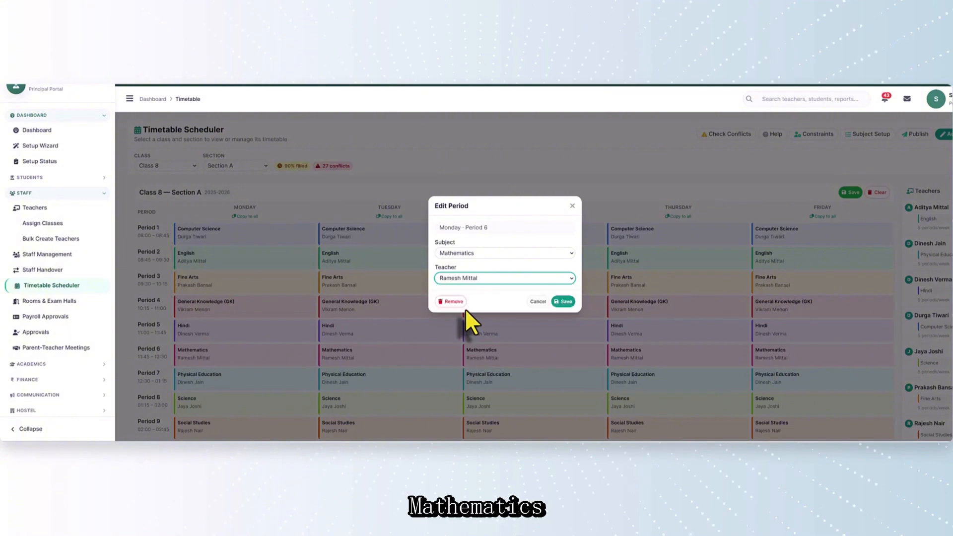
{"action": "left_click", "coordinate": [563, 301]}
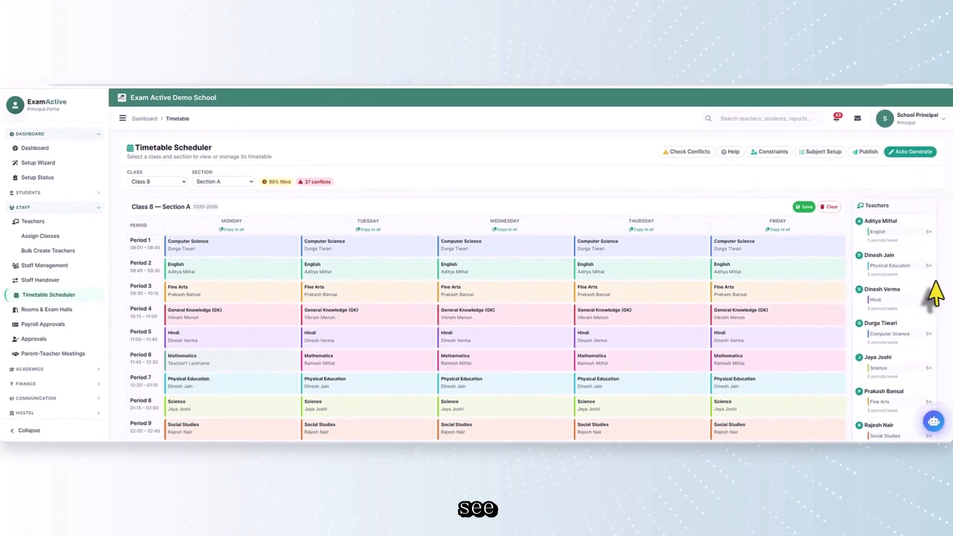
{"action": "scroll", "coordinate": [933, 290], "scroll_direction": "down", "scroll_amount": 2}
{"action": "scroll", "coordinate": [939, 294], "scroll_direction": "down", "scroll_amount": 2}
{"action": "scroll", "coordinate": [939, 294], "scroll_direction": "up", "scroll_amount": 2}
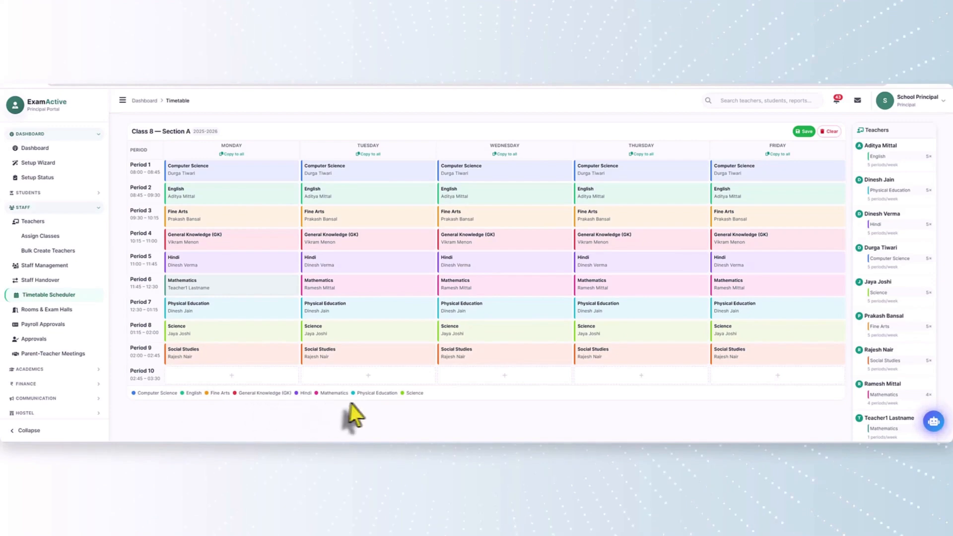
{"action": "scroll", "coordinate": [350, 419], "scroll_direction": "up", "scroll_amount": 2}
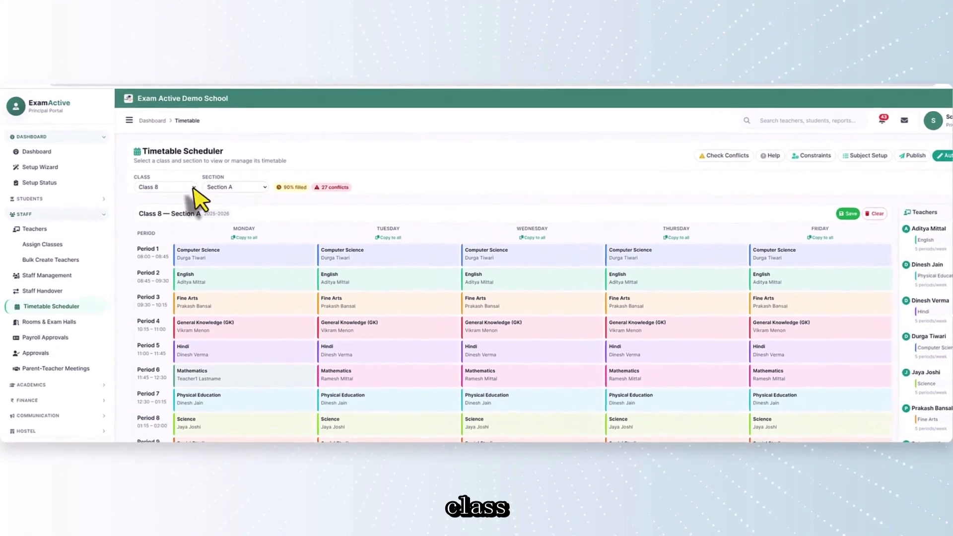
Switch to Class 8, Section B and auto-generate its timetable with the default generation options
{"action": "left_click", "coordinate": [193, 187]}
{"action": "left_click", "coordinate": [156, 295]}
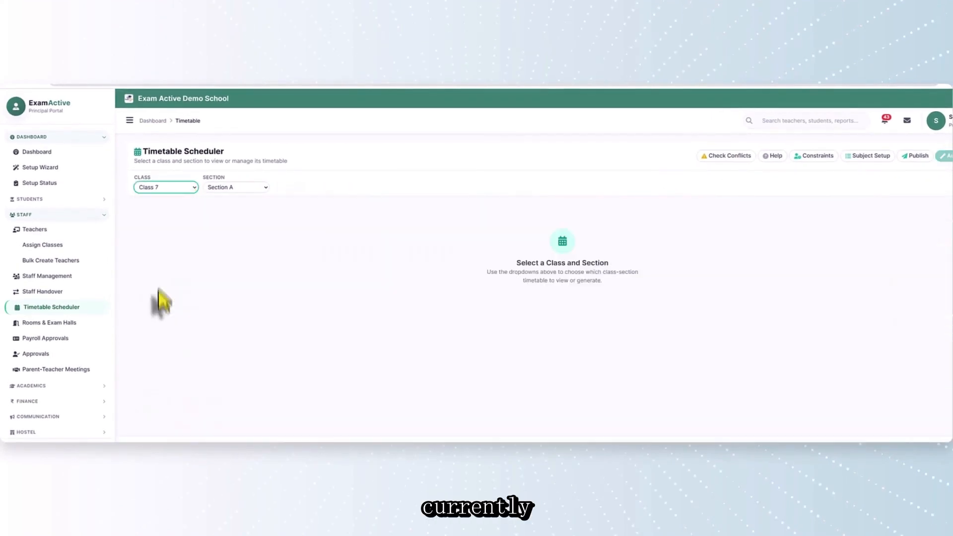
{"action": "left_click", "coordinate": [186, 188]}
{"action": "left_click", "coordinate": [157, 304]}
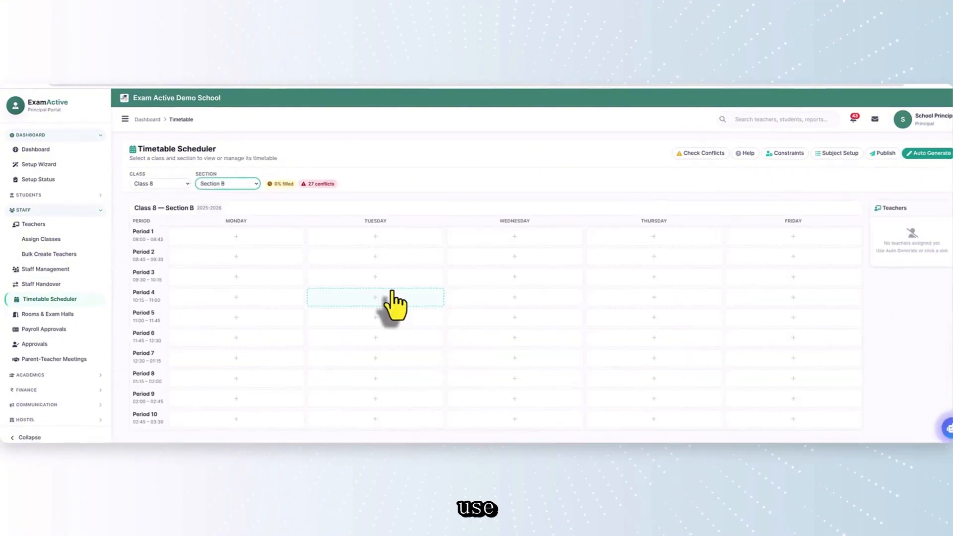
{"action": "left_click", "coordinate": [908, 154]}
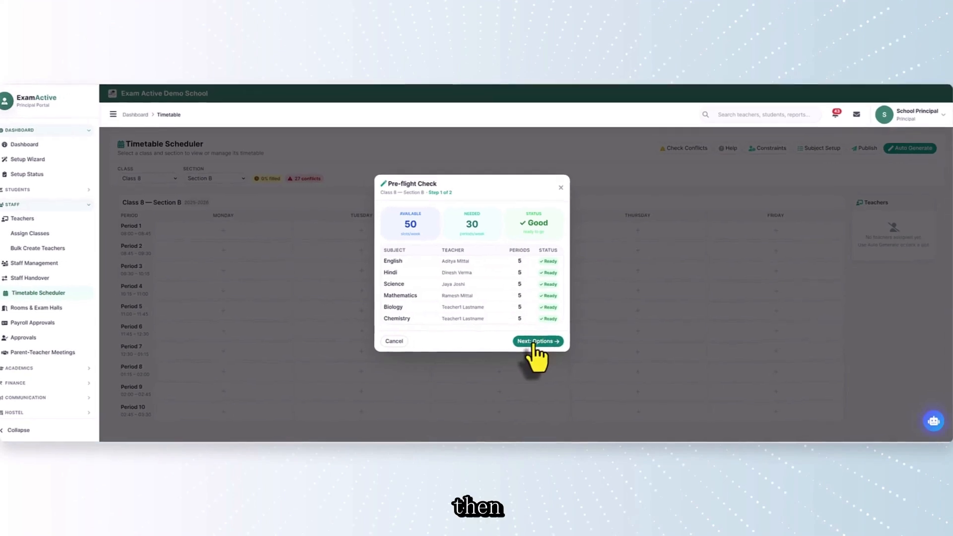
{"action": "left_click", "coordinate": [548, 343]}
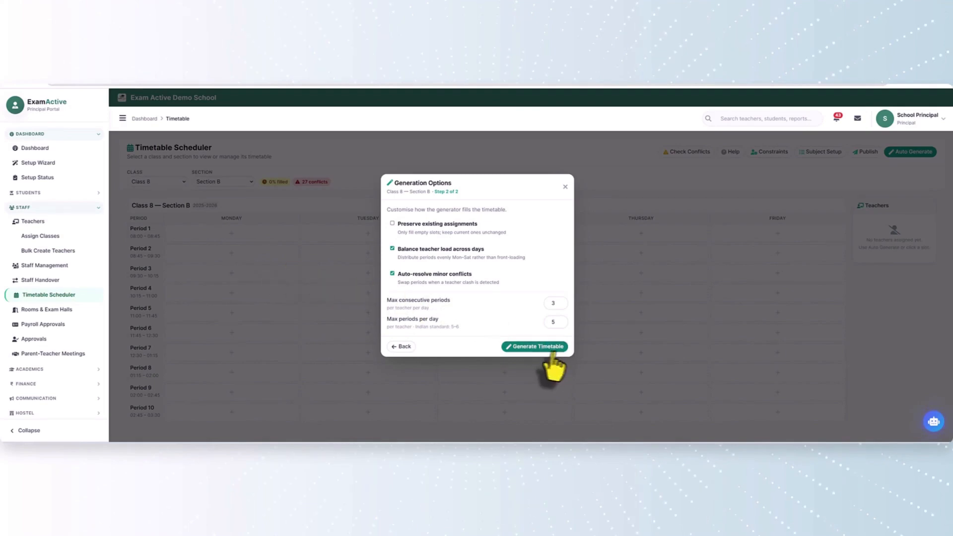
{"action": "left_click", "coordinate": [527, 349]}
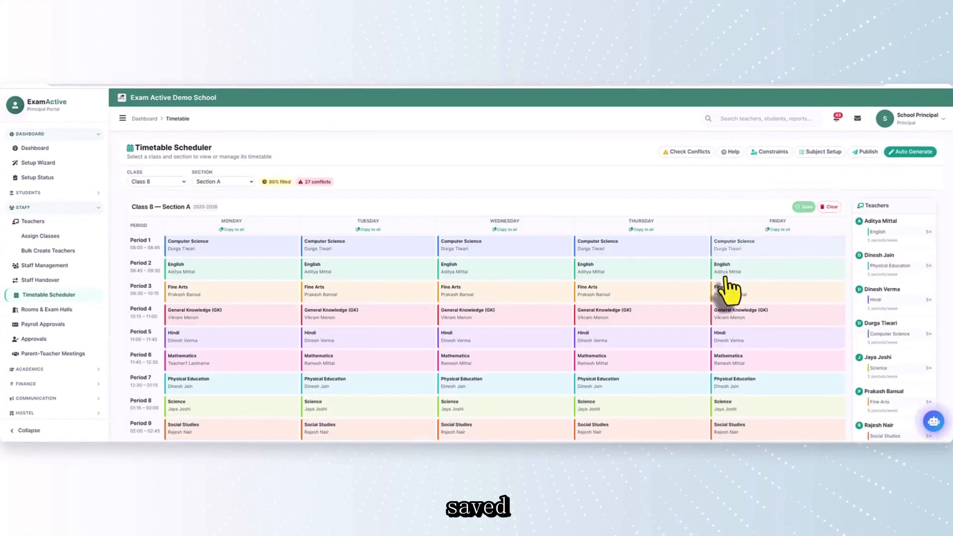
Review the full Class 8 Section A timetable and check the school's Setup Status for outstanding operations prerequisites
{"action": "scroll", "coordinate": [724, 287], "scroll_direction": "down", "scroll_amount": 3}
{"action": "scroll", "coordinate": [726, 290], "scroll_direction": "up", "scroll_amount": 1}
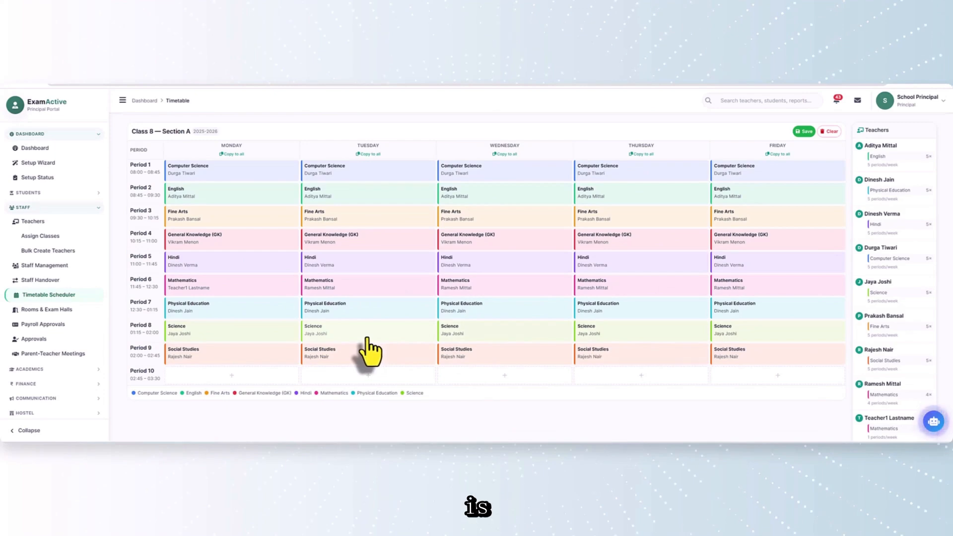
{"action": "left_click", "coordinate": [37, 178]}
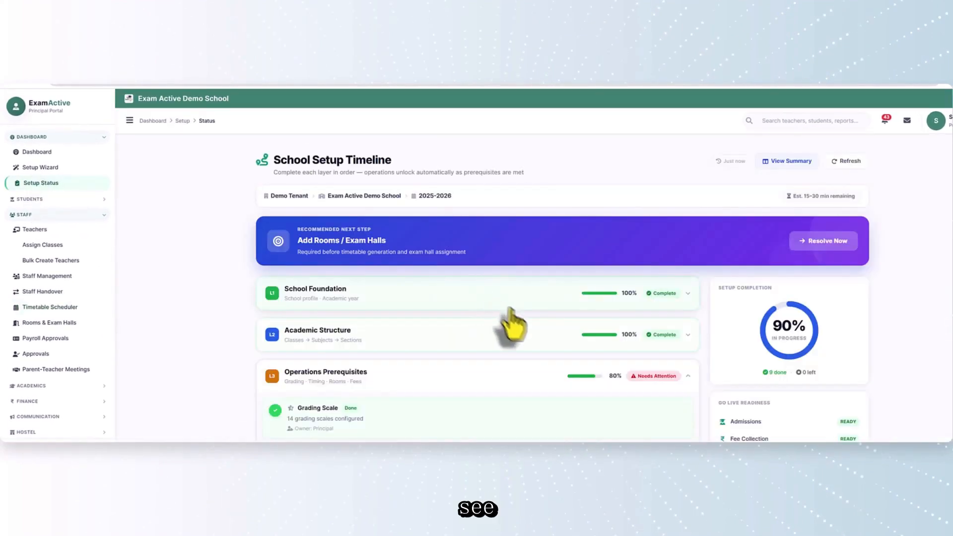
{"action": "scroll", "coordinate": [521, 325], "scroll_direction": "down", "scroll_amount": 1}
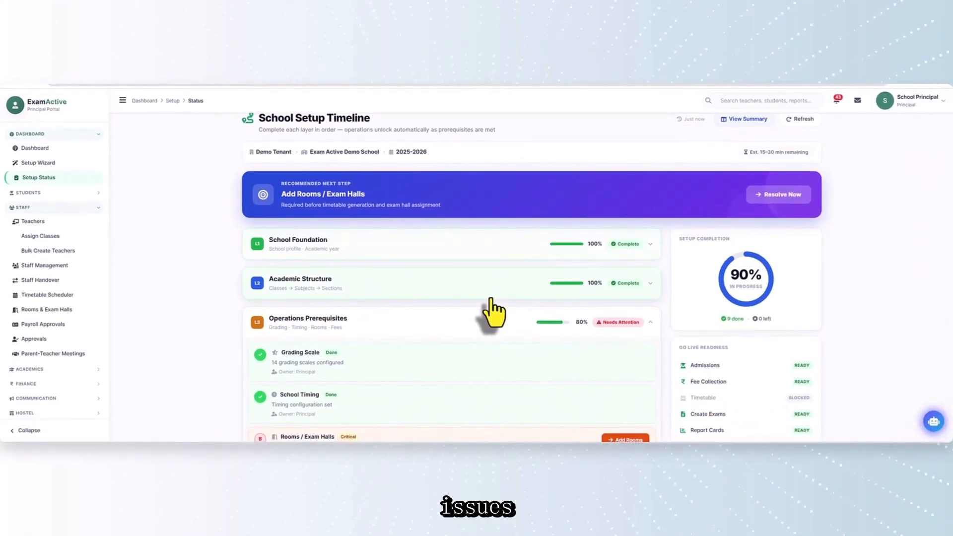
{"action": "scroll", "coordinate": [490, 298], "scroll_direction": "down", "scroll_amount": 3}
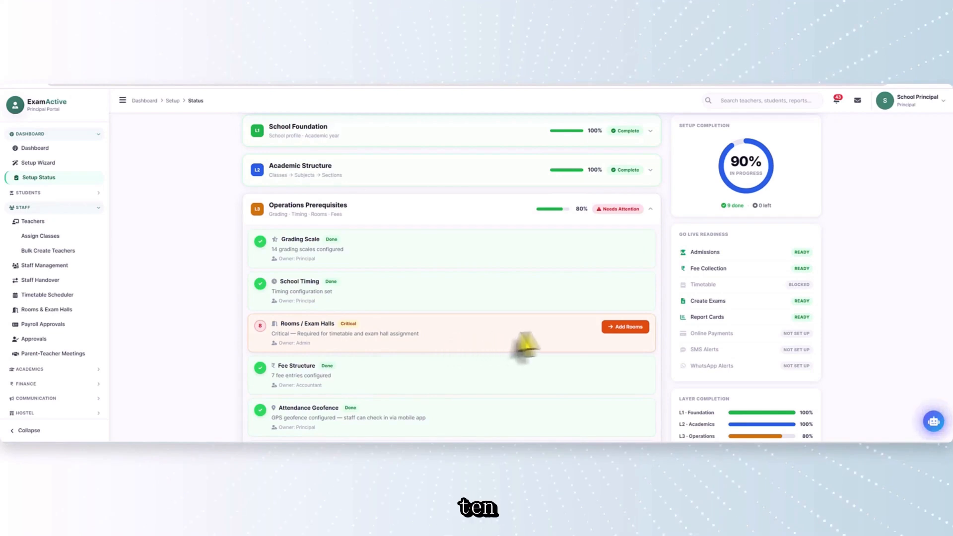
Add the missing room from the critical prerequisite: number 101, name Class 10, type Classroom, capacity 25
{"action": "left_click", "coordinate": [624, 326]}
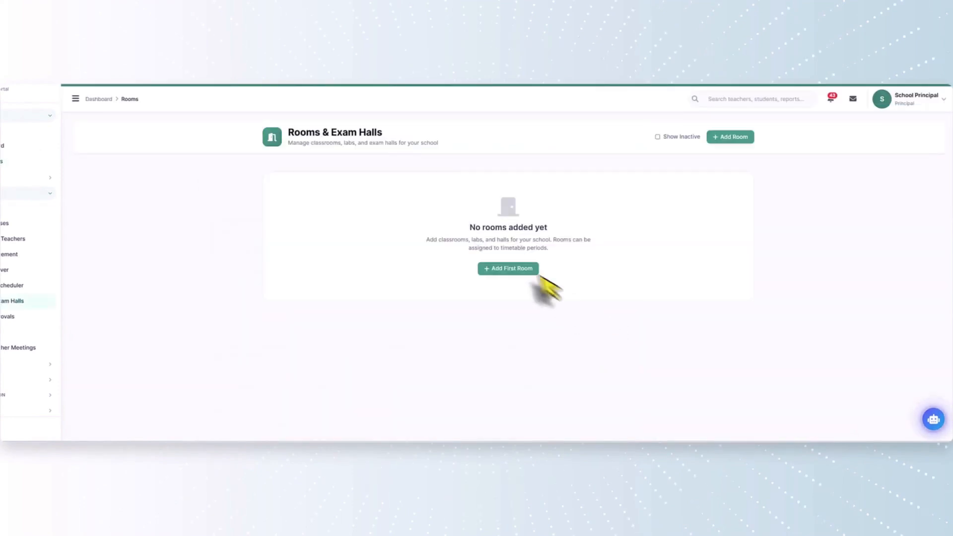
{"action": "left_click", "coordinate": [507, 268]}
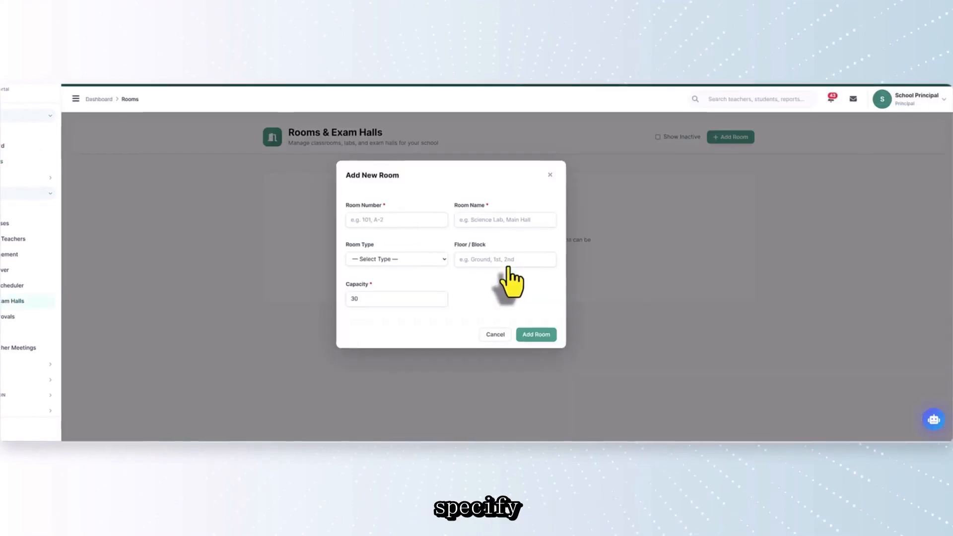
{"action": "left_click", "coordinate": [438, 234]}
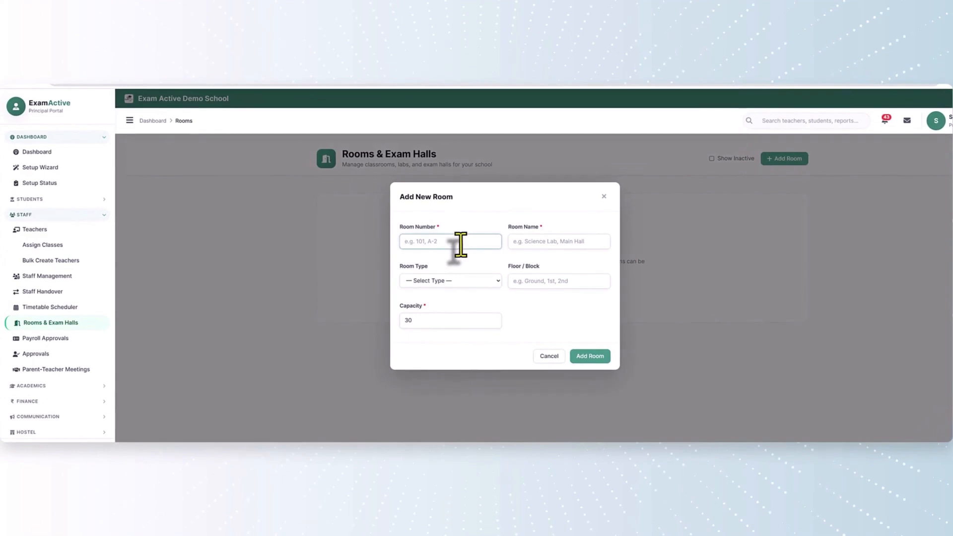
{"action": "type", "text": "101"}
{"action": "left_click", "coordinate": [557, 242]}
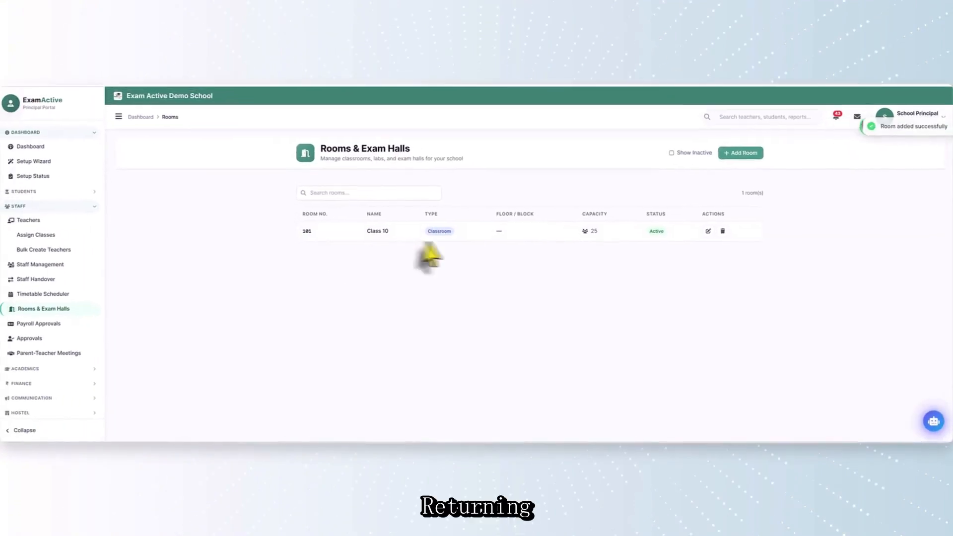
Return to the Setup Status and review the setup layers, go-live readiness, layer completion and unlocked operations
{"action": "left_click", "coordinate": [40, 177]}
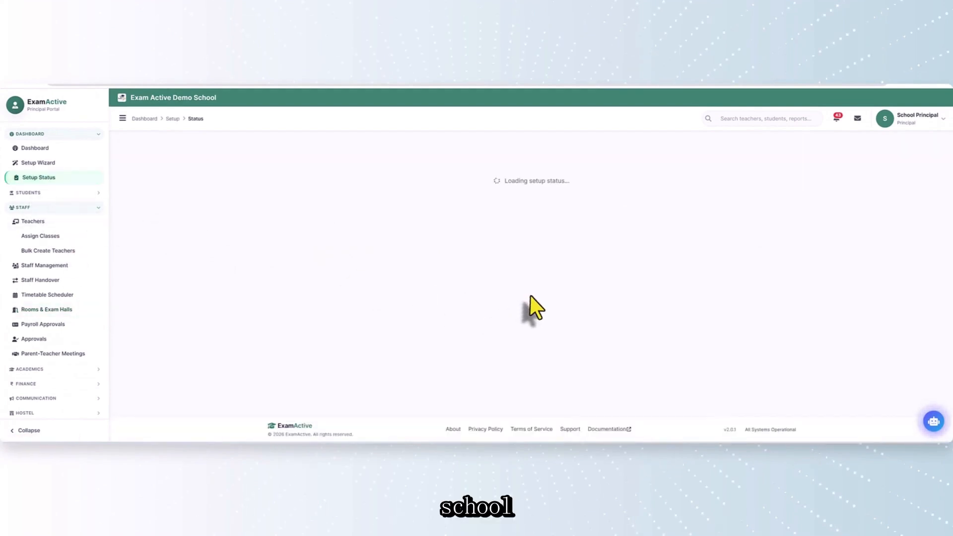
{"action": "scroll", "coordinate": [531, 297], "scroll_direction": "down", "scroll_amount": 2}
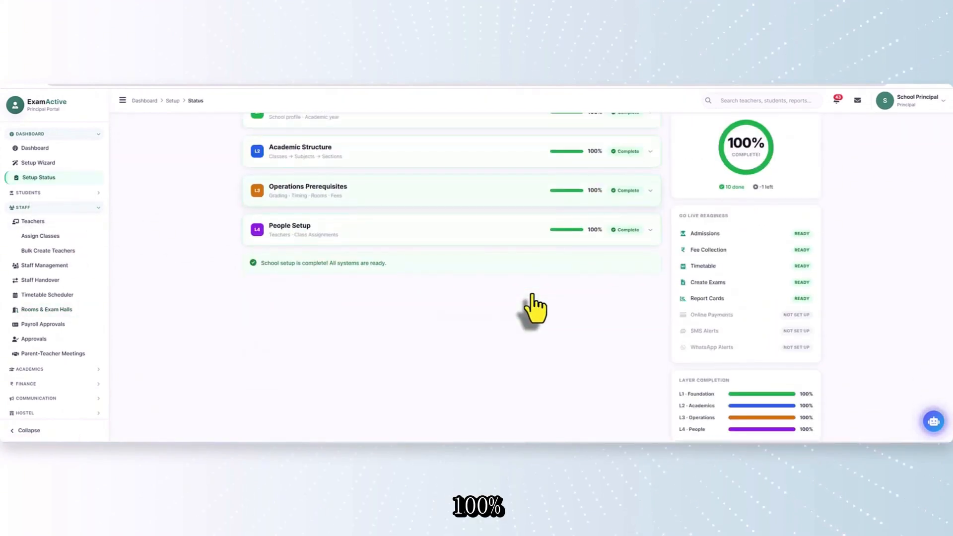
{"action": "scroll", "coordinate": [531, 291], "scroll_direction": "up", "scroll_amount": 2}
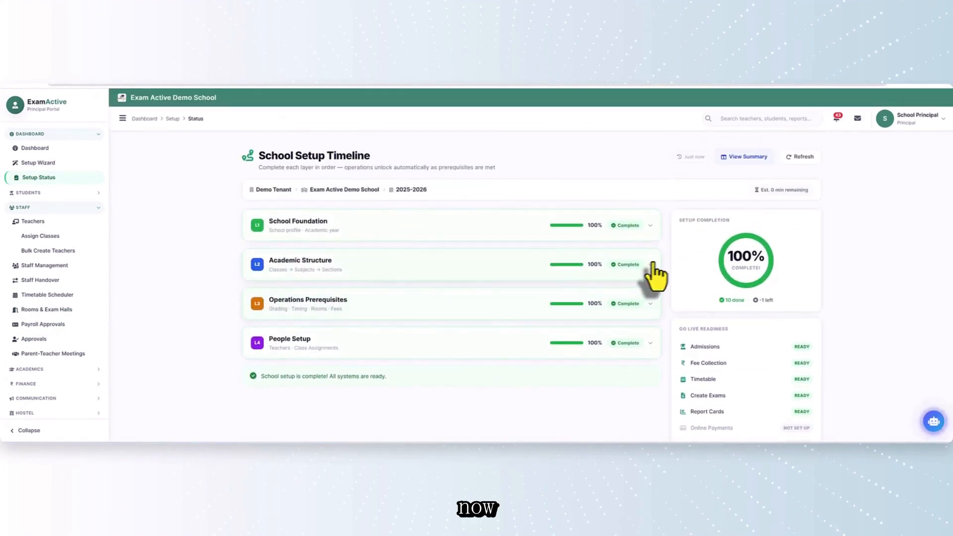
{"action": "scroll", "coordinate": [680, 293], "scroll_direction": "down", "scroll_amount": 1}
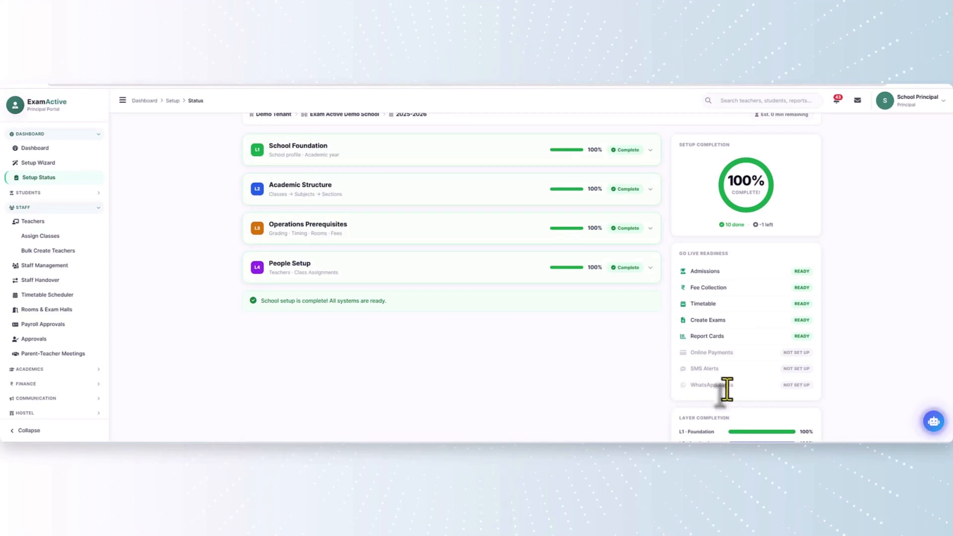
{"action": "scroll", "coordinate": [722, 386], "scroll_direction": "down", "scroll_amount": 2}
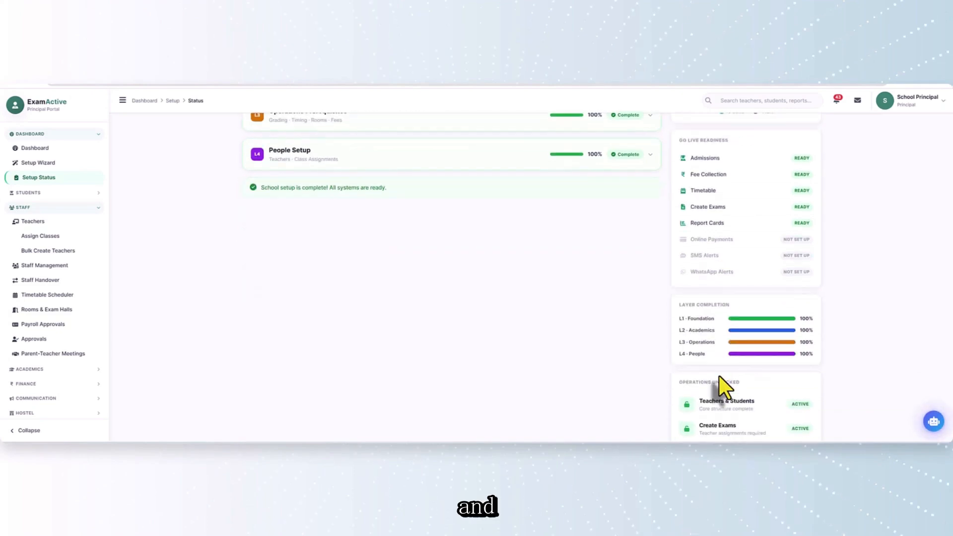
{"action": "scroll", "coordinate": [719, 376], "scroll_direction": "down", "scroll_amount": 2}
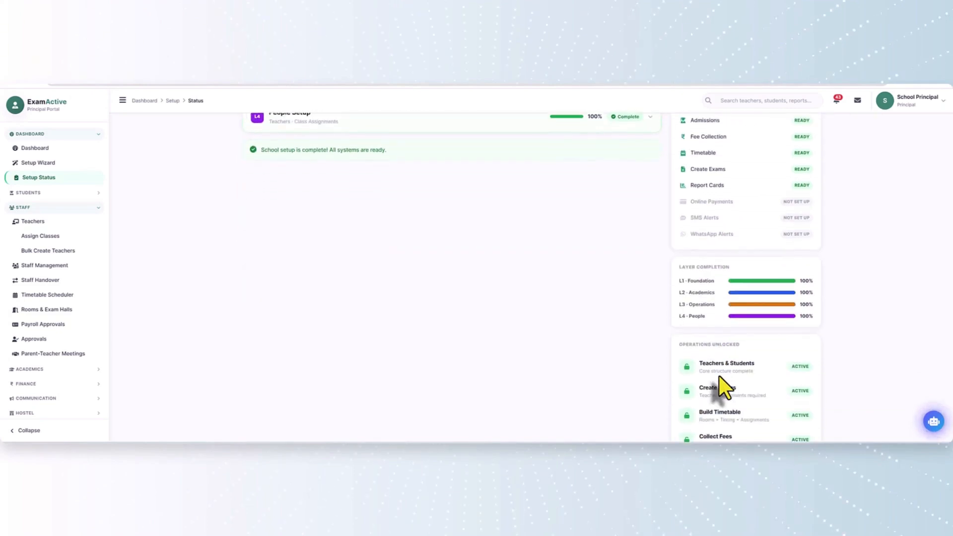
{"action": "scroll", "coordinate": [719, 382], "scroll_direction": "down", "scroll_amount": 1}
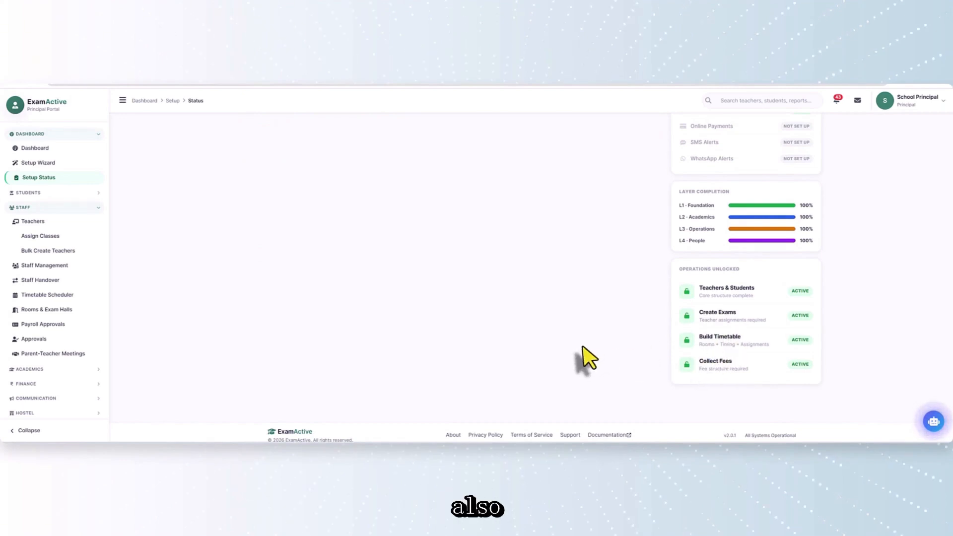
View the new admission application notifications and close their list
{"action": "scroll", "coordinate": [583, 347], "scroll_direction": "up", "scroll_amount": 3}
{"action": "scroll", "coordinate": [580, 337], "scroll_direction": "up", "scroll_amount": 5}
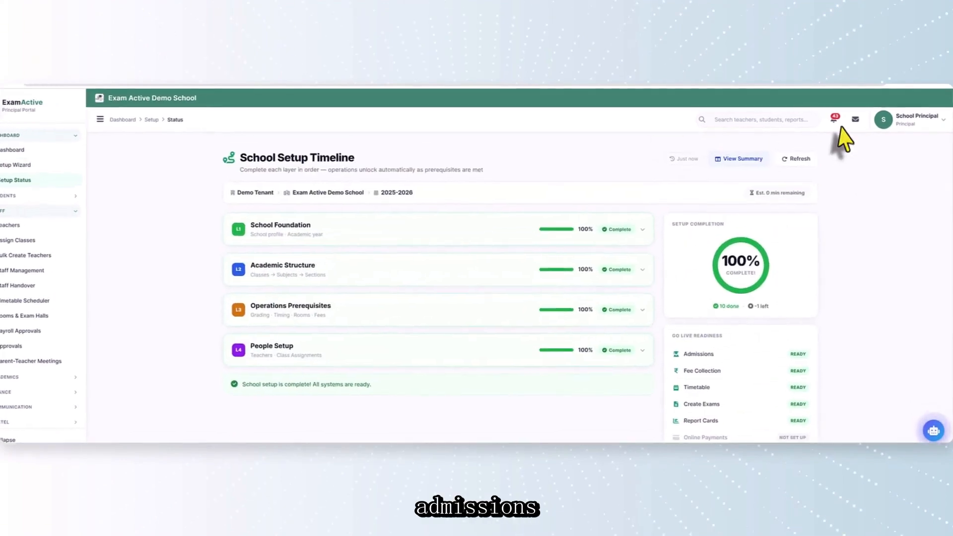
{"action": "left_click", "coordinate": [833, 124]}
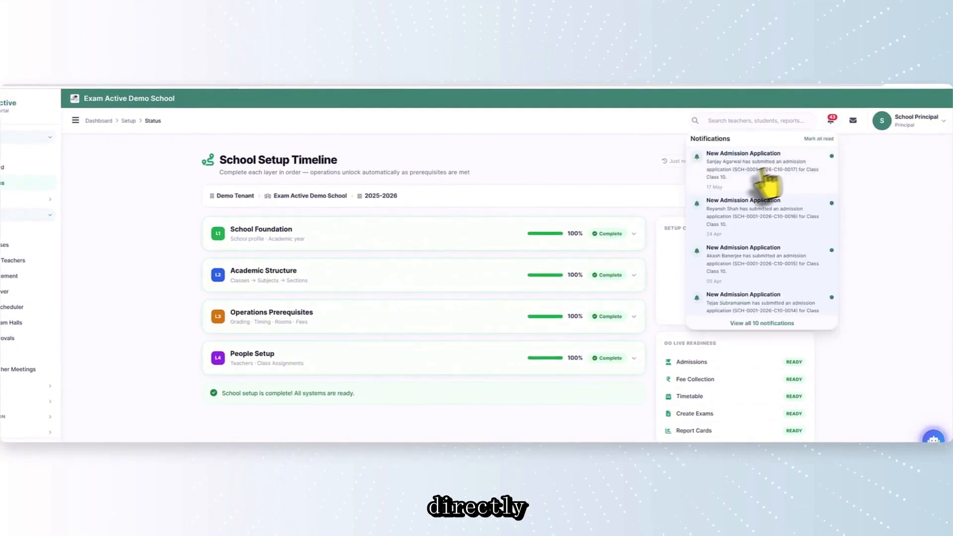
{"action": "left_click", "coordinate": [874, 192]}
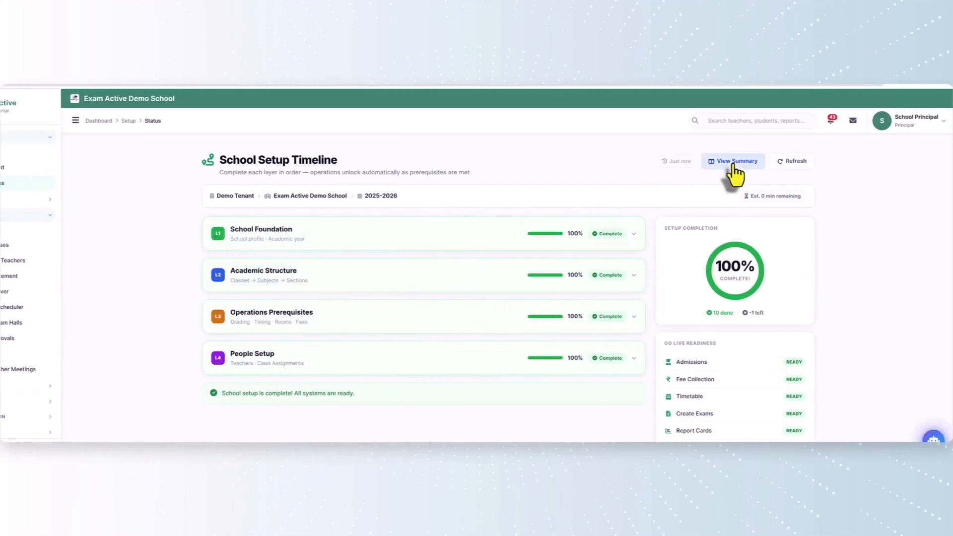
Open the School Configuration Summary and examine its class table, teacher assignments, go-live readiness, operations checklist and action-needed issues
{"action": "left_click", "coordinate": [733, 162]}
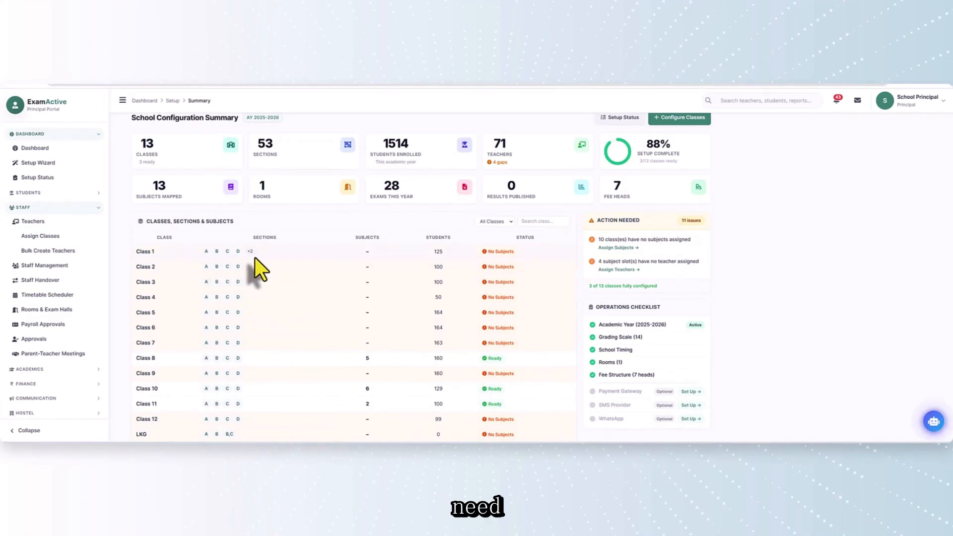
{"action": "scroll", "coordinate": [255, 257], "scroll_direction": "down", "scroll_amount": 1}
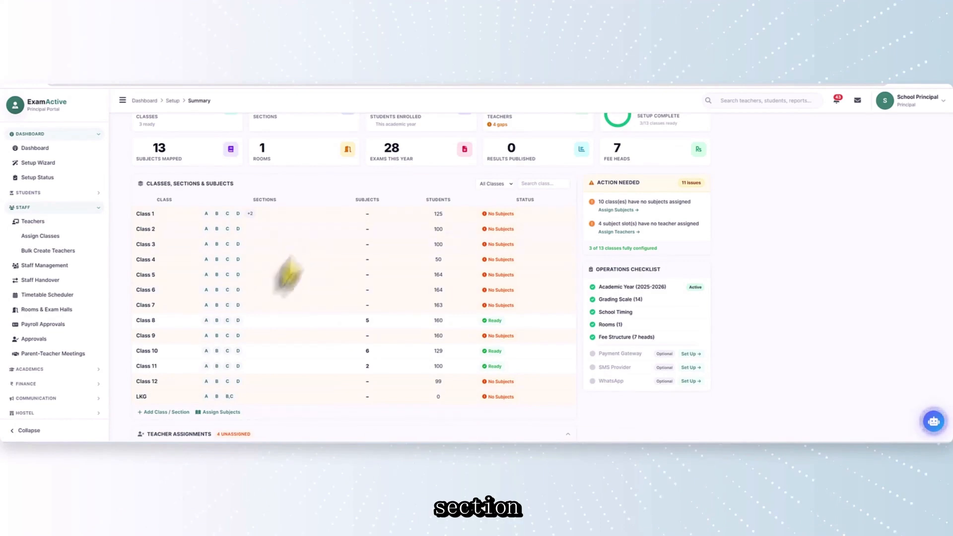
{"action": "scroll", "coordinate": [277, 295], "scroll_direction": "down", "scroll_amount": 3}
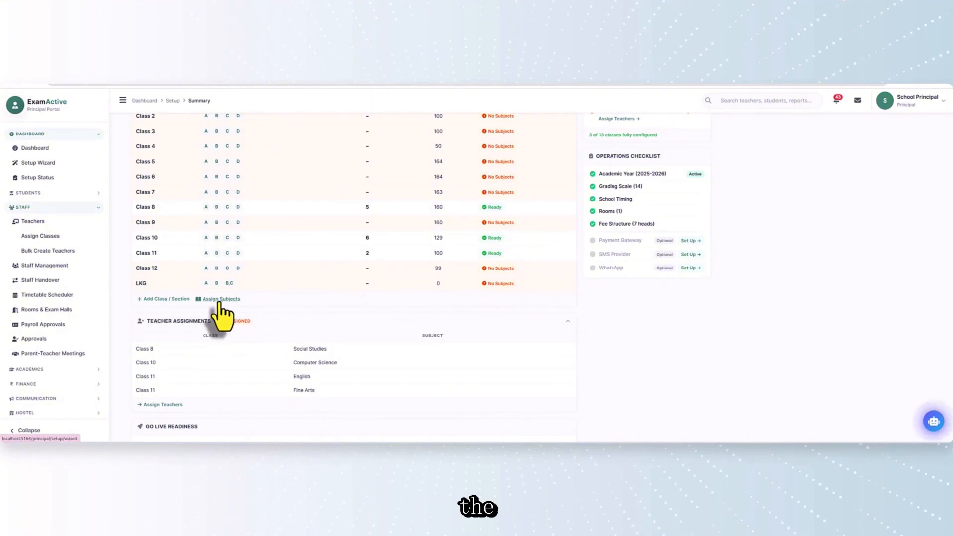
{"action": "scroll", "coordinate": [318, 318], "scroll_direction": "down", "scroll_amount": 2}
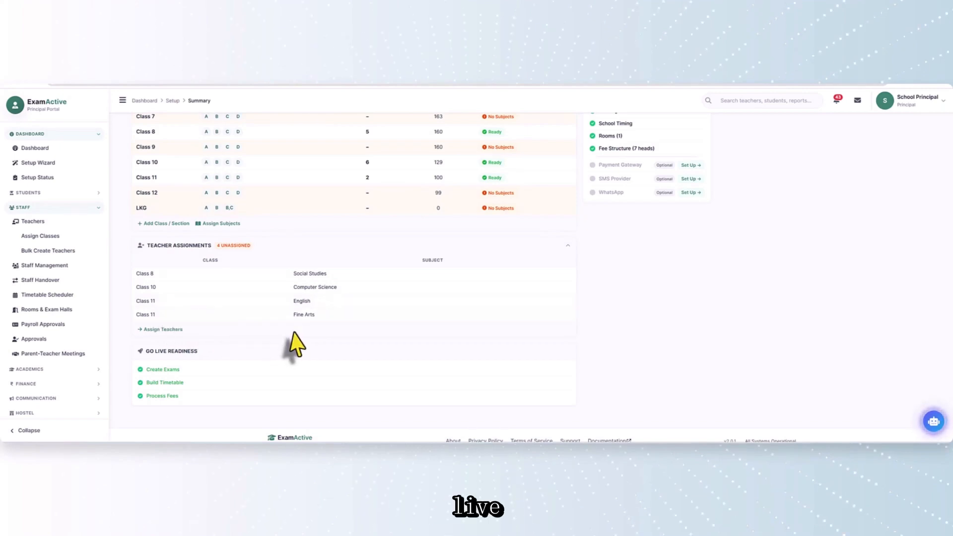
{"action": "scroll", "coordinate": [296, 342], "scroll_direction": "down", "scroll_amount": 1}
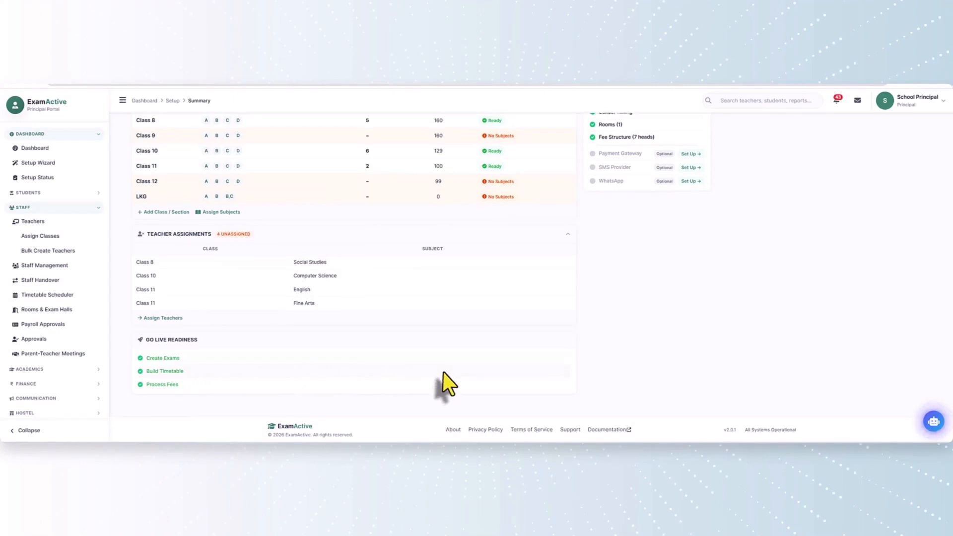
{"action": "scroll", "coordinate": [442, 371], "scroll_direction": "up", "scroll_amount": 3}
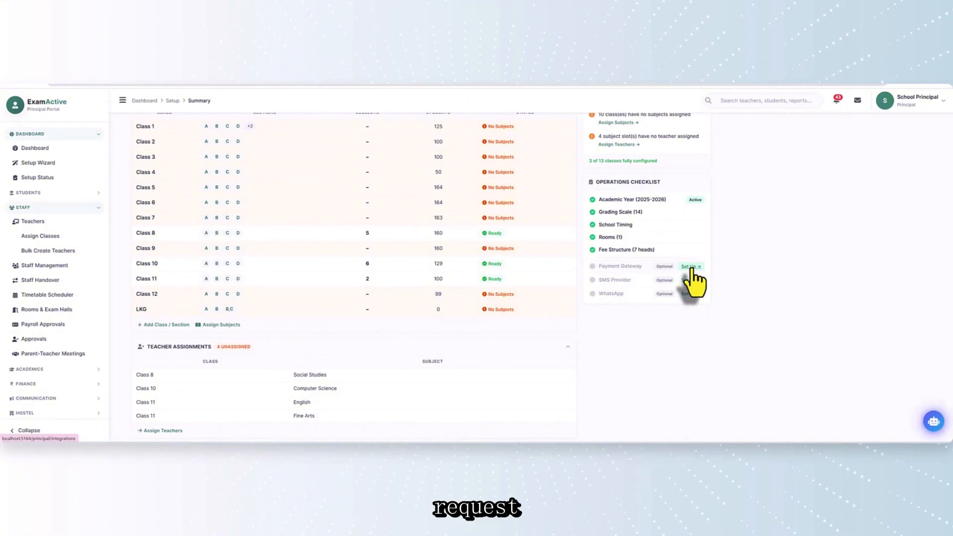
{"action": "scroll", "coordinate": [601, 355], "scroll_direction": "up", "scroll_amount": 4}
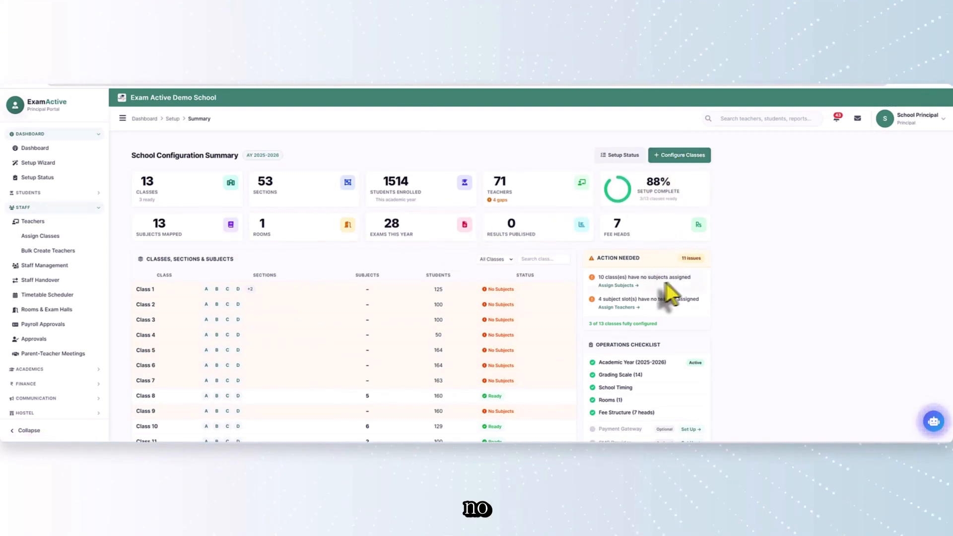
Follow the issue about classes without subjects into the Setup Wizard and view the current mappings in its Subjects stage
{"action": "left_click", "coordinate": [618, 287]}
{"action": "scroll", "coordinate": [605, 298], "scroll_direction": "down", "scroll_amount": 2}
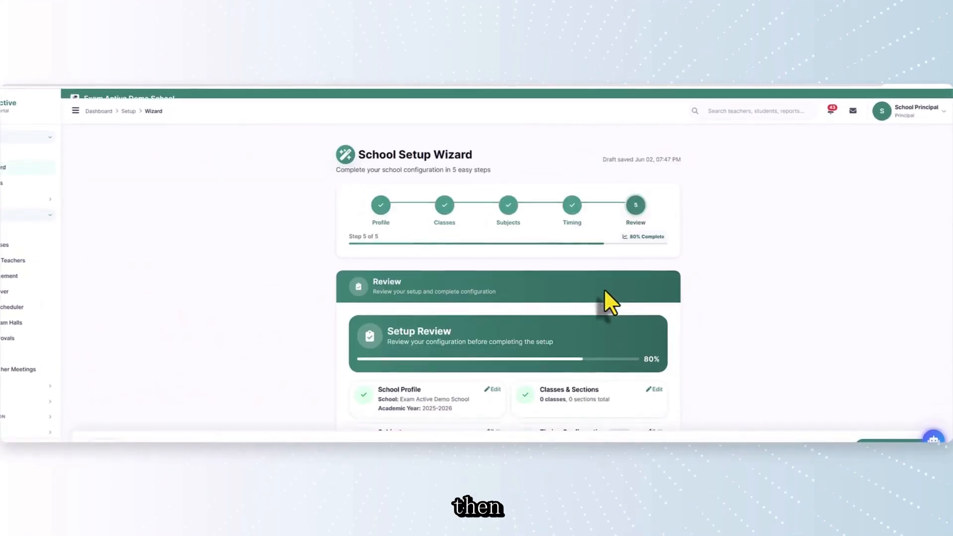
{"action": "left_click", "coordinate": [508, 138]}
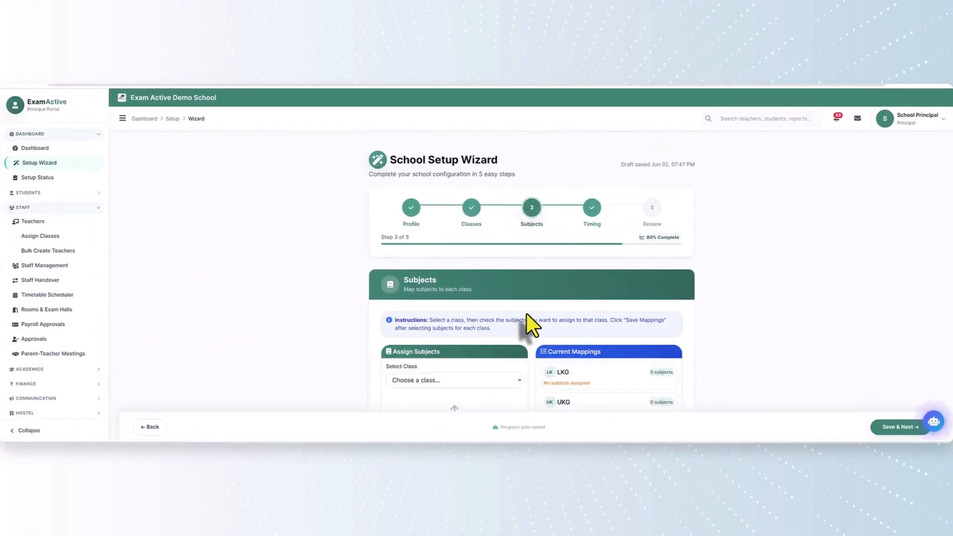
{"action": "scroll", "coordinate": [527, 315], "scroll_direction": "down", "scroll_amount": 2}
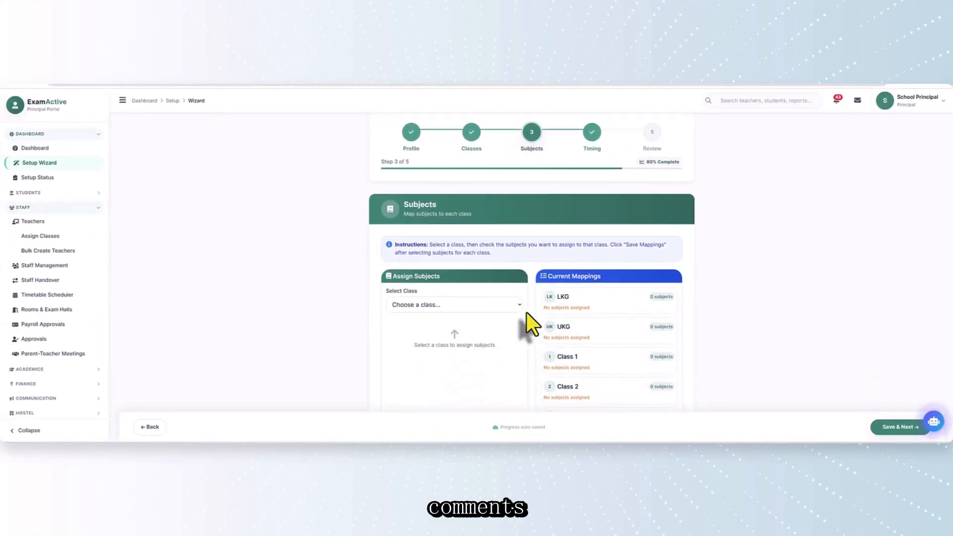
{"action": "scroll", "coordinate": [527, 314], "scroll_direction": "down", "scroll_amount": 1}
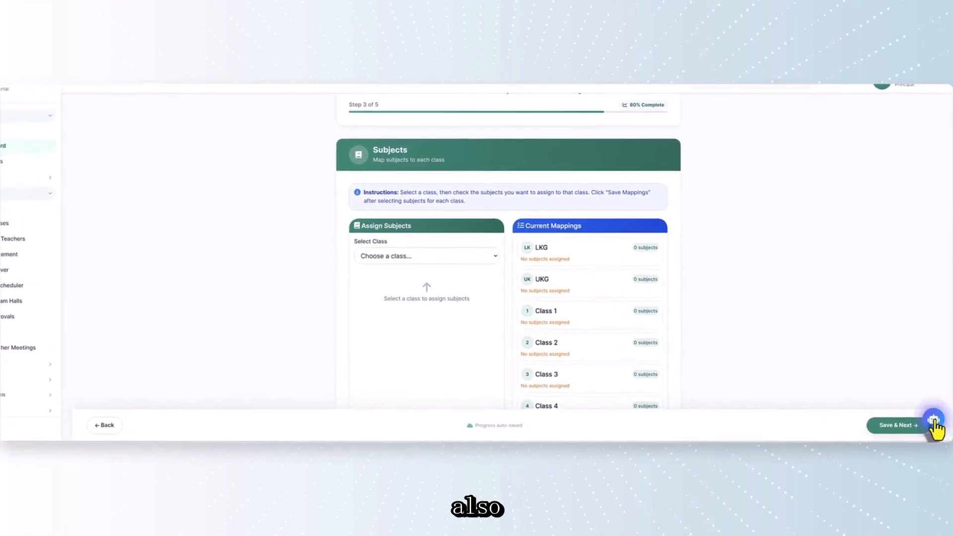
Ask the Genie assistant for Total Students and follow its link to the student overview
{"action": "left_click", "coordinate": [933, 419]}
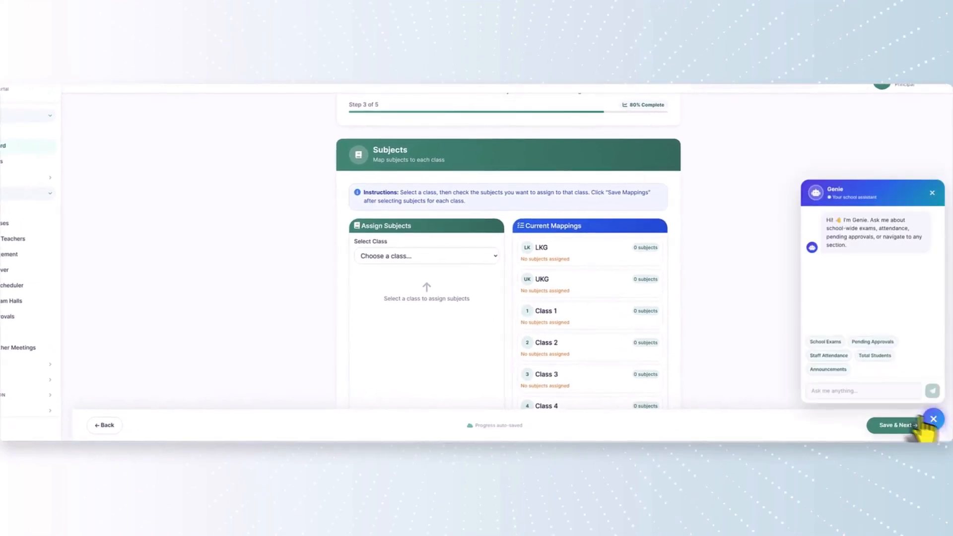
{"action": "left_click", "coordinate": [873, 355]}
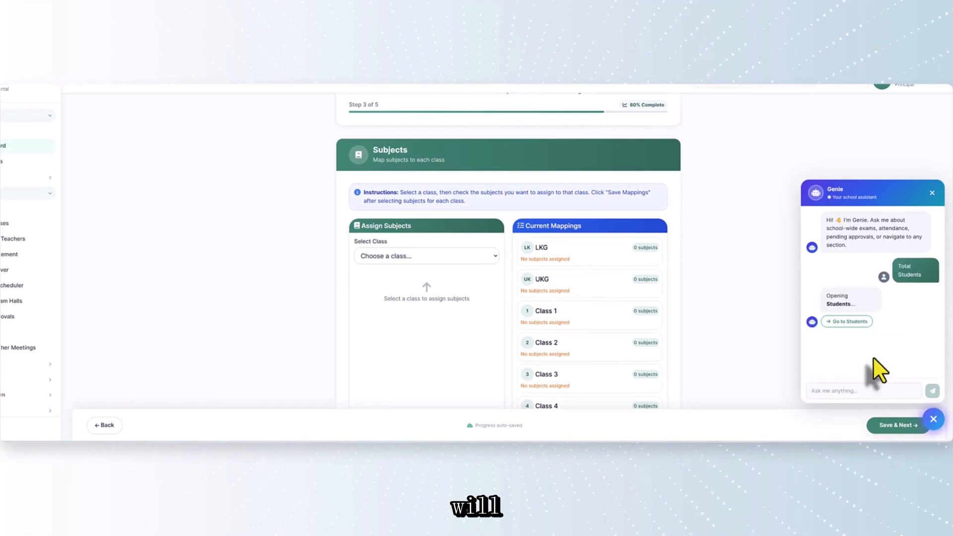
{"action": "left_click", "coordinate": [847, 322]}
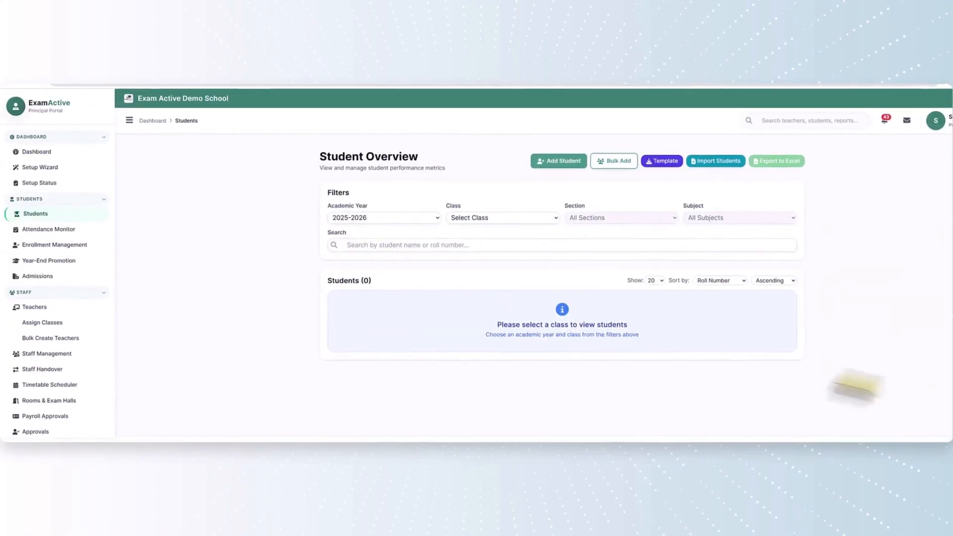
Send Genie the message "hello", request Staff Attendance and follow its link to the Attendance Monitor
{"action": "left_click", "coordinate": [931, 419]}
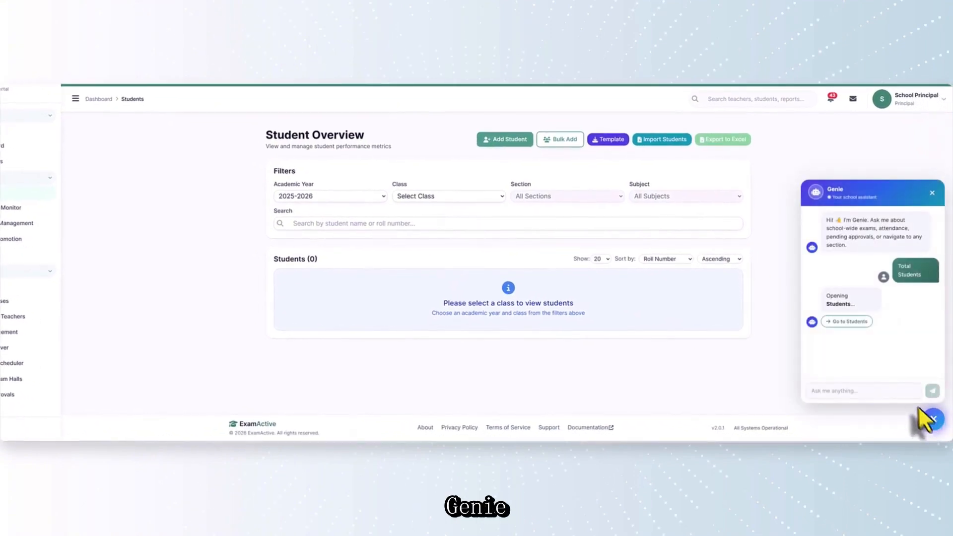
{"action": "left_click", "coordinate": [825, 390]}
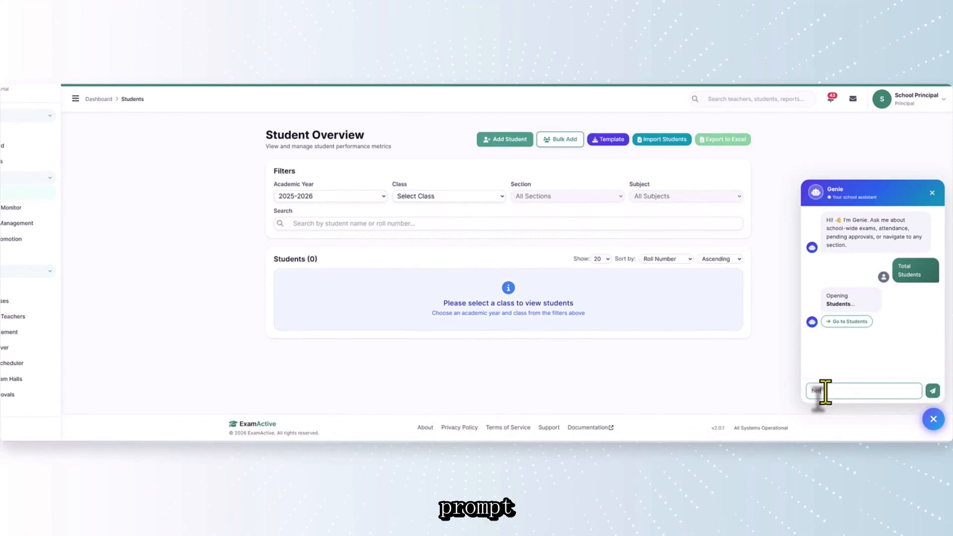
{"action": "key", "text": "Return"}
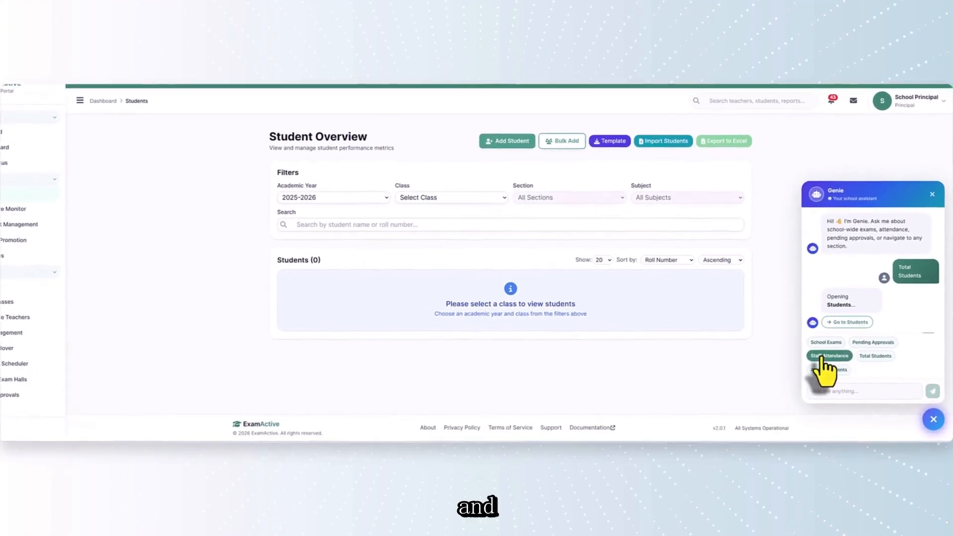
{"action": "left_click", "coordinate": [822, 356]}
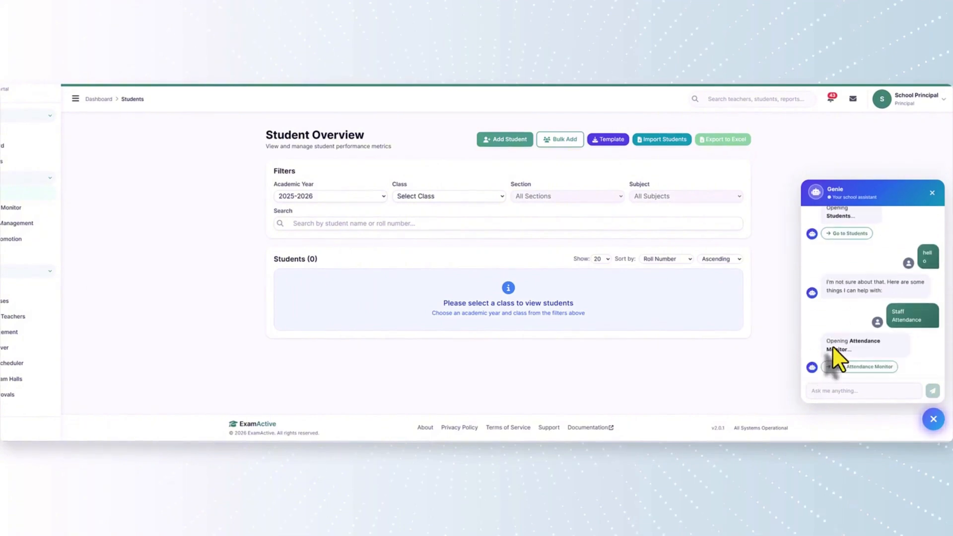
{"action": "left_click", "coordinate": [835, 362]}
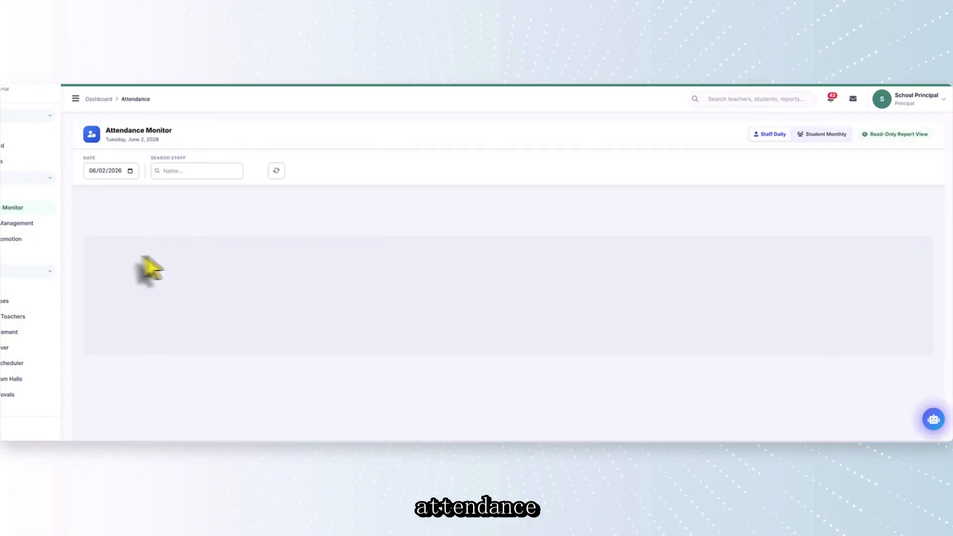